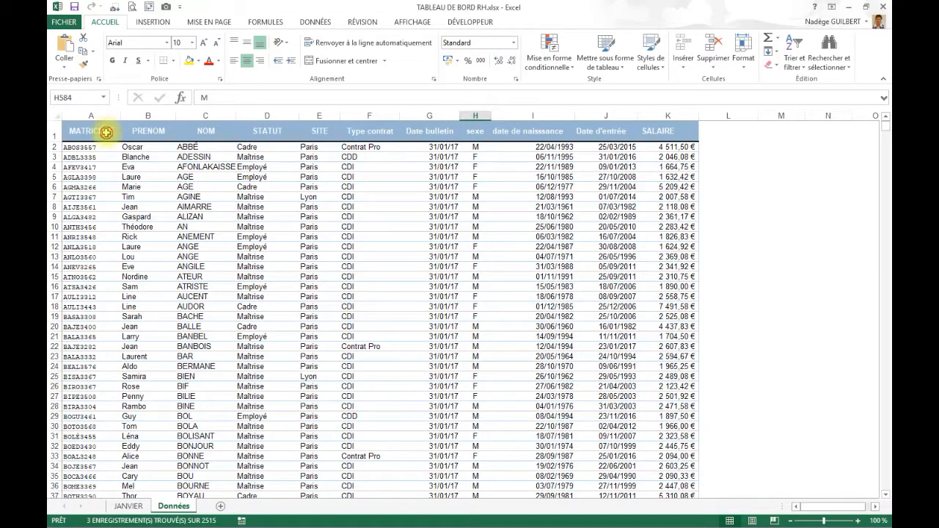
- Examine the column headers and sample entries of the Données sheet, from MATRICULE through SALAIRE
left_click(104, 133)
left_click(143, 128)
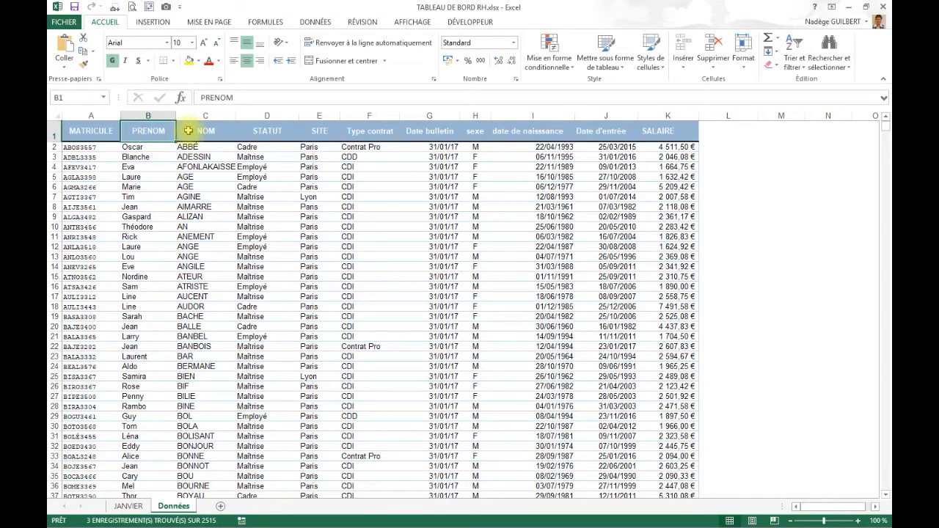
left_click(199, 128)
left_click(279, 129)
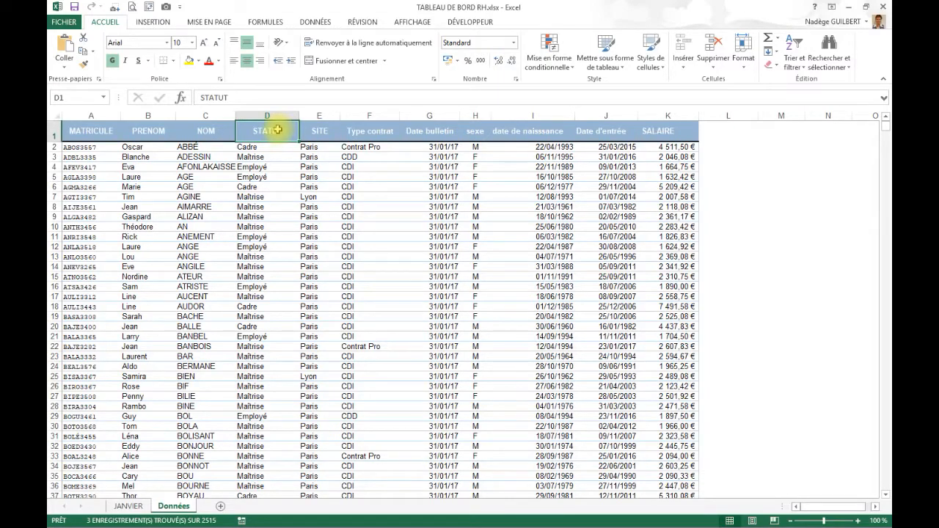
left_click(327, 130)
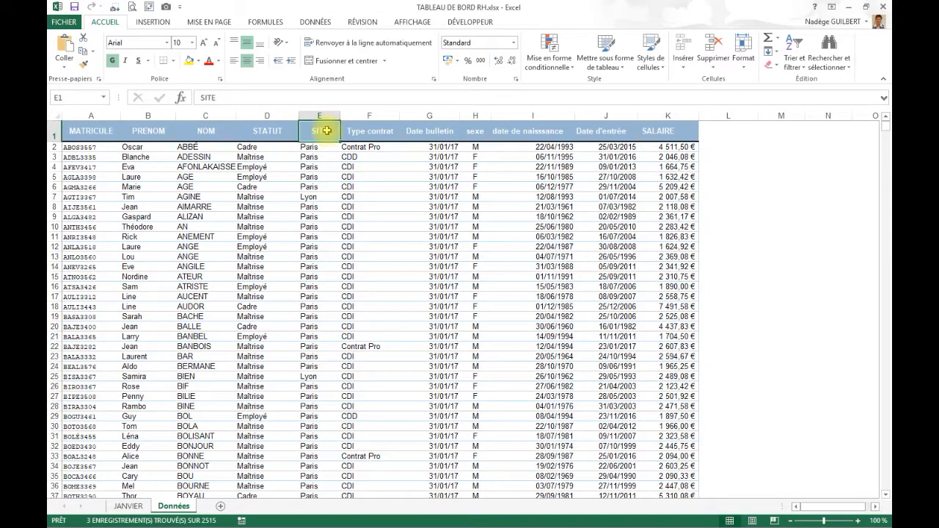
left_click(321, 196)
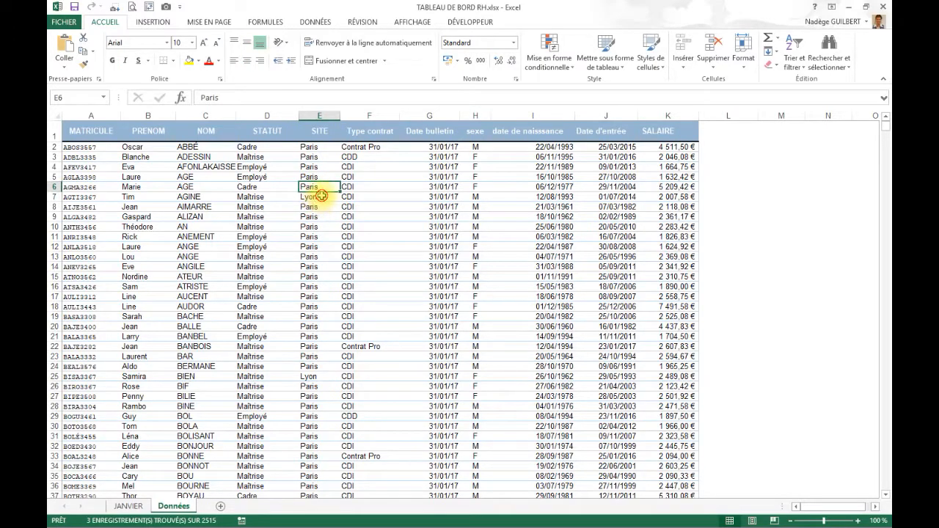
left_click(383, 126)
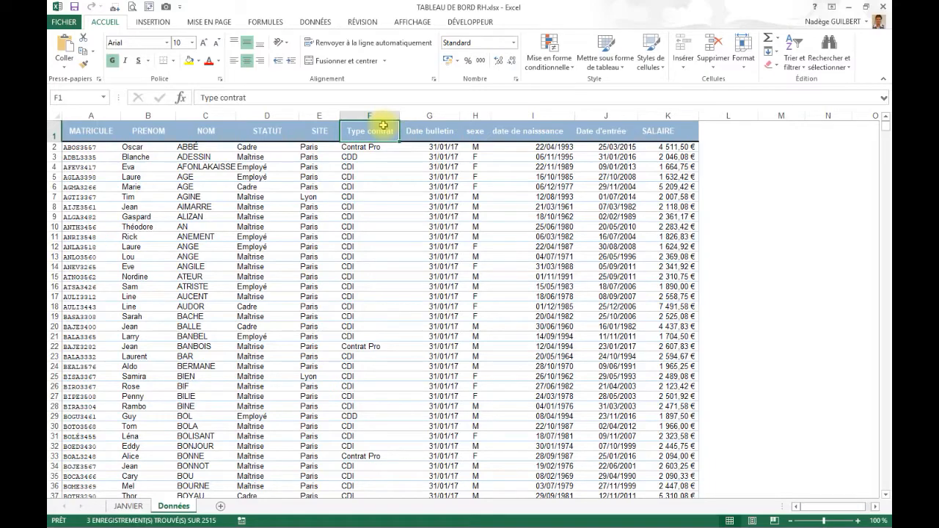
left_click(430, 130)
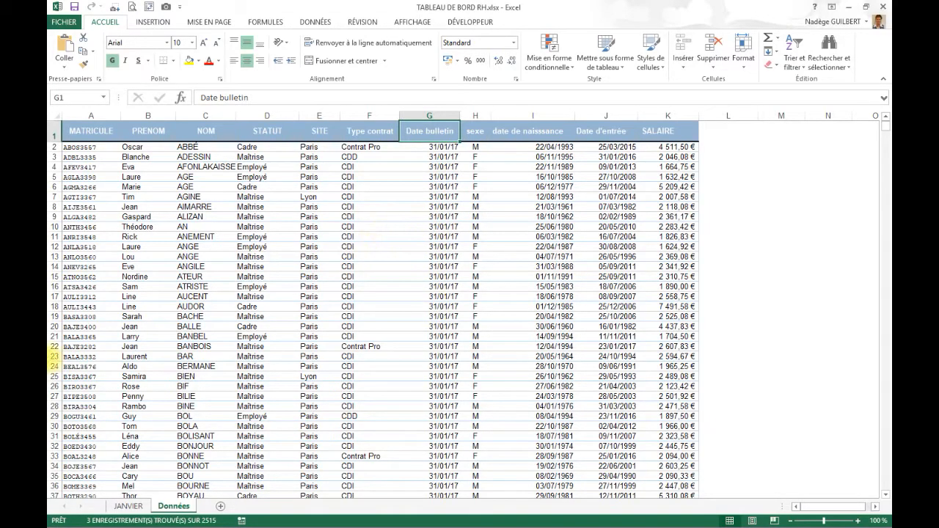
left_click(476, 132)
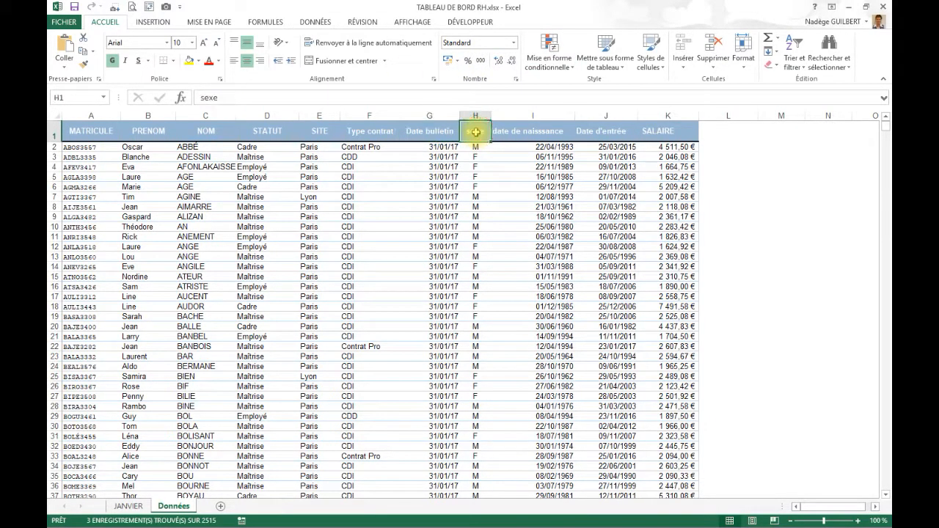
left_click(545, 131)
left_click(602, 130)
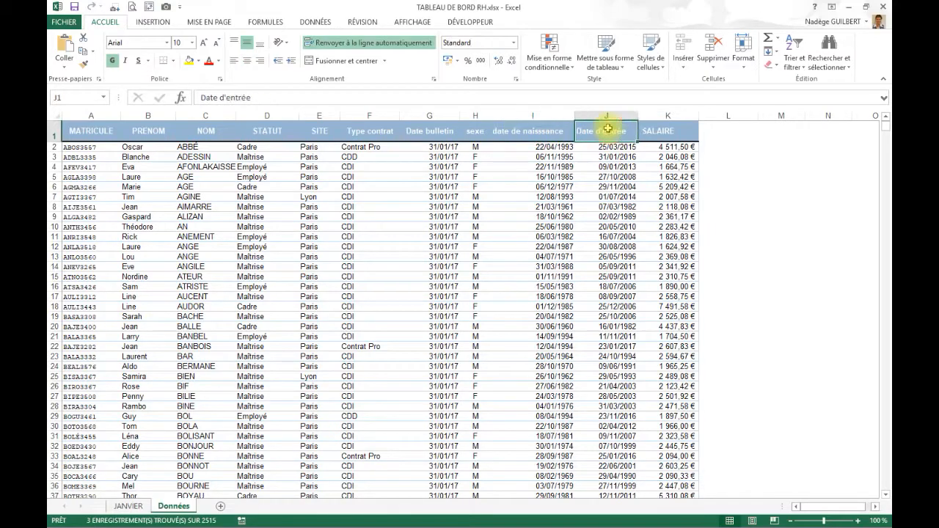
left_click(685, 130)
left_click(354, 298)
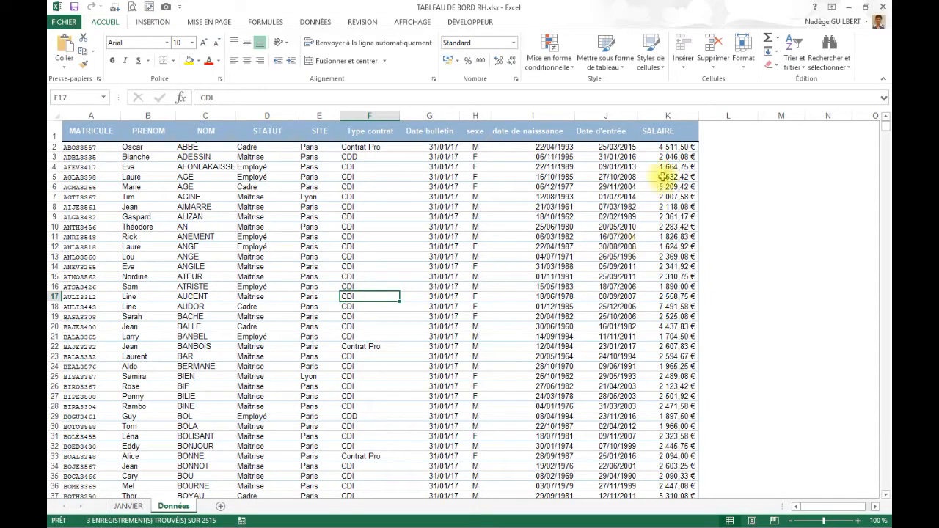
left_click(681, 147)
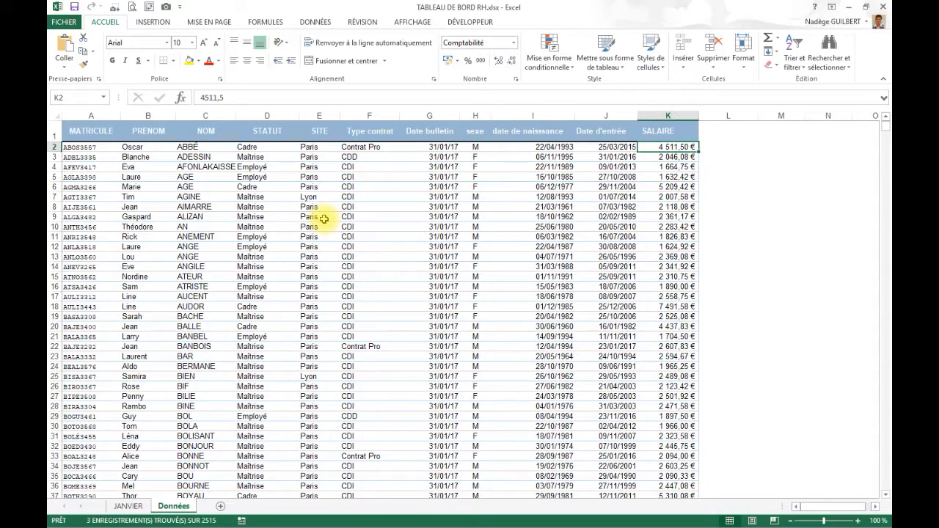
left_click(772, 230)
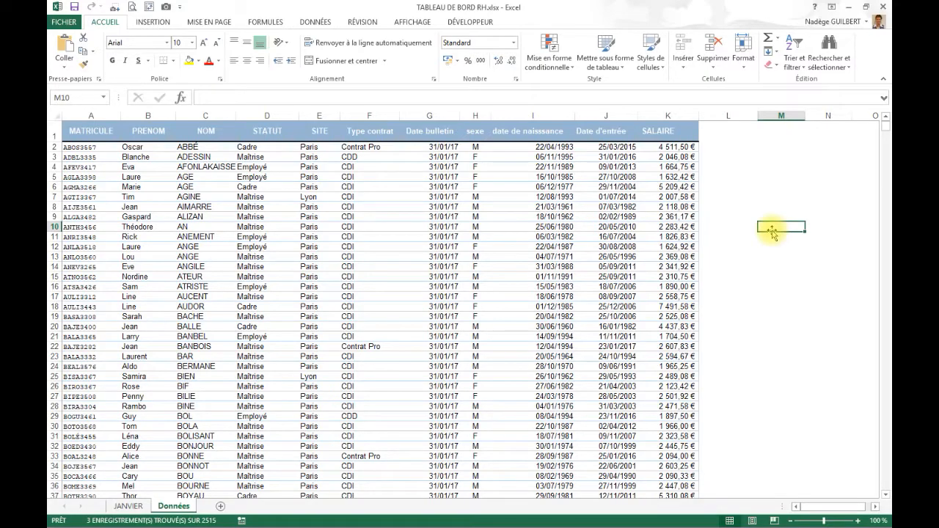
- Delete the entire Total row 2517 beneath the last employee record on the Données sheet
left_click(319, 266)
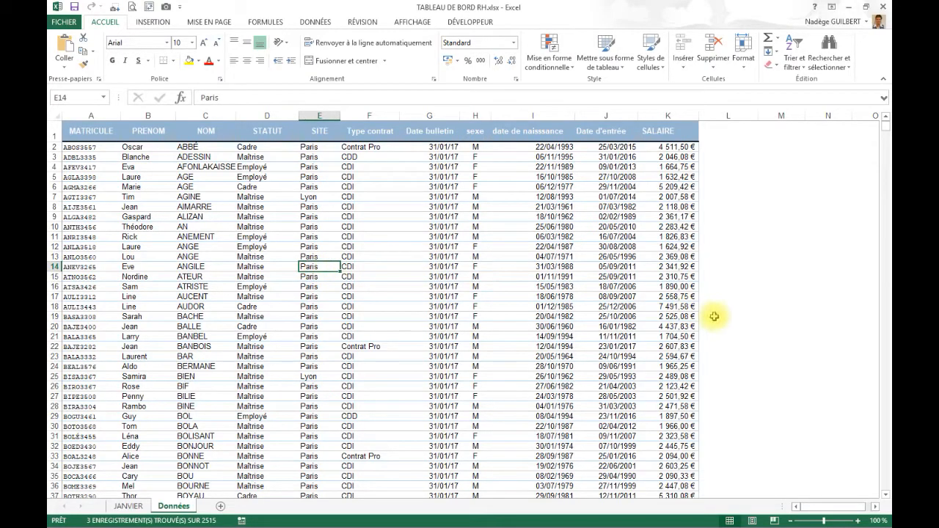
key("ctrl+Down")
scroll(704, 320, "down", 1)
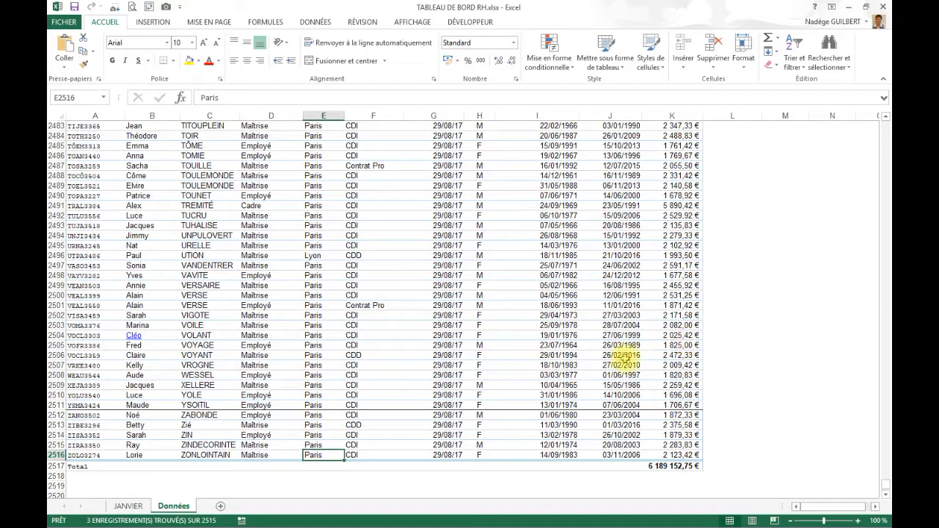
left_click(57, 466)
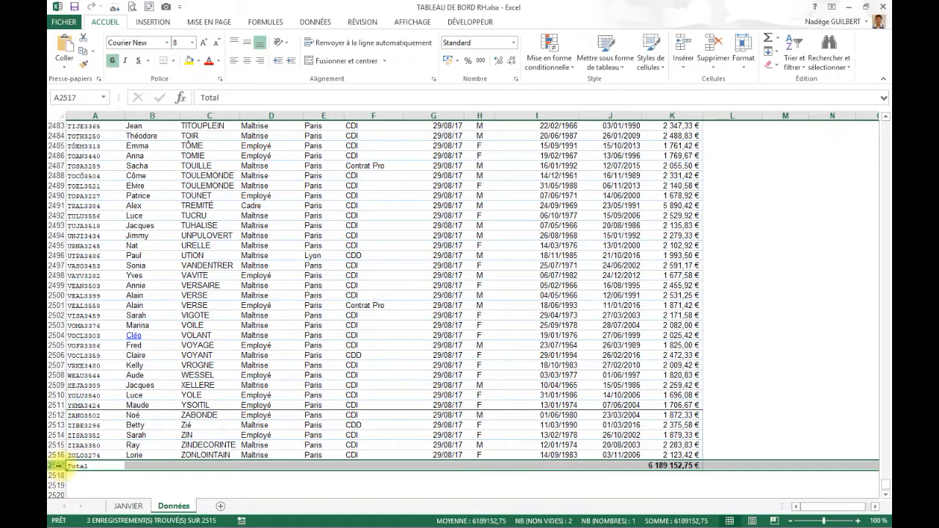
key("ctrl+minus")
left_click(321, 345)
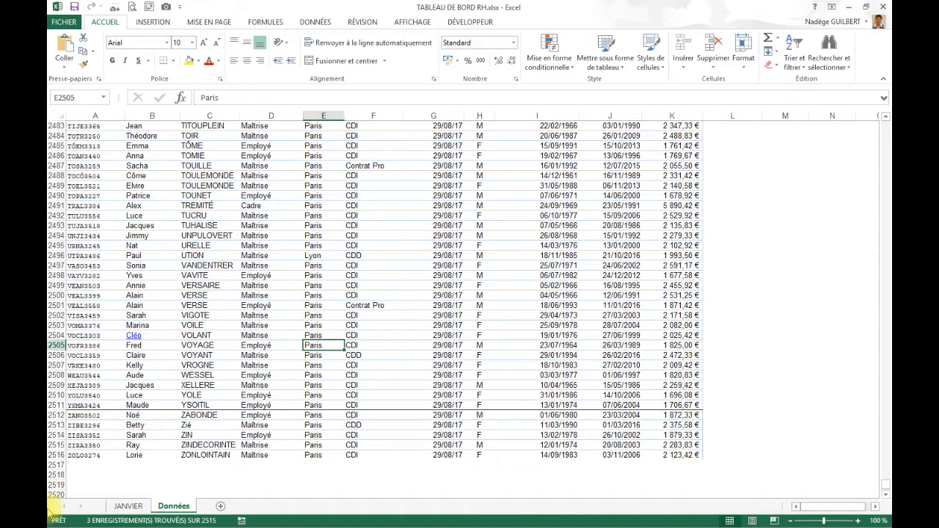
- Format the range A1:K2516 as a table with headers, using the orange style in the second row of the Moyen group
scroll(197, 405, "up", 20)
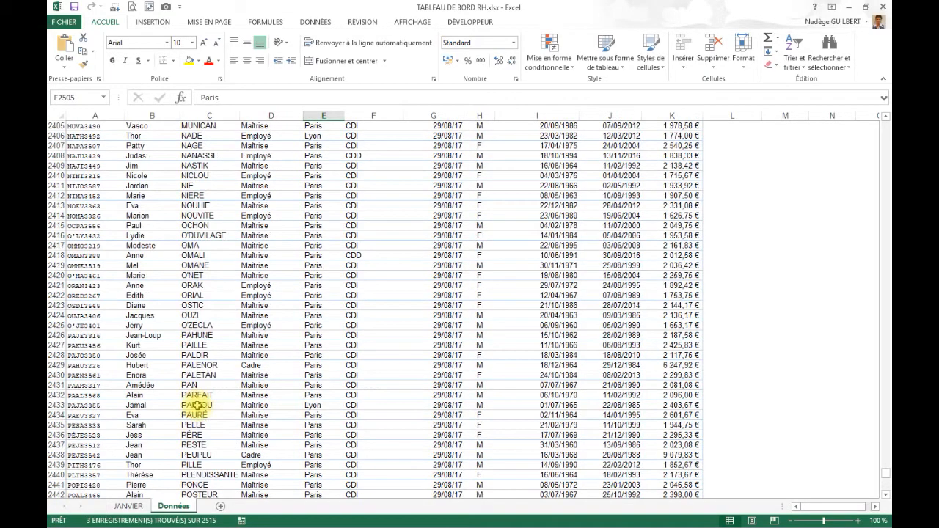
key("ctrl+Up")
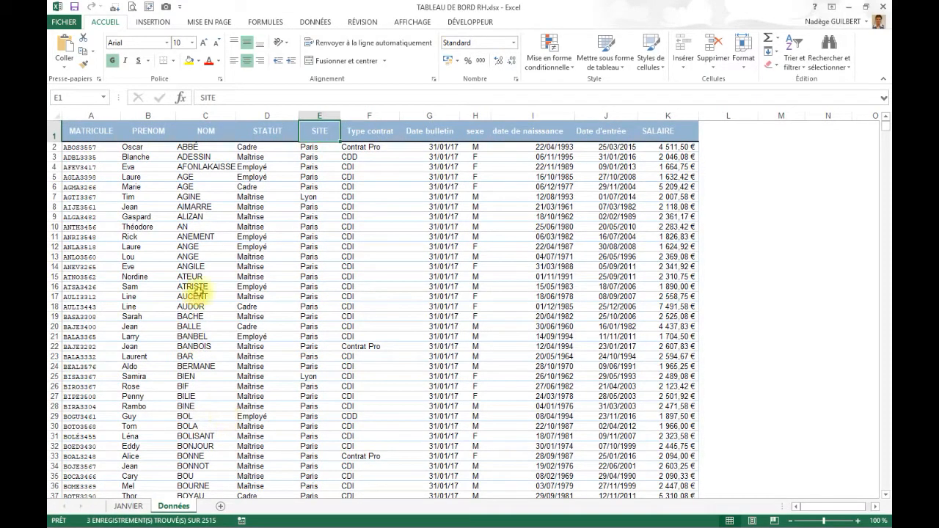
left_click(373, 247)
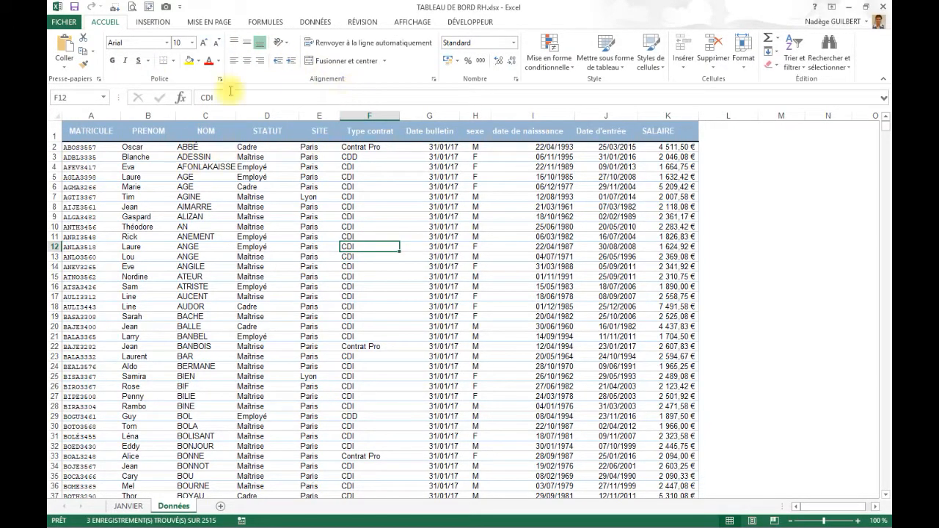
left_click(599, 73)
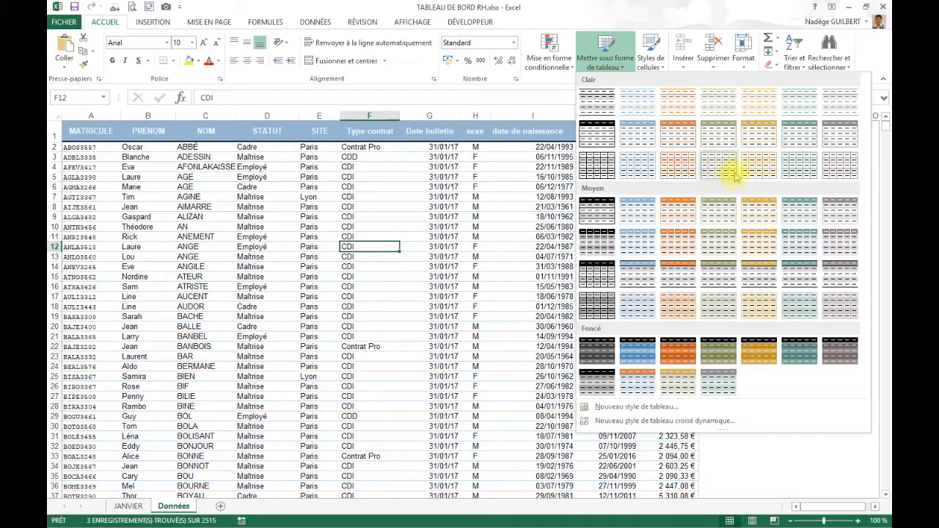
left_click(676, 243)
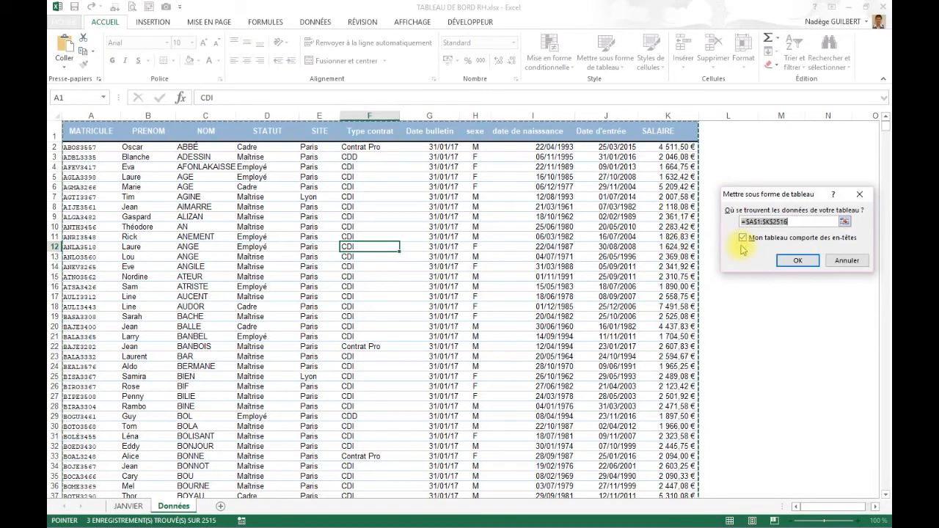
left_click_drag(775, 200, 217, 195)
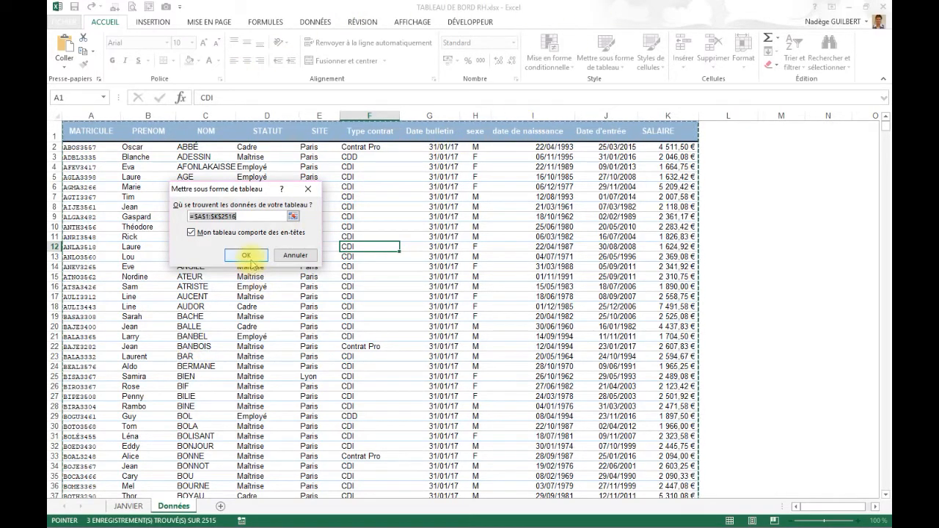
left_click(248, 257)
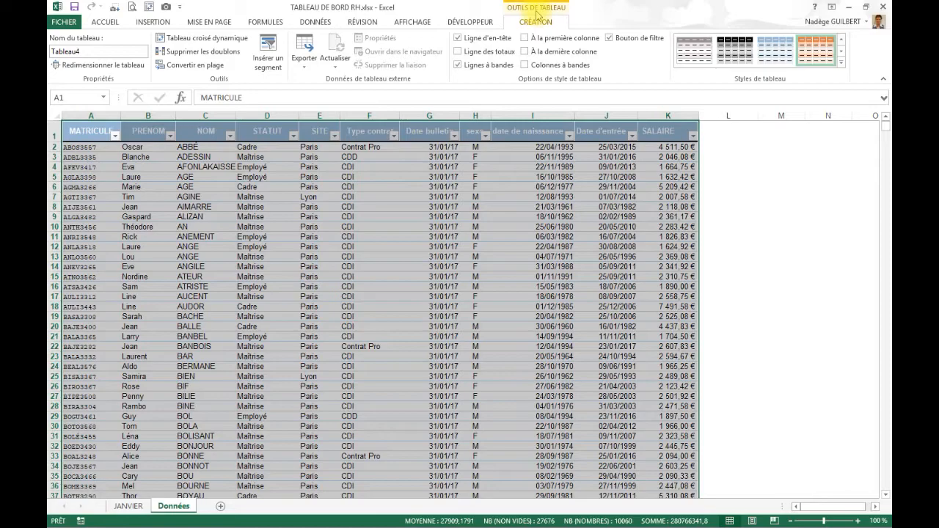
left_click(474, 296)
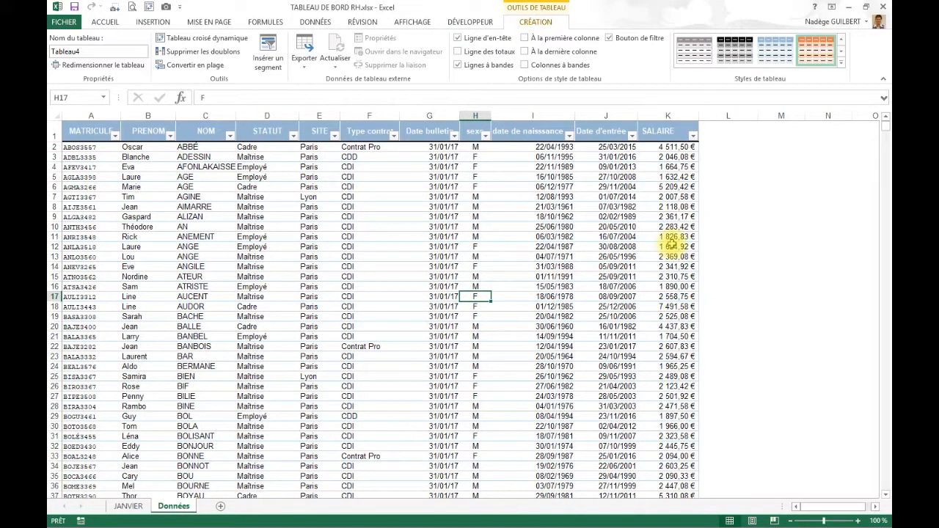
- Resize the table past its last record and back up into the data, ending its boundary at row 2516
key("ctrl+Down")
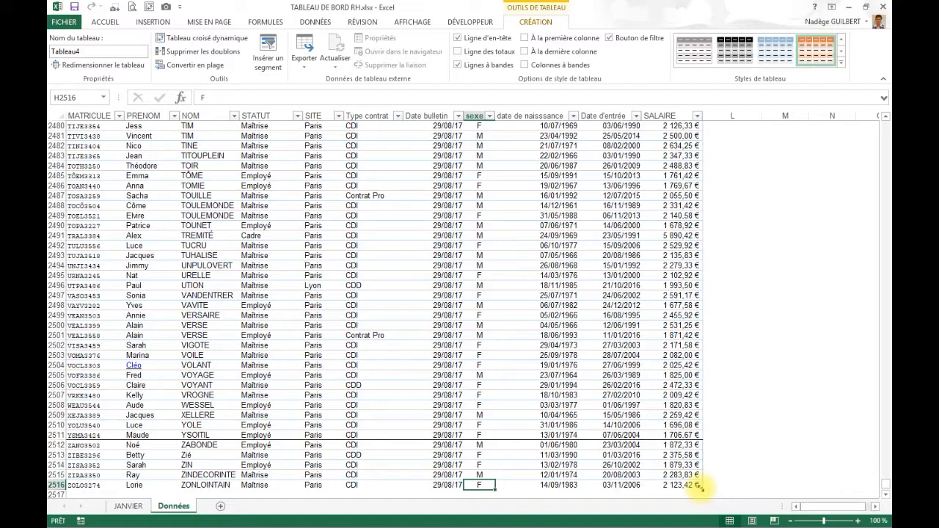
left_click_drag(701, 497, 701, 430)
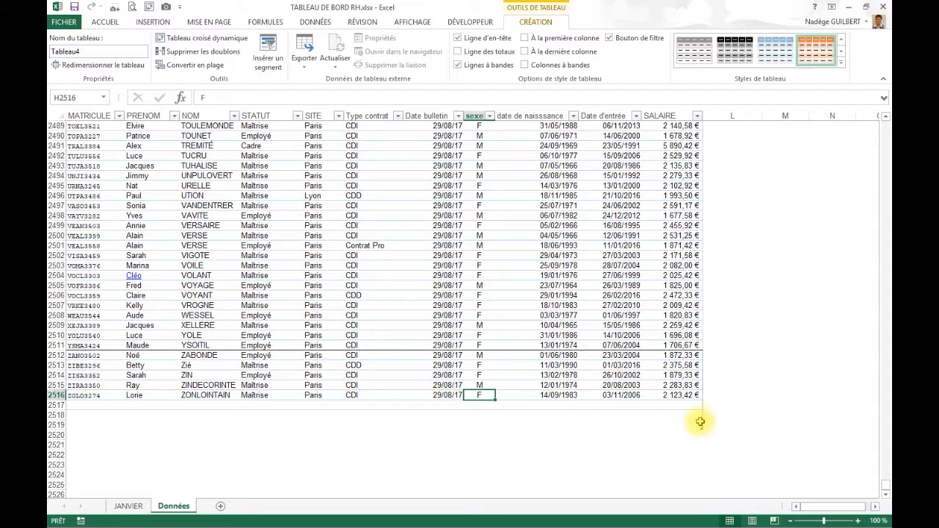
left_click_drag(701, 429, 697, 375)
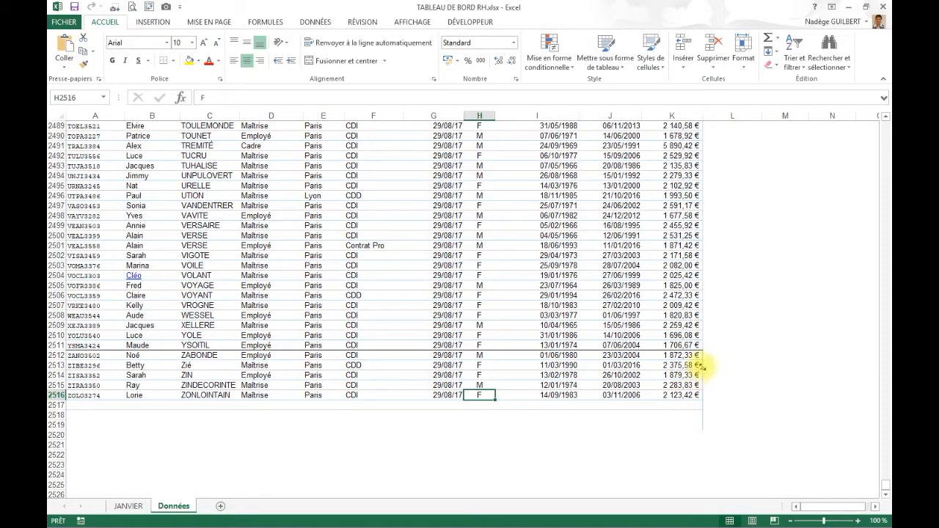
left_click_drag(700, 369, 696, 396)
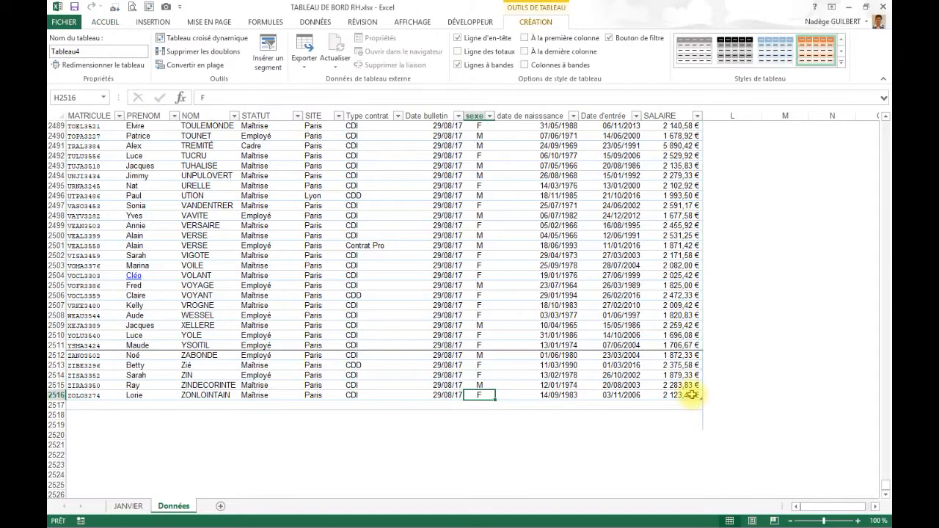
- Add a blank row after the table's last record and shrink the table back to row 2516
left_click(692, 395)
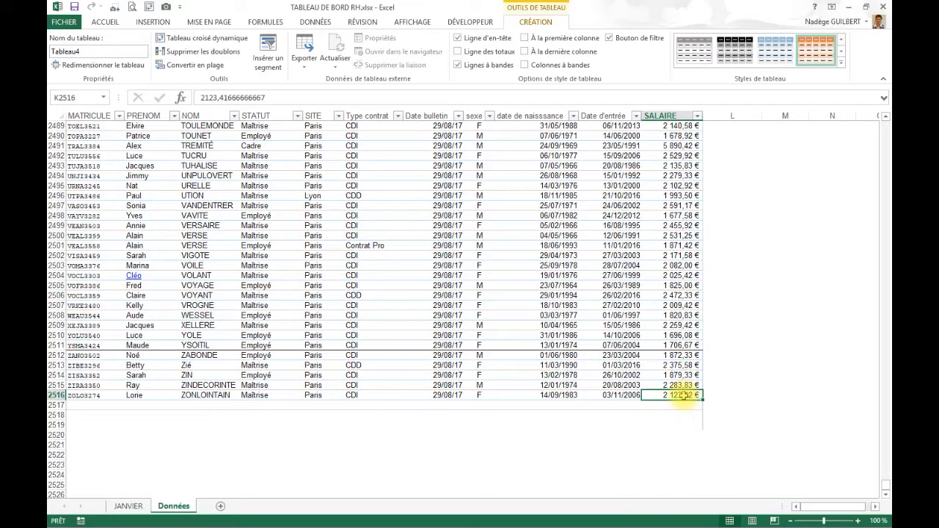
key("Tab")
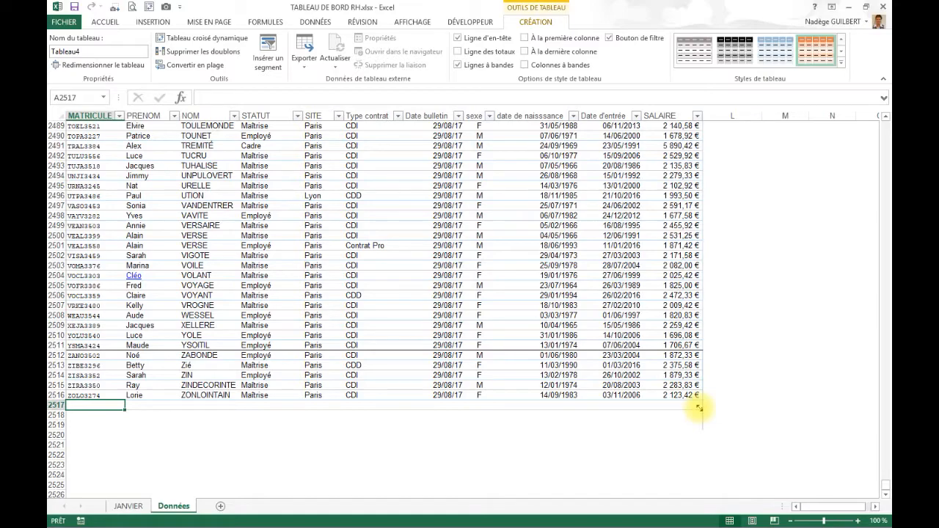
left_click_drag(699, 407, 695, 400)
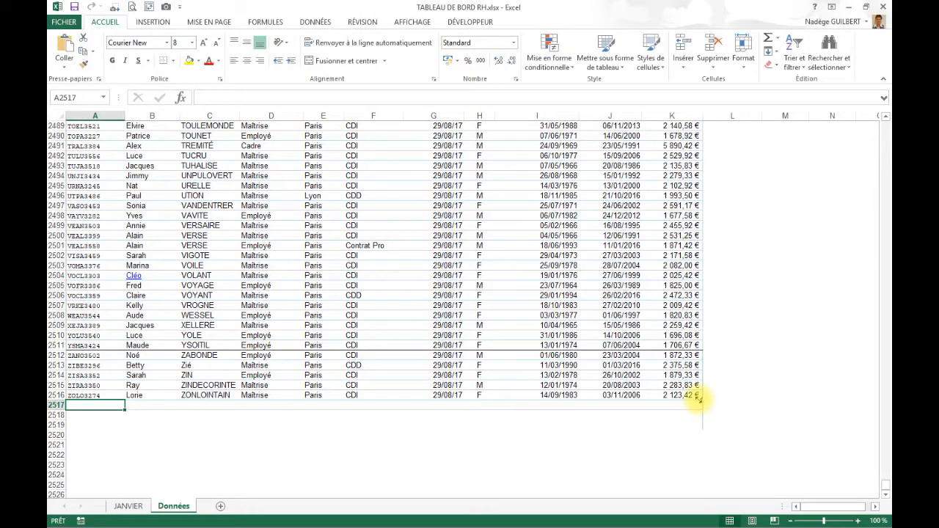
left_click(639, 363)
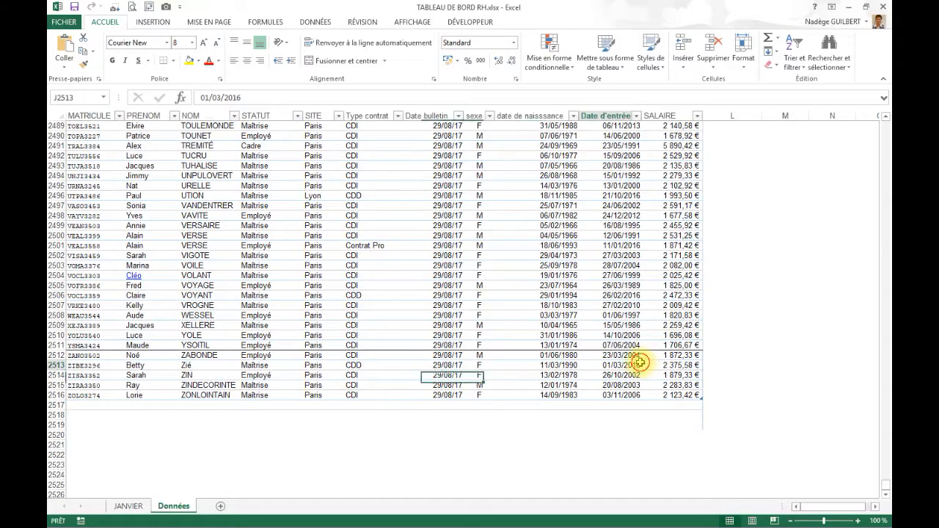
- Convert the employee table back into a normal cell range
key("ctrl+Up")
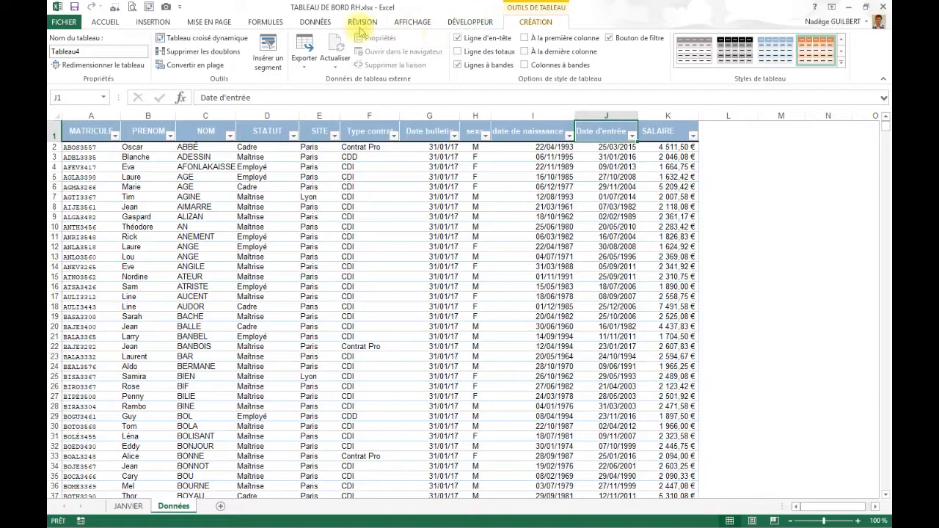
left_click(182, 63)
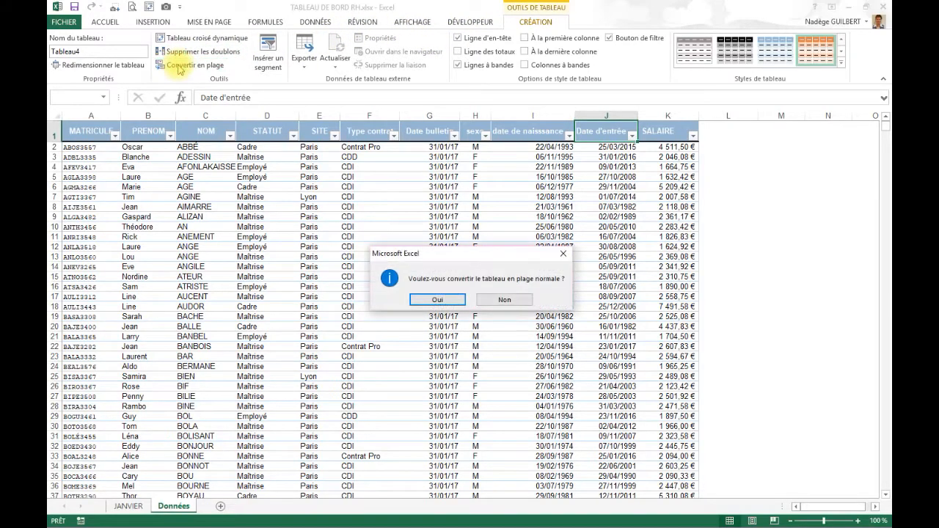
left_click(445, 301)
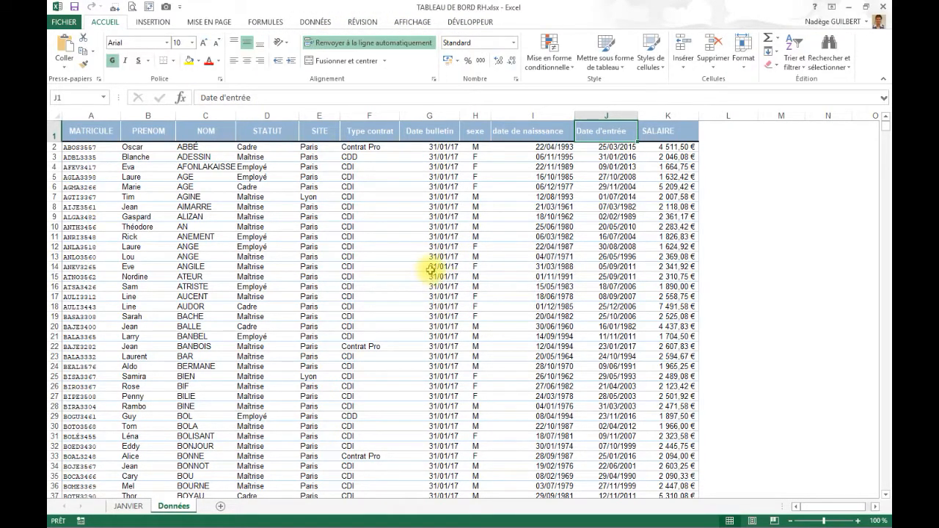
left_click(484, 236)
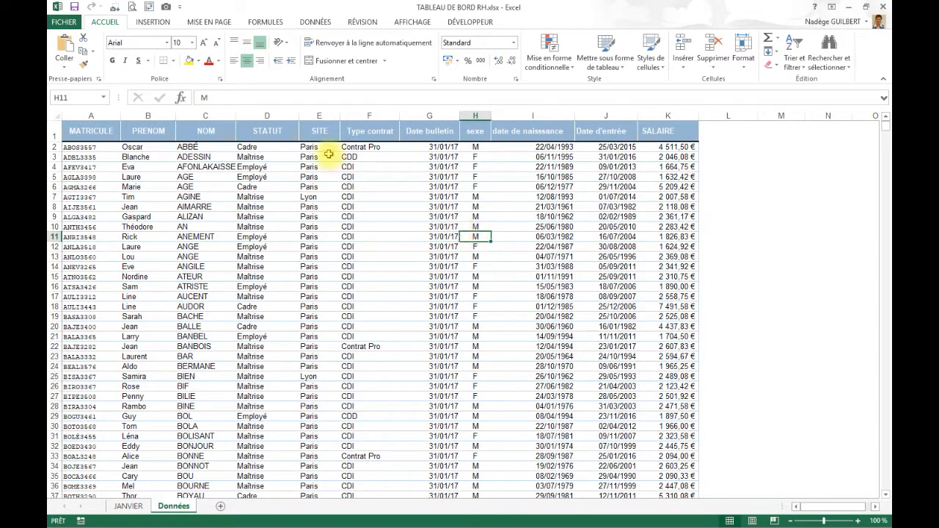
- Add filter buttons to the header row of the employee data range
left_click(321, 132)
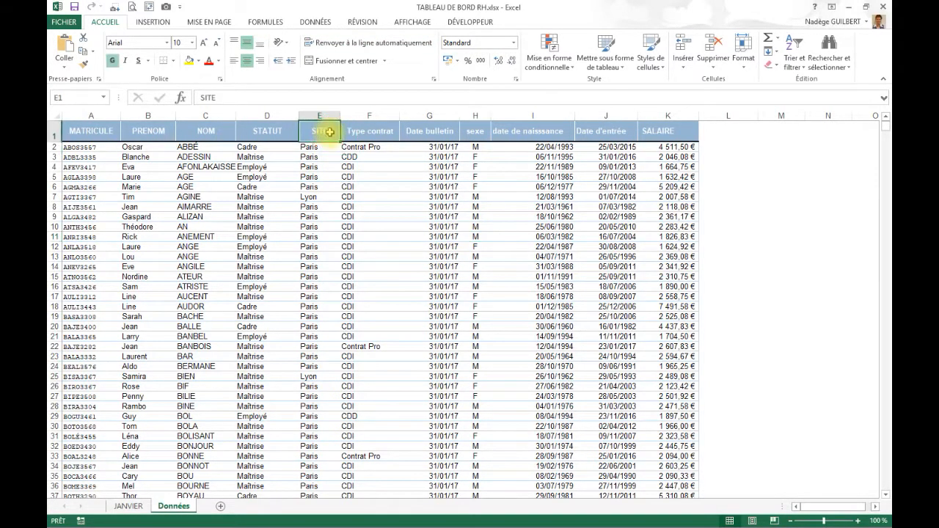
left_click(314, 21)
left_click(345, 48)
left_click(447, 236)
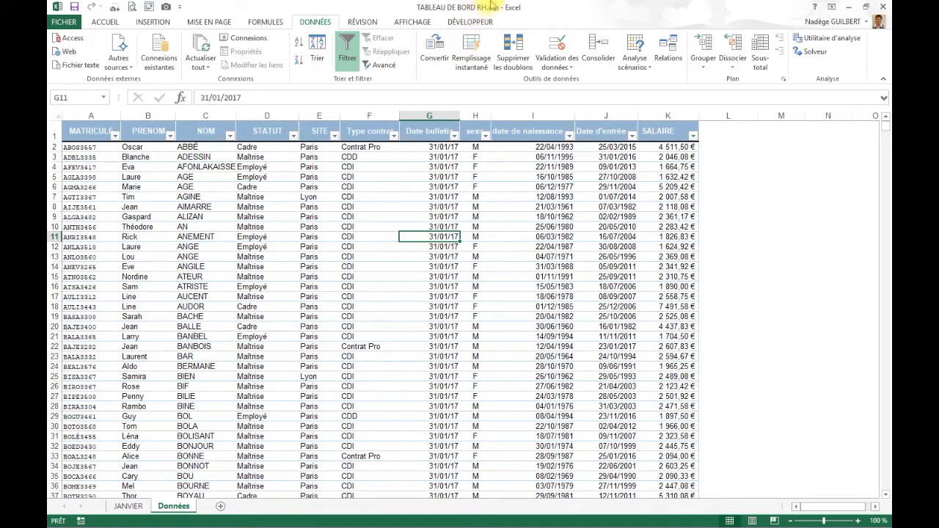
- Check the data down to its last record, return to the header row and remove the filter buttons
left_click(627, 347)
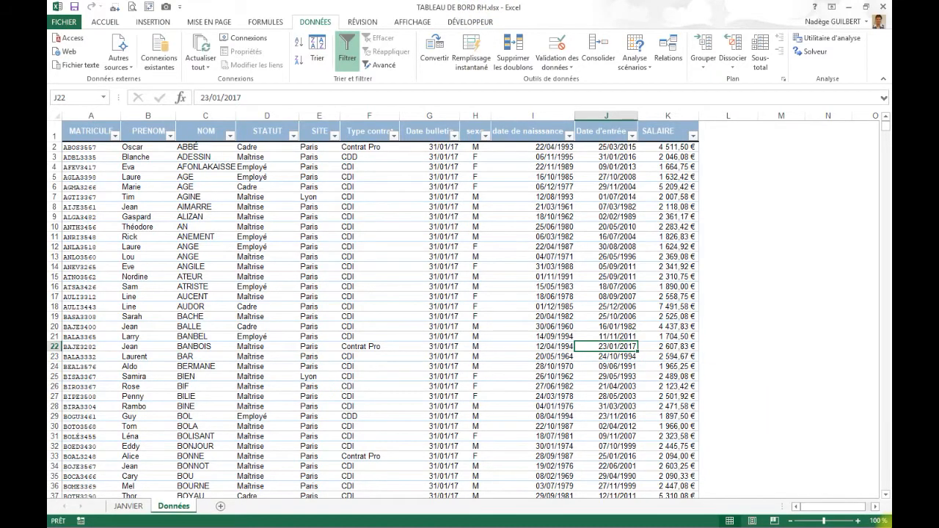
key("ctrl+Down")
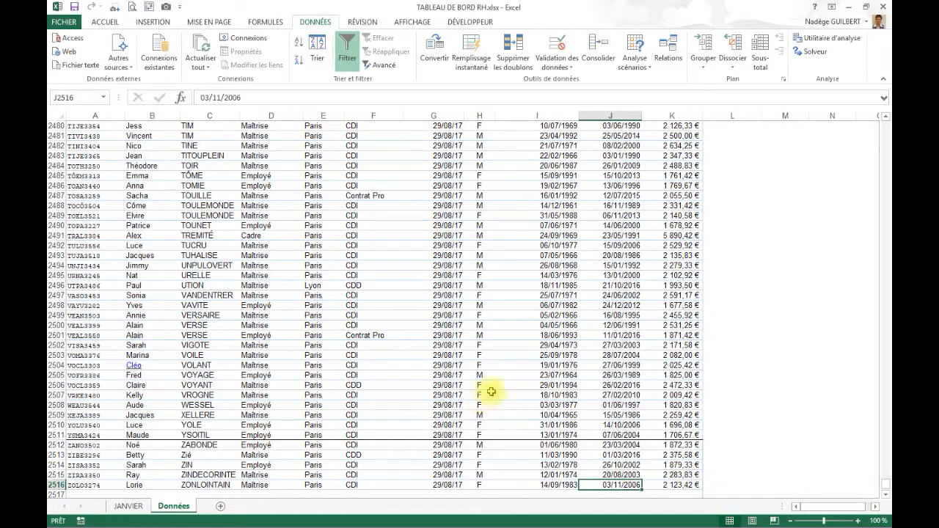
left_click_drag(481, 395, 481, 385)
key("ctrl+Up")
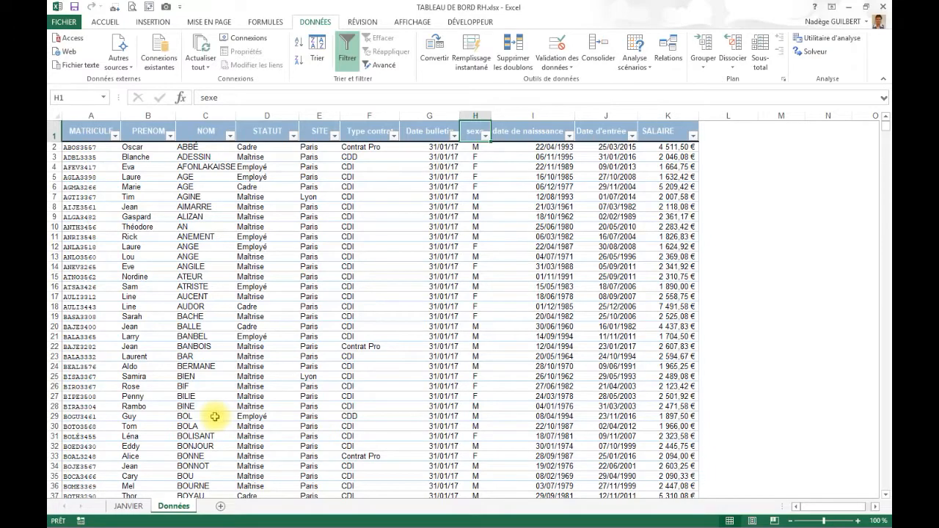
left_click(350, 61)
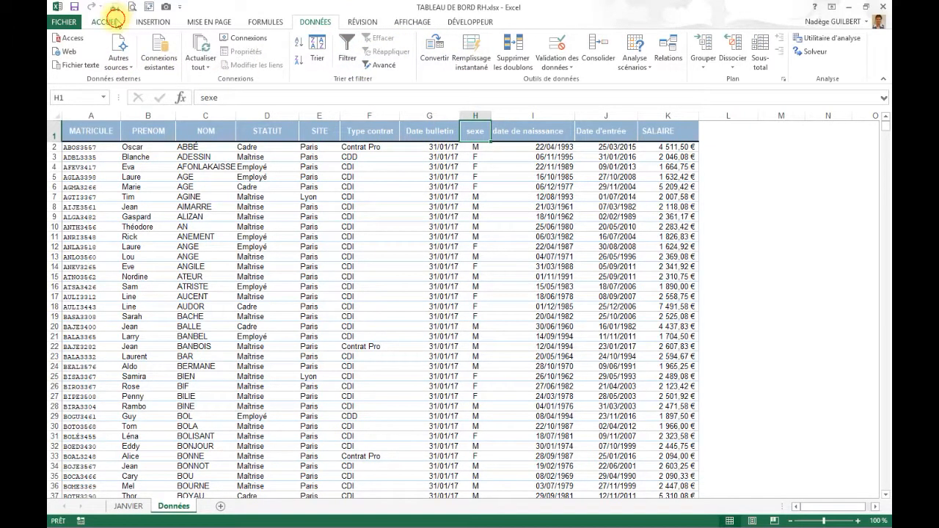
- Format the range A1:K2516 as a table with headers, using the orange style in the first row of the Moyen group
left_click(104, 21)
left_click(601, 45)
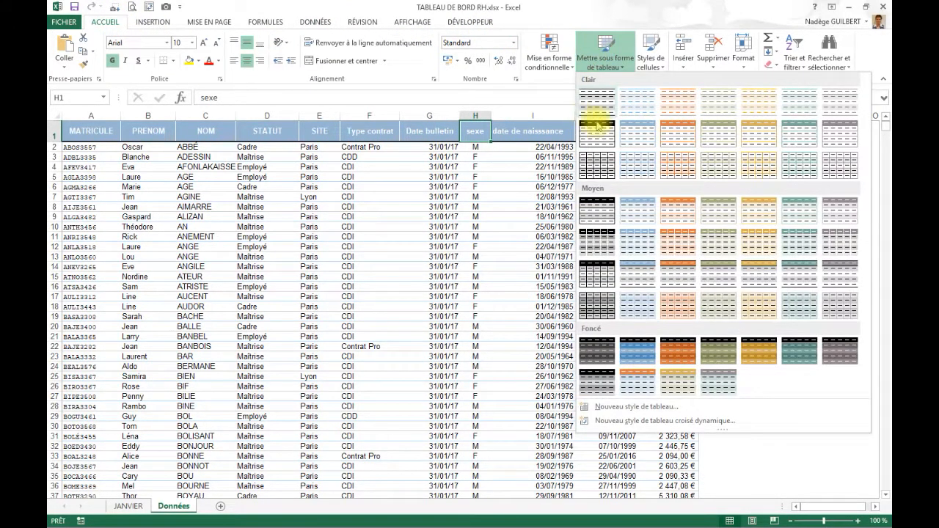
left_click(692, 210)
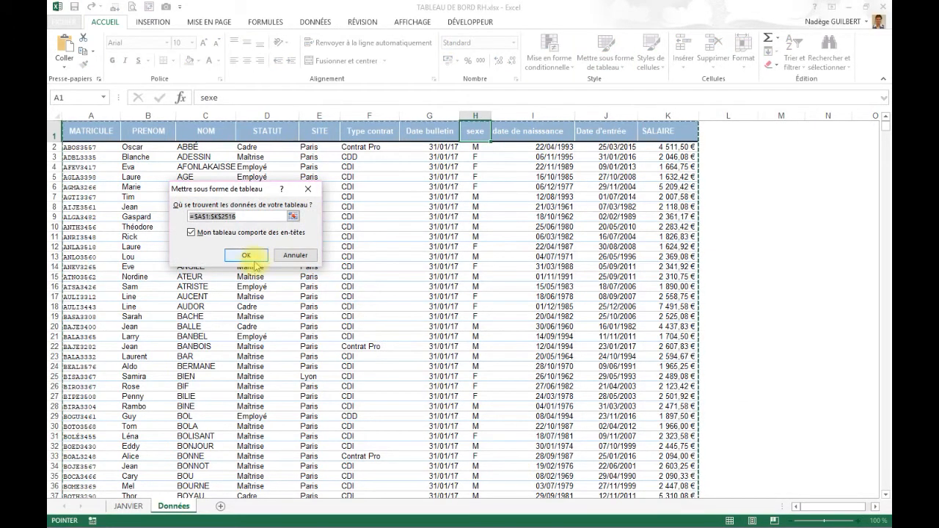
left_click(250, 256)
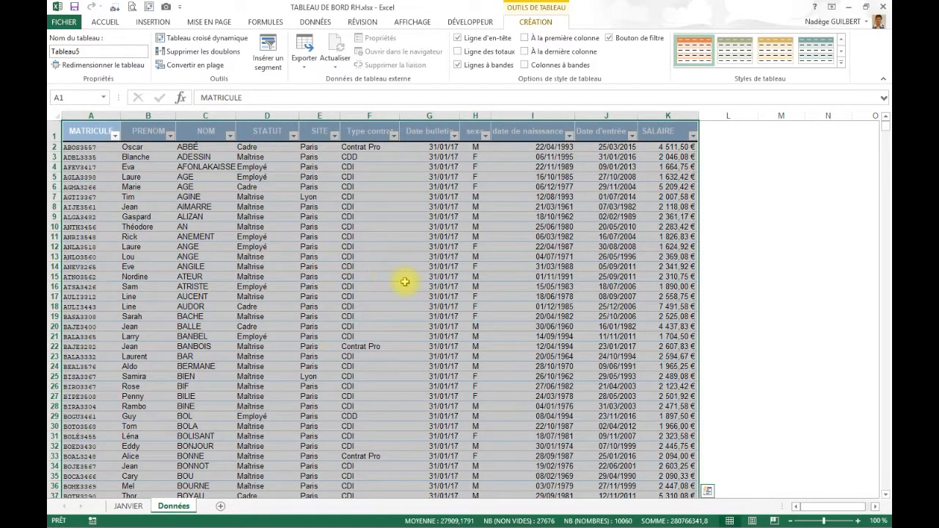
left_click(380, 266)
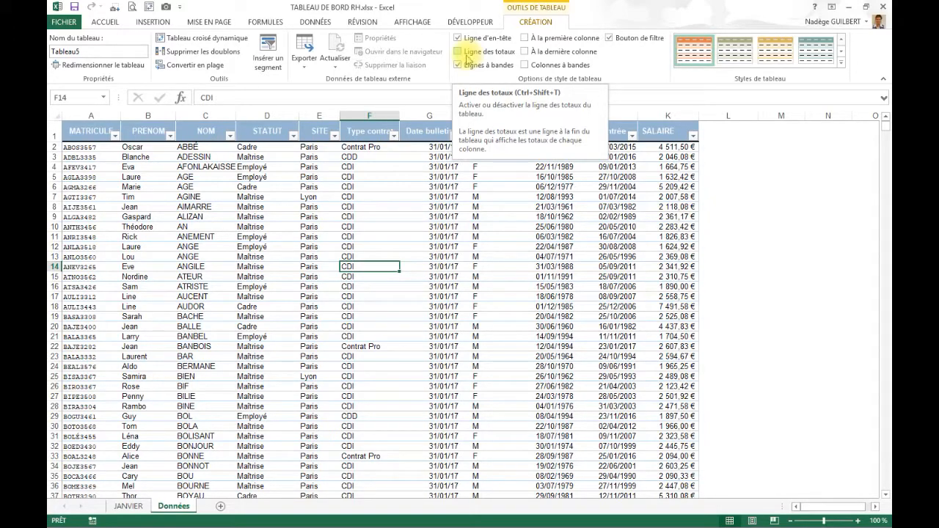
- Add a totals row to the employee table and inspect the formula behind the SALAIRE total
left_click(466, 57)
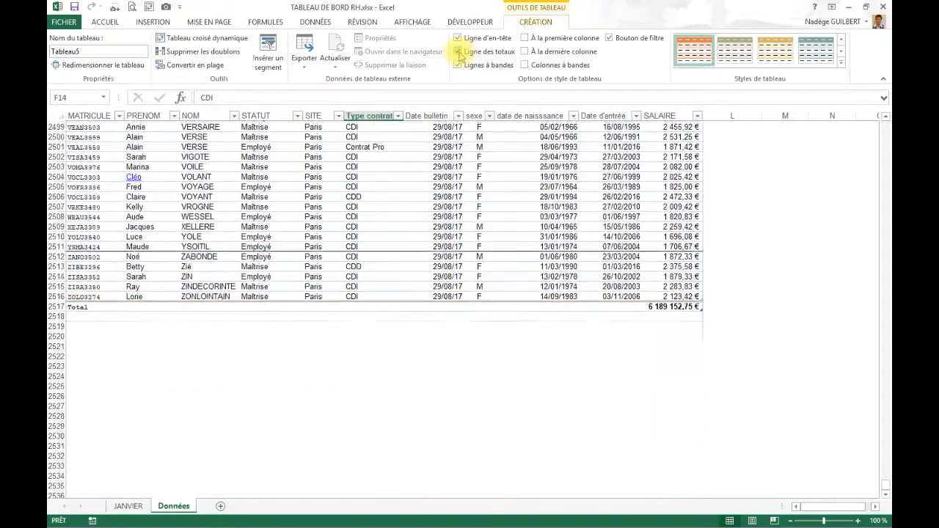
scroll(616, 242, "up", 1)
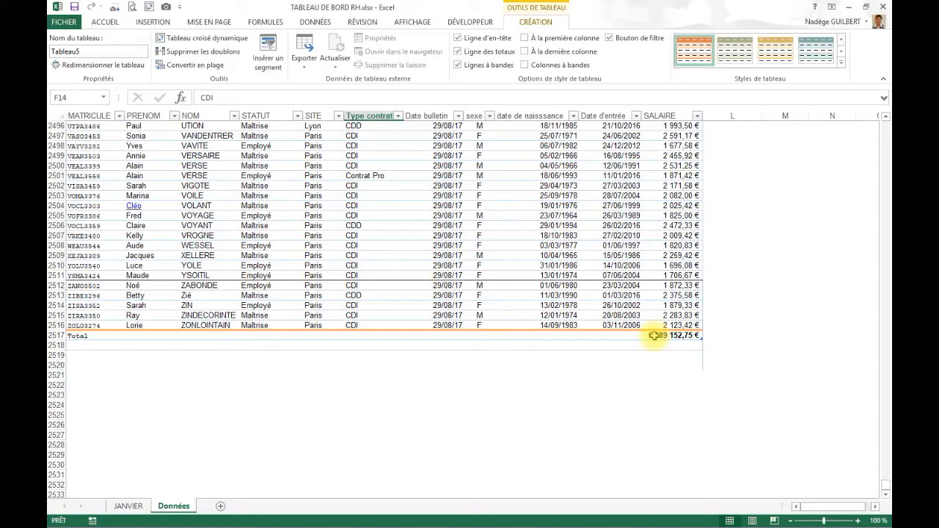
scroll(653, 335, "up", 4)
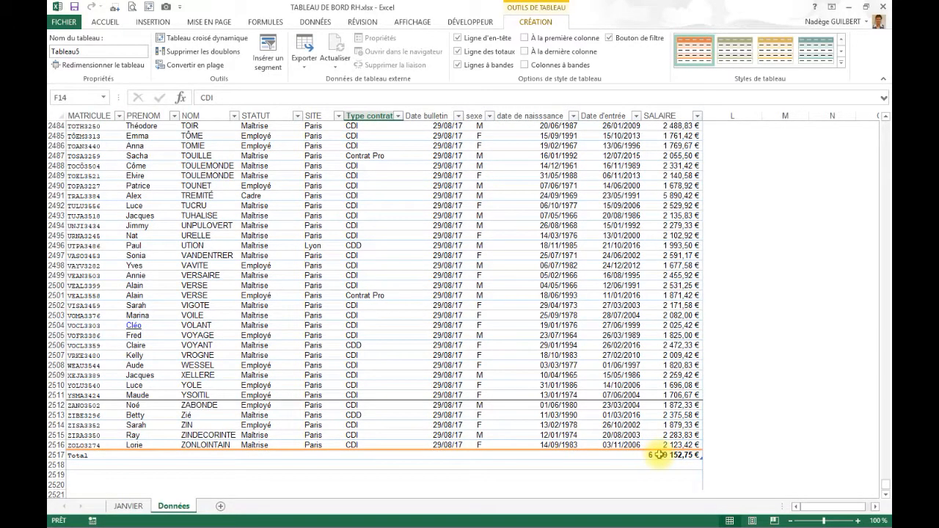
left_click(660, 455)
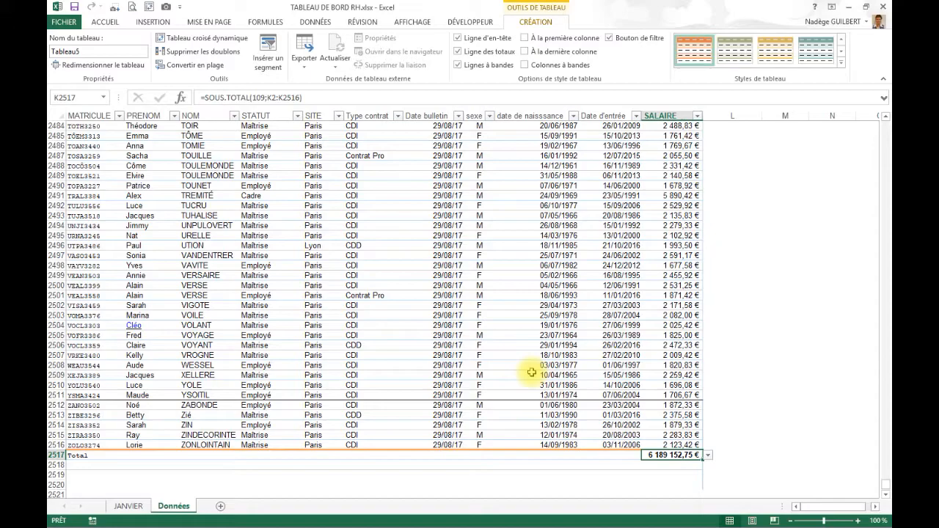
scroll(531, 373, "up", 9)
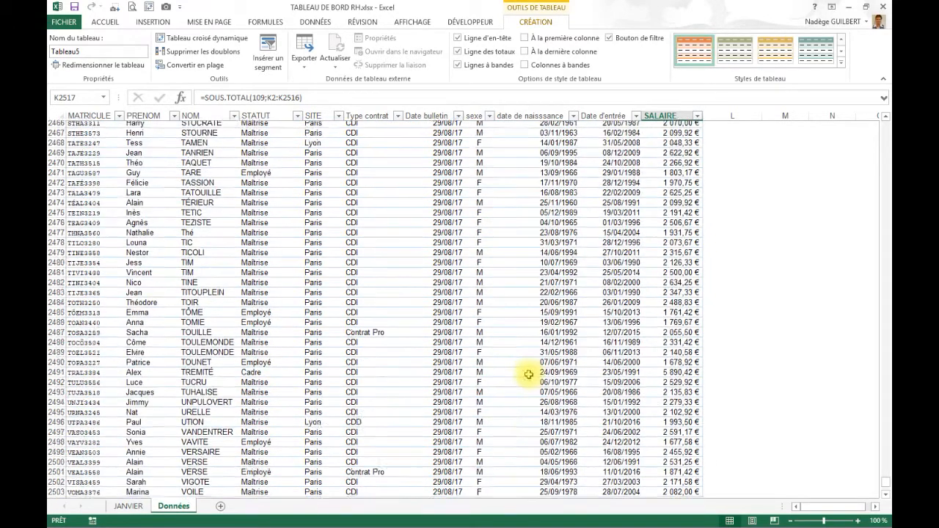
scroll(527, 376, "up", 7)
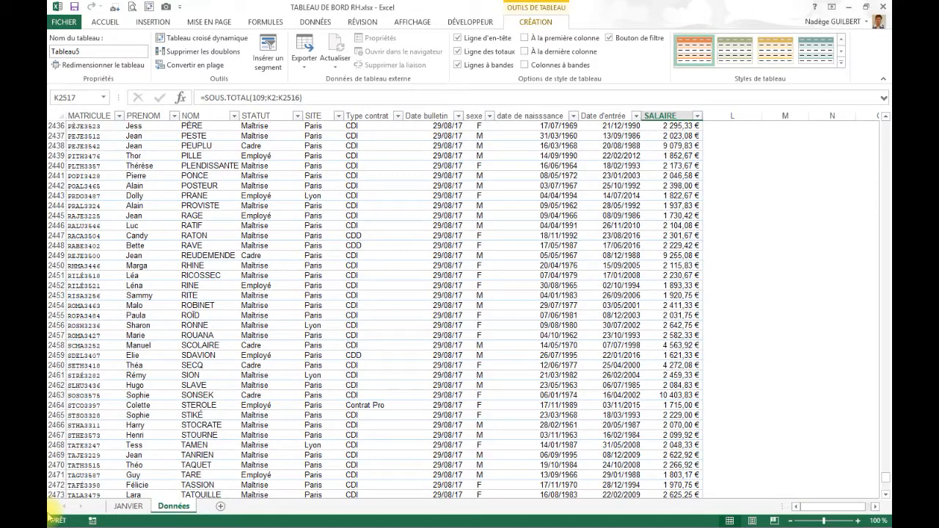
key("ctrl+Home")
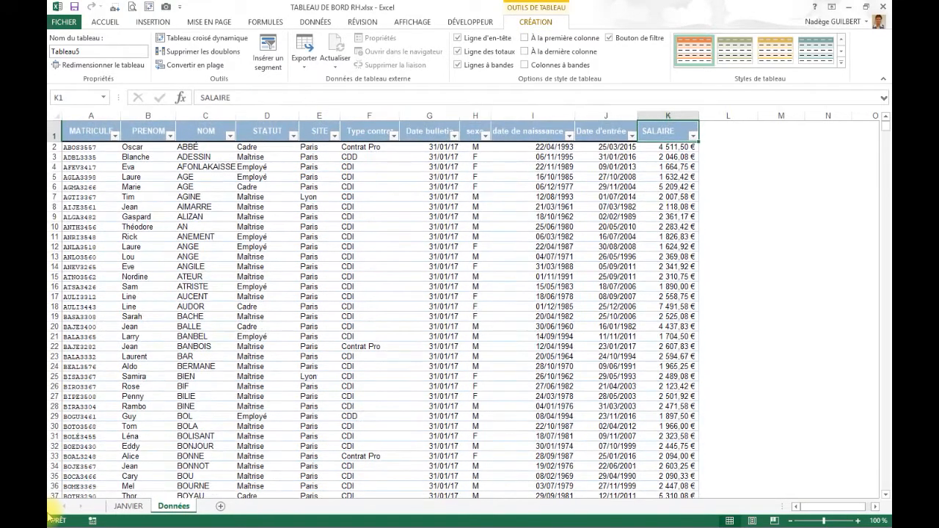
- Insert slicers for the SITE and Date bulletin fields of the employee table
left_click(436, 288)
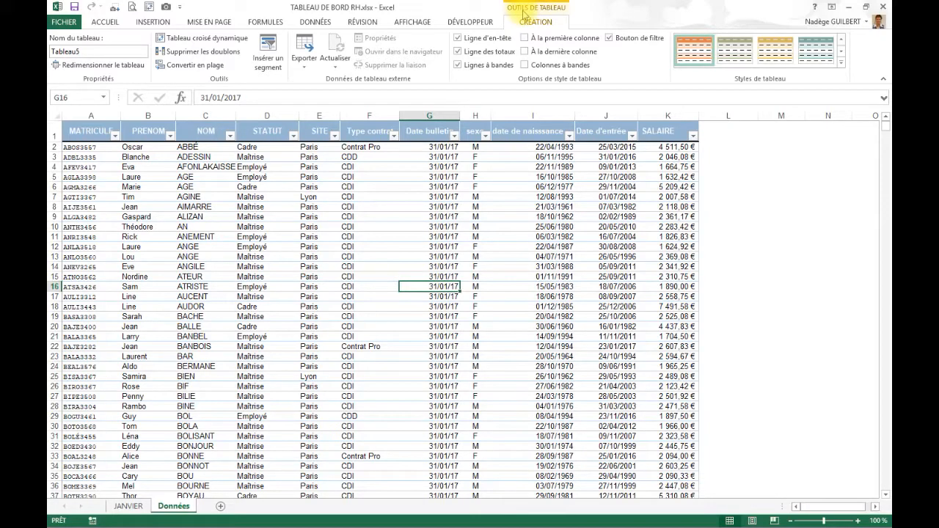
left_click(268, 56)
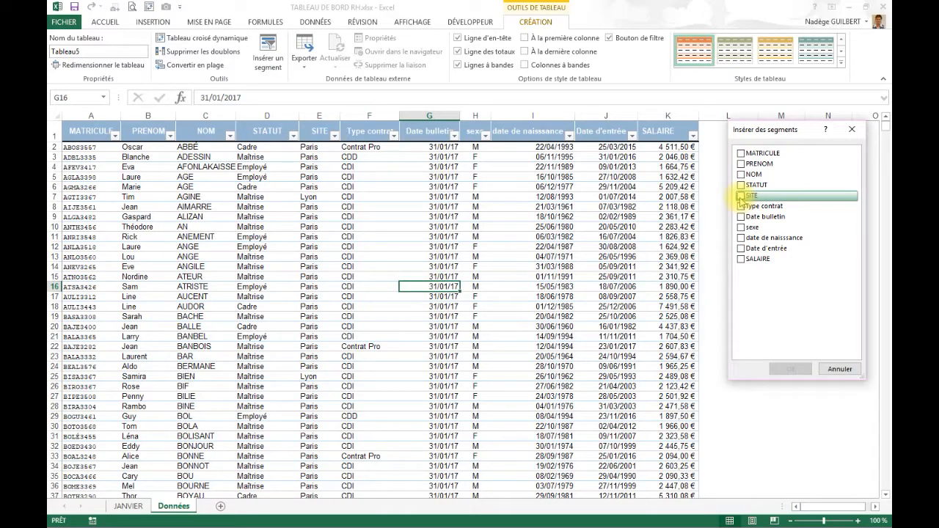
left_click(741, 196)
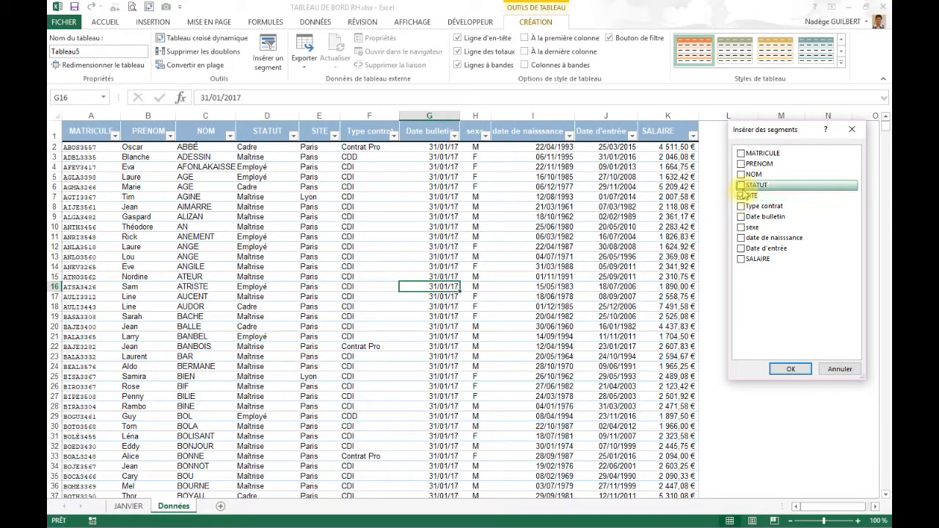
left_click(742, 218)
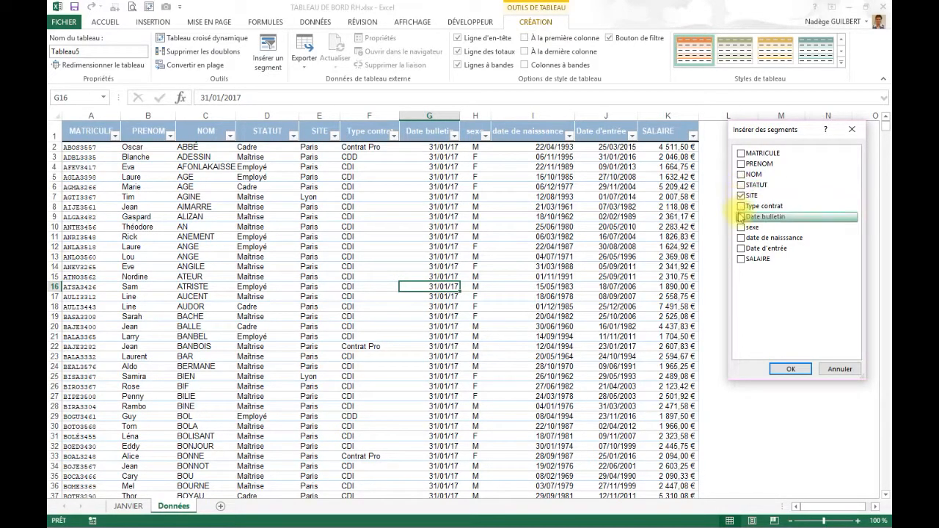
left_click(791, 370)
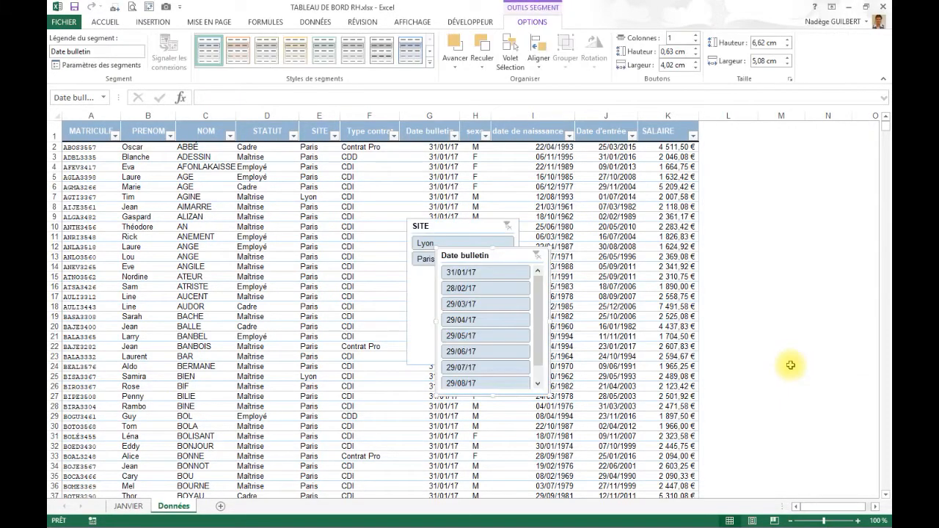
- Move the SITE slicer beside the table, shrink it to about 2.46 by 1.93 cm, and place the Date bulletin slicer below it
left_click_drag(470, 228, 772, 139)
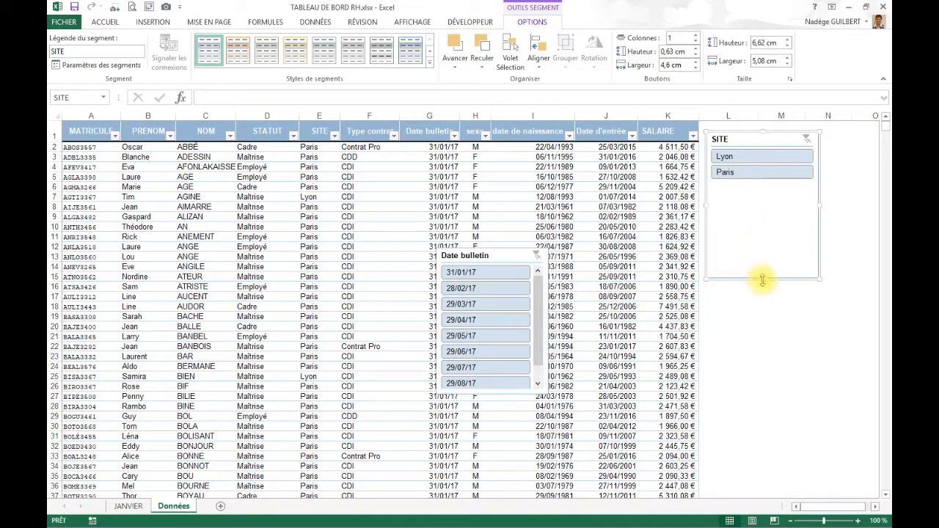
left_click_drag(763, 276, 770, 185)
left_click_drag(824, 157, 748, 167)
left_click_drag(493, 253, 762, 202)
- Apply the orange style from the Foncé group to both the SITE and Date bulletin slicers, then deselect them
left_click(720, 140)
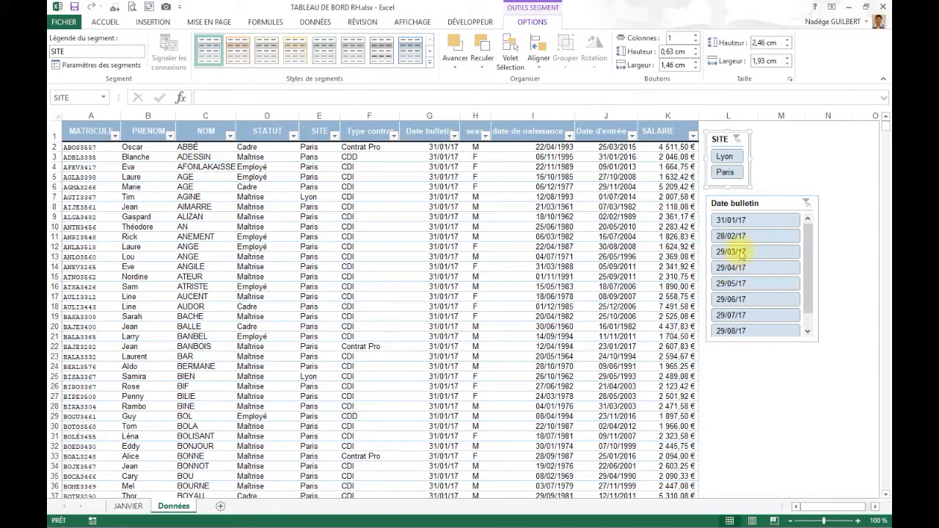
left_click(748, 207, "ctrl")
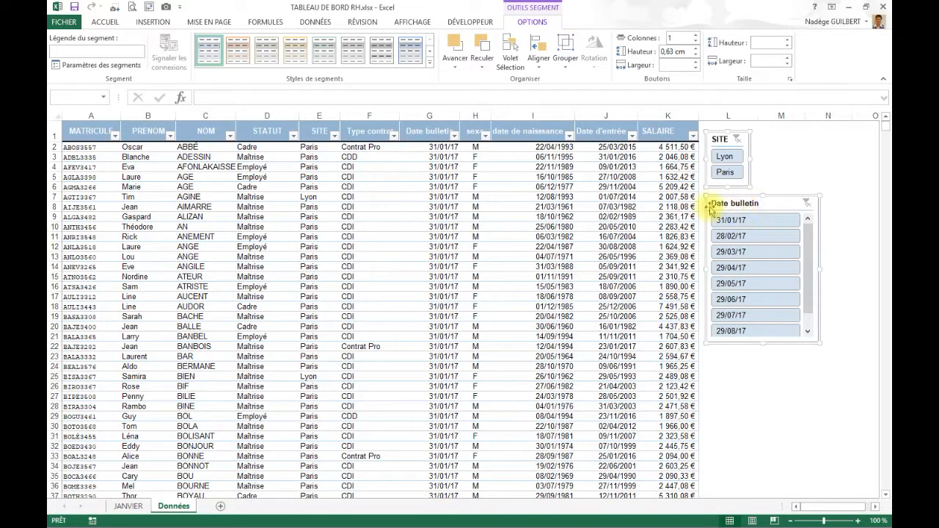
left_click(239, 49)
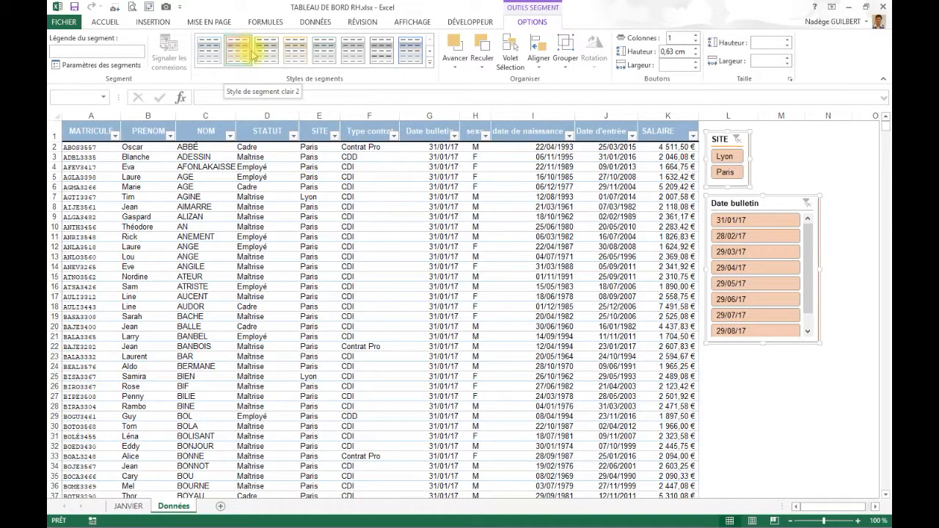
left_click(430, 63)
left_click(249, 108)
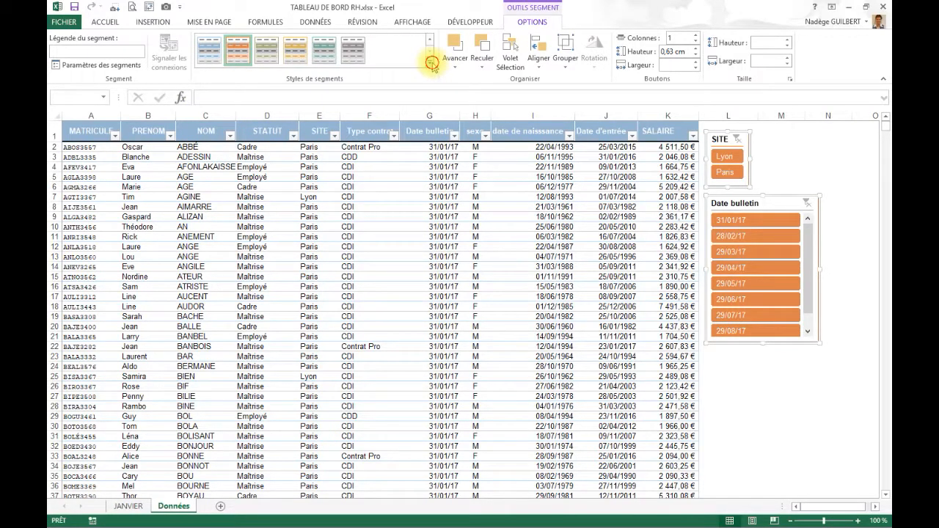
left_click(432, 63)
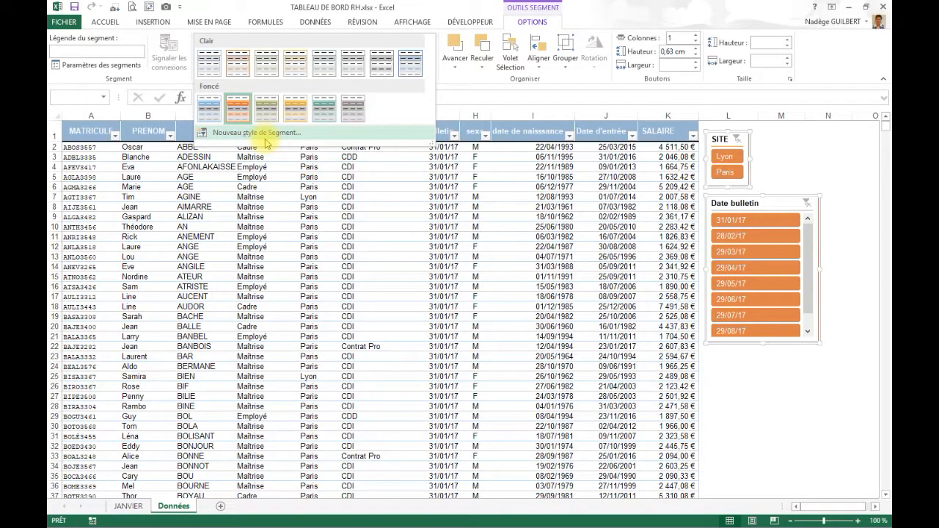
left_click(769, 200)
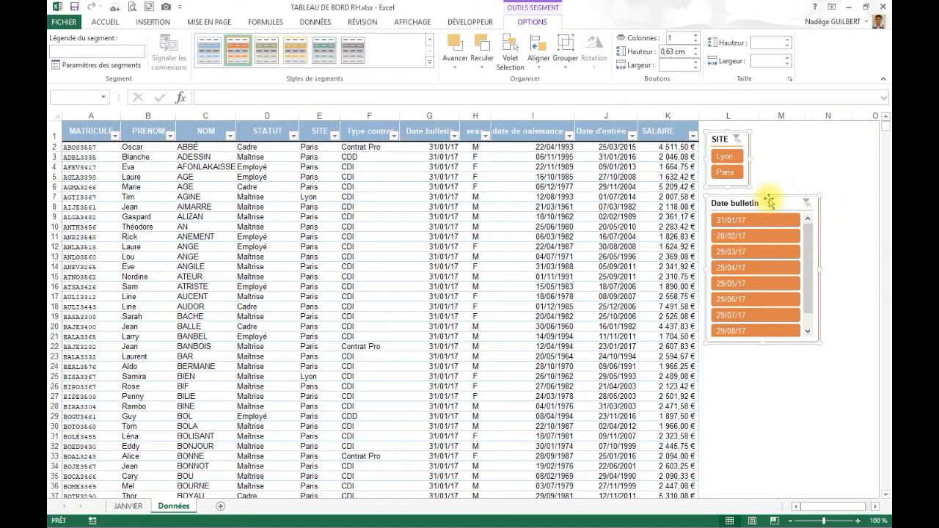
left_click(767, 157)
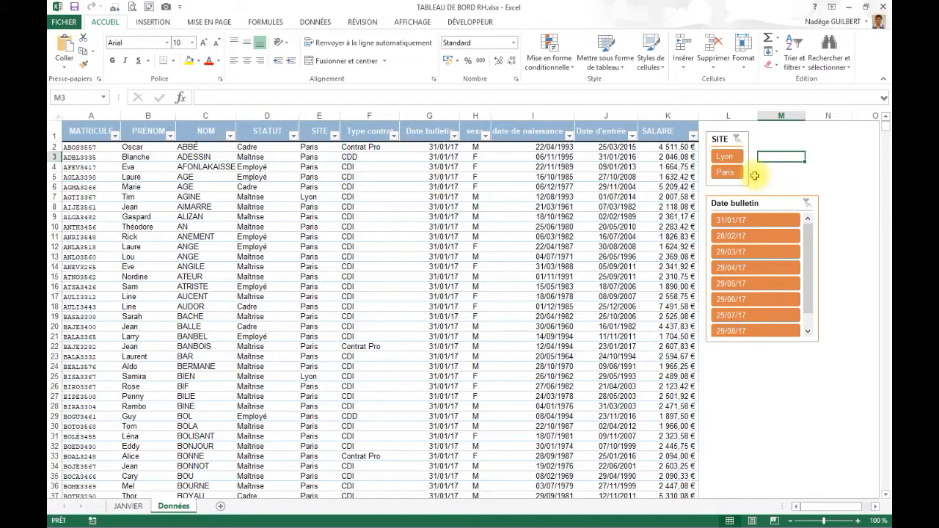
- Filter the table to the Paris site with the SITE slicer and check the matching filter on the SITE column
left_click(726, 173)
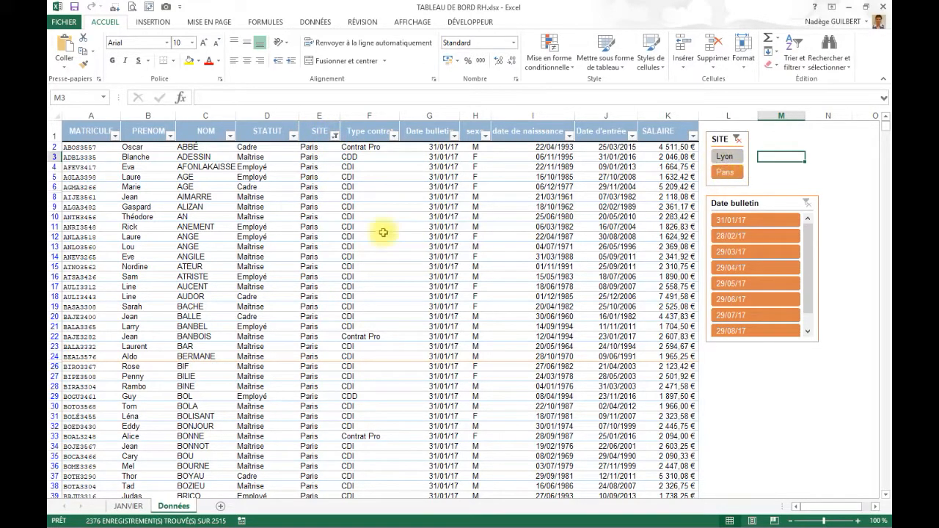
left_click(335, 137)
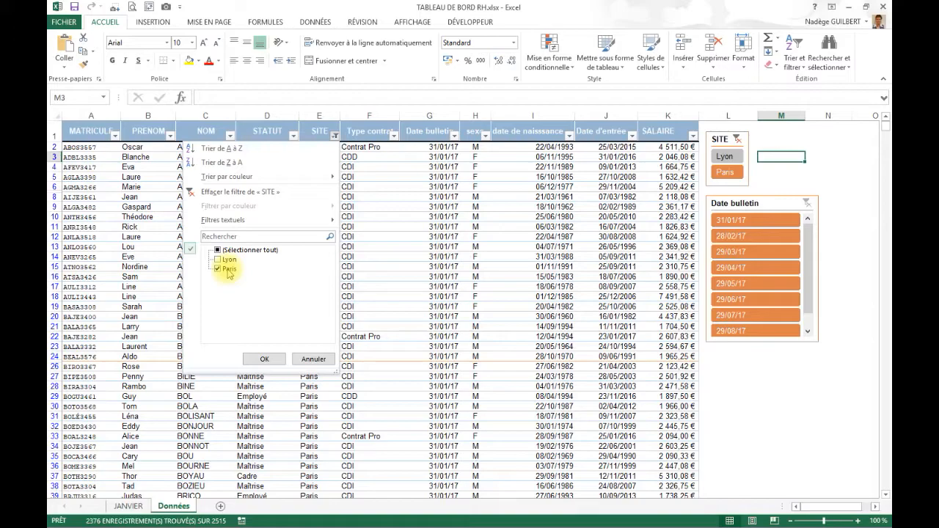
left_click(263, 358)
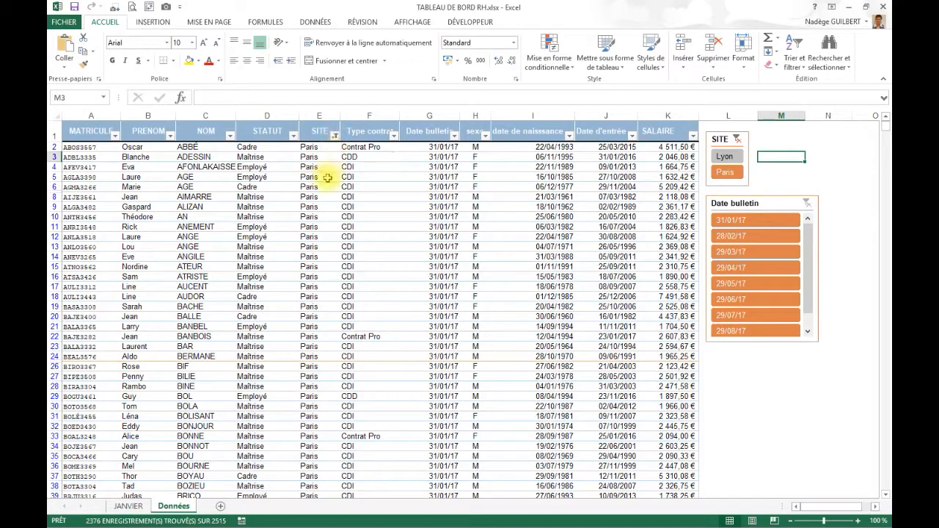
- Switch the SITE filter to Lyon through the column's own filter list, and return it to Paris with the slicer
left_click(334, 135)
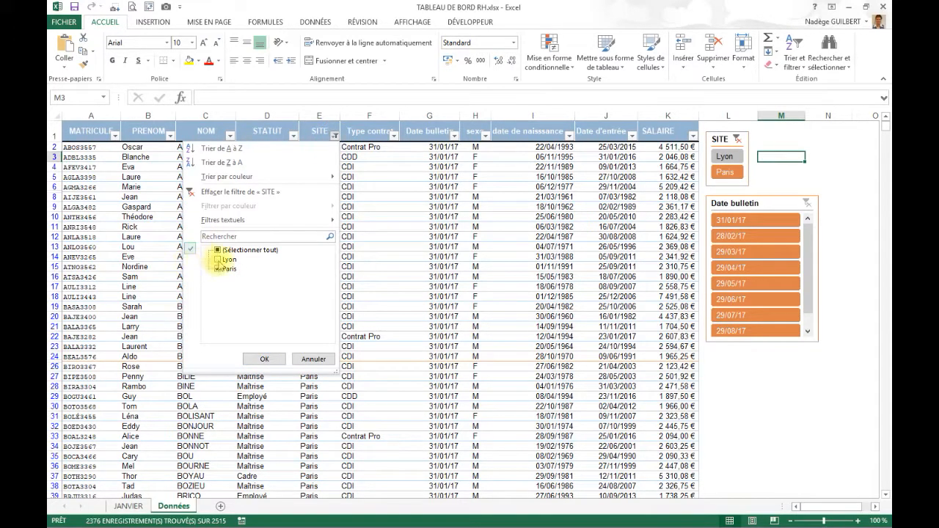
left_click(217, 259)
left_click(218, 269)
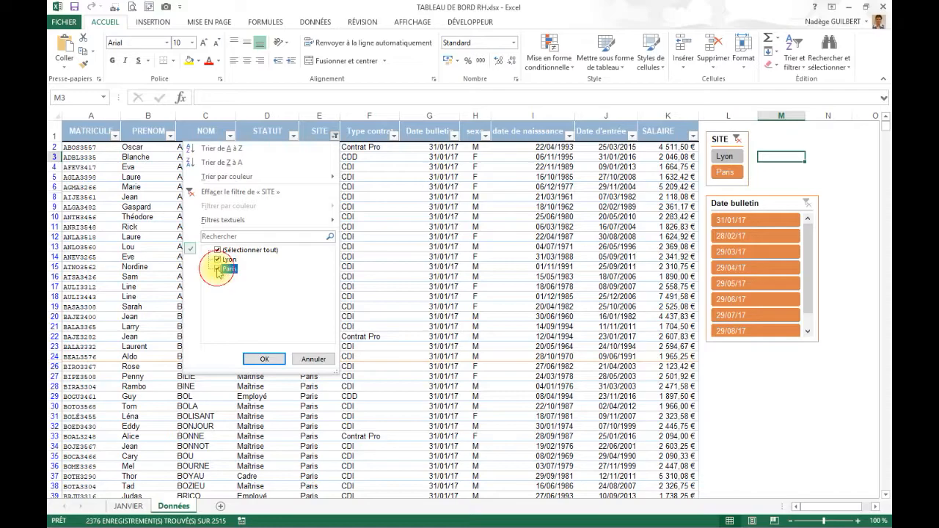
left_click(264, 359)
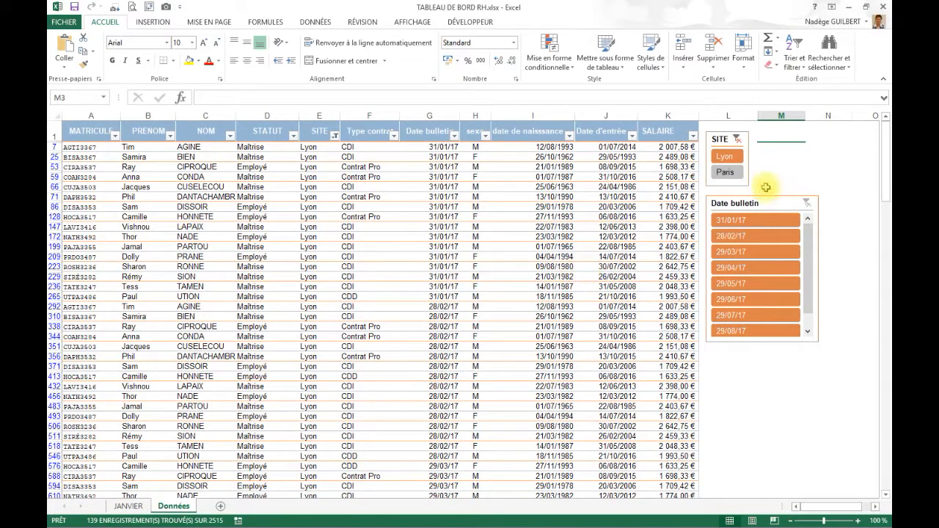
left_click(725, 171)
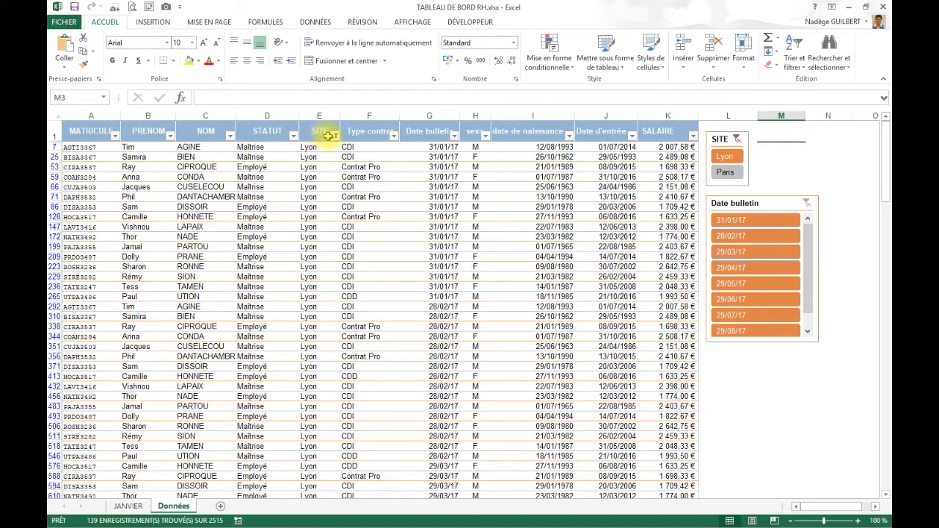
left_click(725, 172)
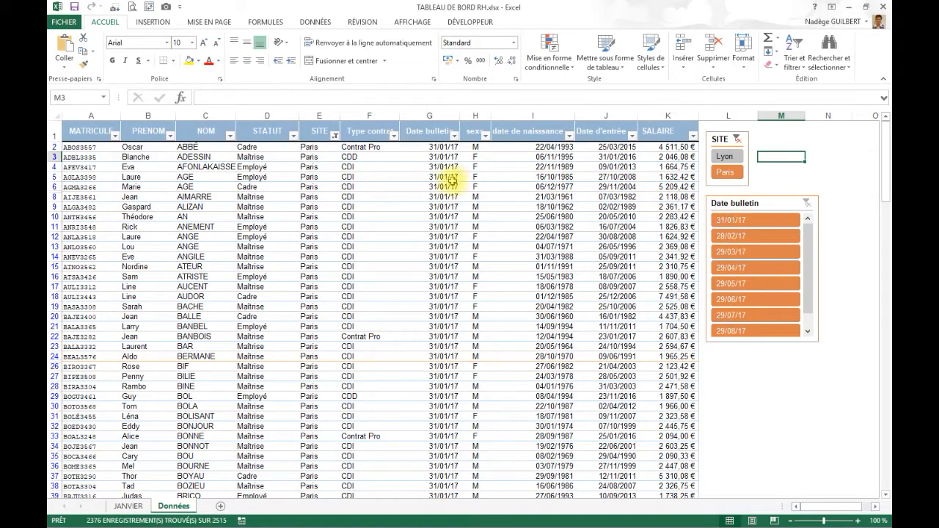
- Filter the table to bulletin date 28/02/17 with the slicer, and extend the selected range through 29/05/17
left_click(749, 236)
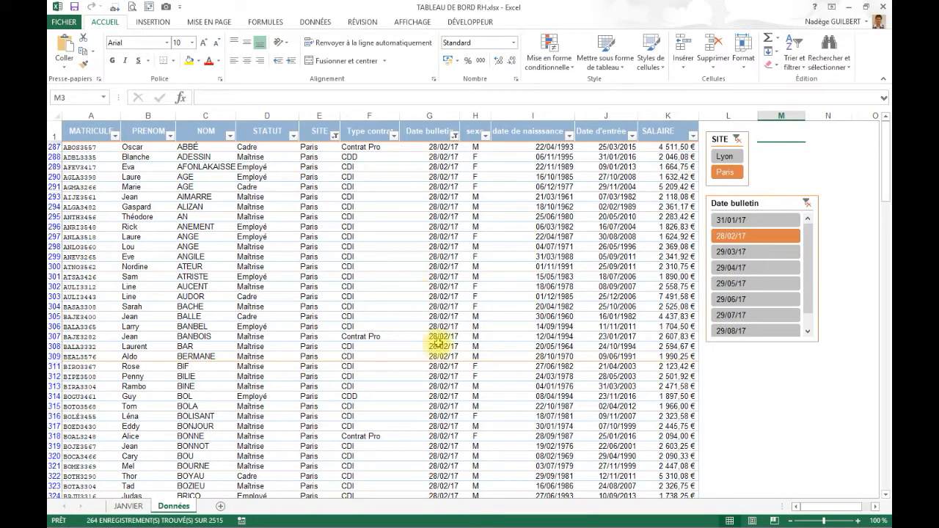
left_click(455, 135)
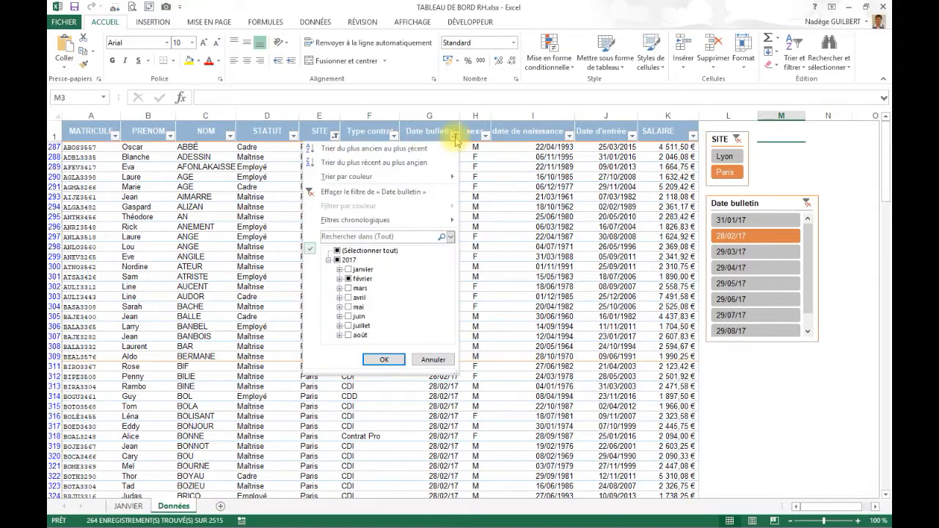
left_click(433, 360)
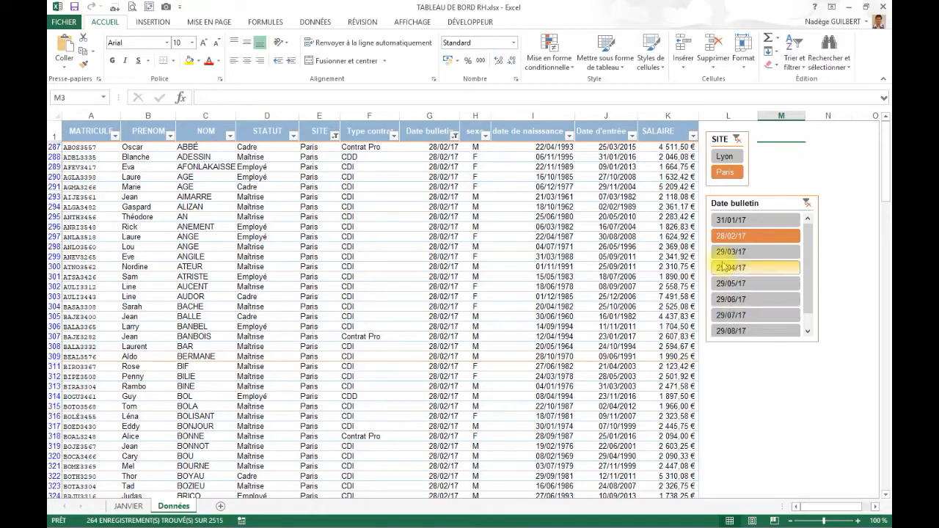
left_click_drag(726, 243, 737, 299)
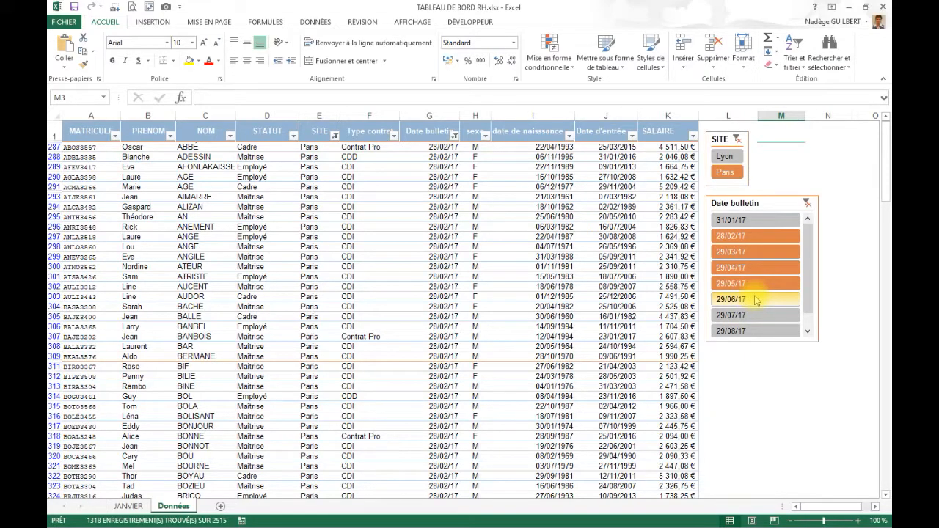
- Select only the non-adjacent dates 28/02/17, 29/05/17 and 29/07/17 in the Date bulletin slicer and check the matching column filter
left_click(752, 236)
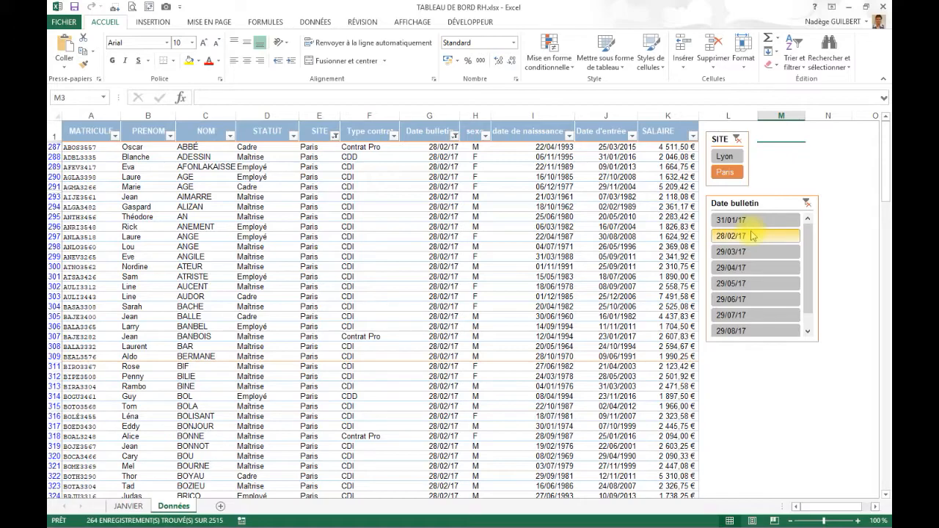
left_click(760, 288)
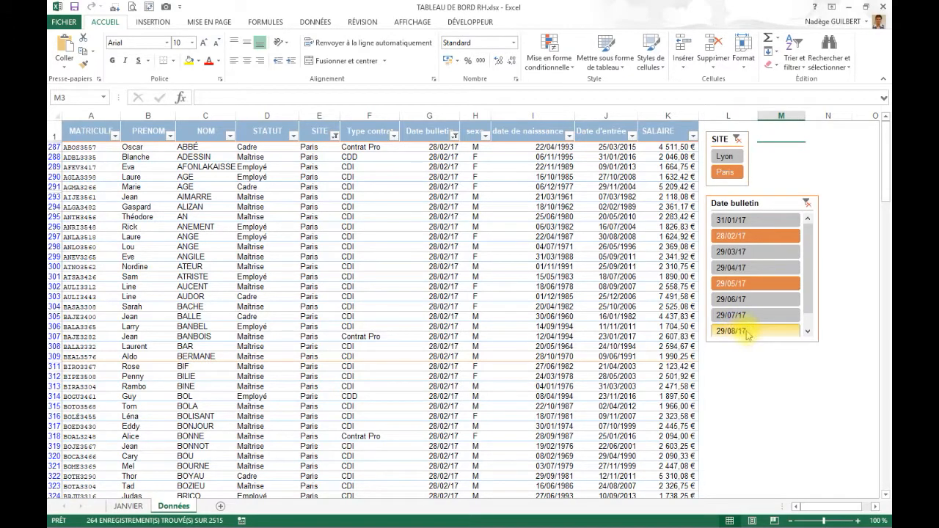
left_click(744, 315)
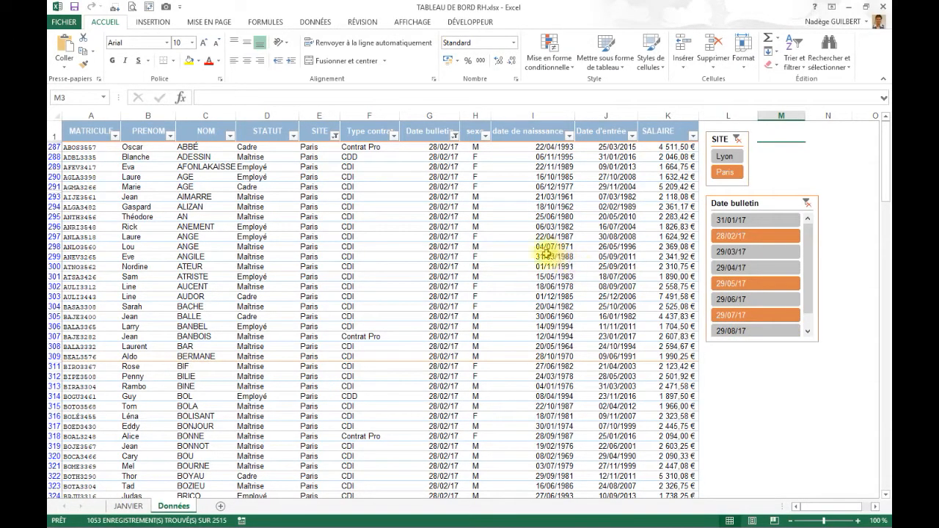
left_click(457, 136)
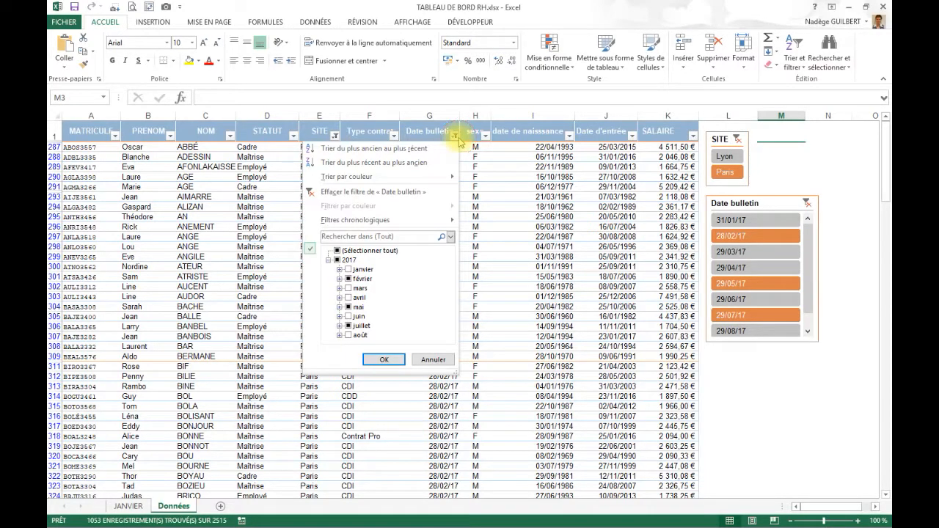
left_click(384, 360)
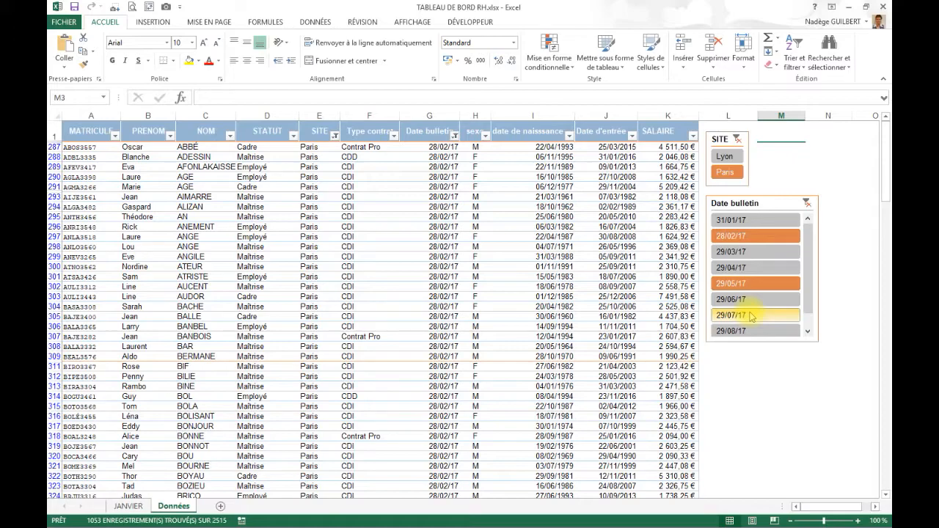
left_click(751, 316, "ctrl")
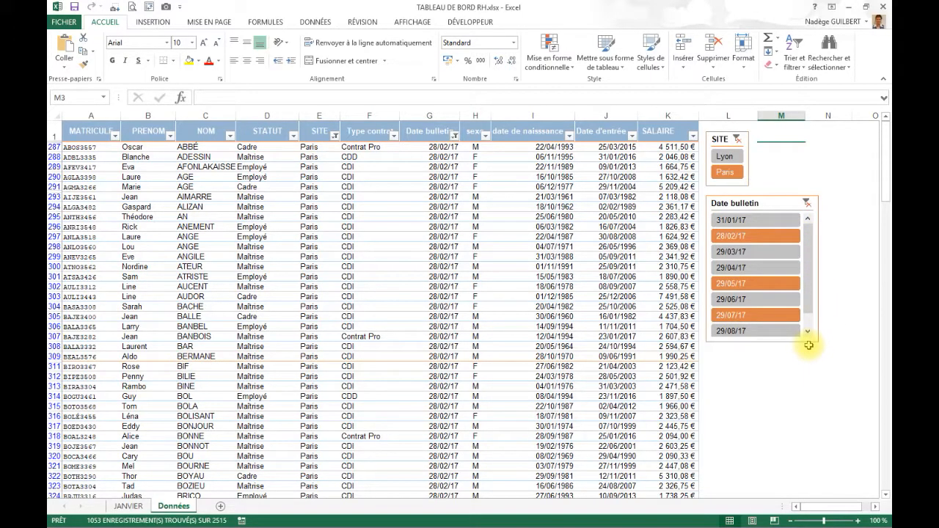
- Lay out the Date bulletin slicer buttons in 2 columns and shorten the slicer to about 3.84 cm high
left_click(745, 206)
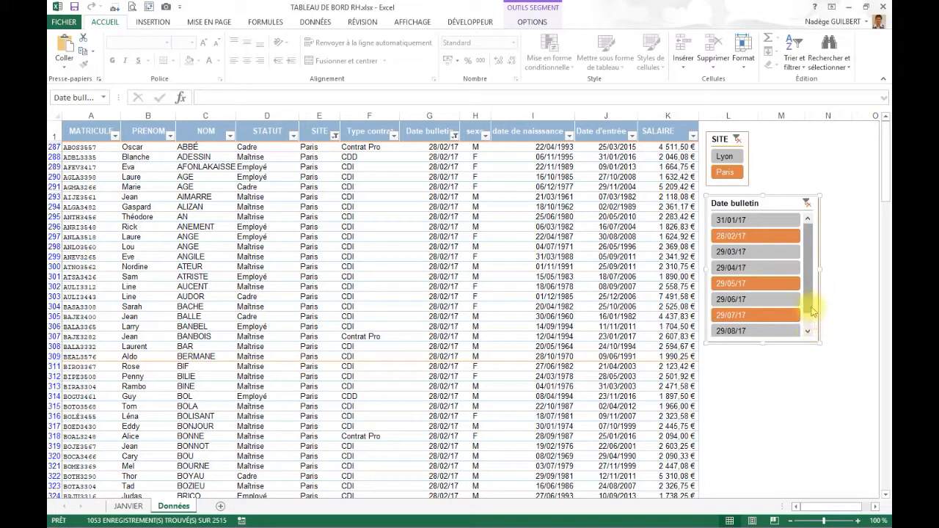
left_click(808, 331)
left_click_drag(808, 333, 813, 273)
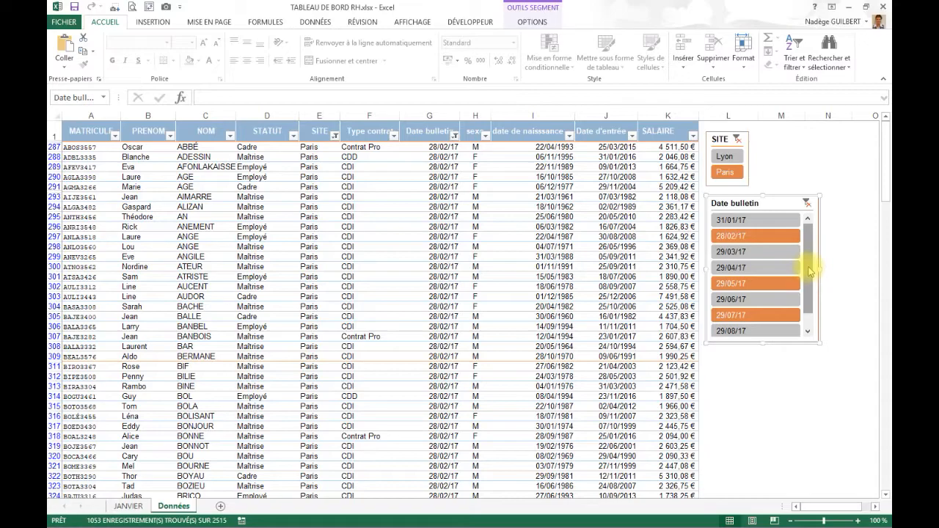
left_click(532, 22)
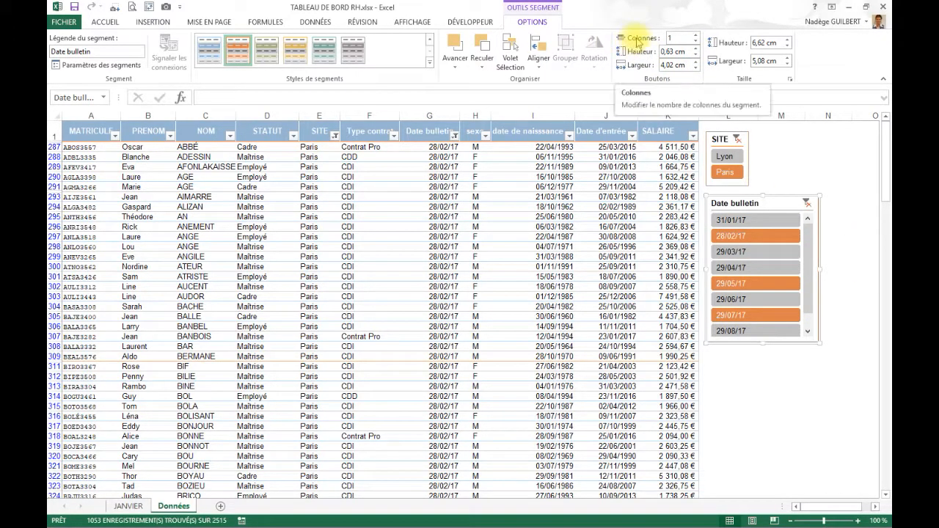
left_click(696, 35)
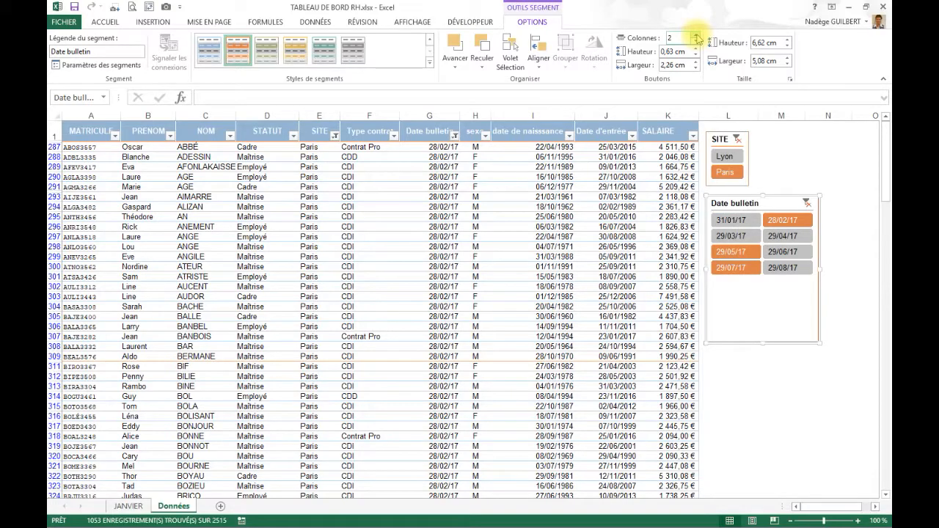
left_click_drag(771, 342, 783, 273)
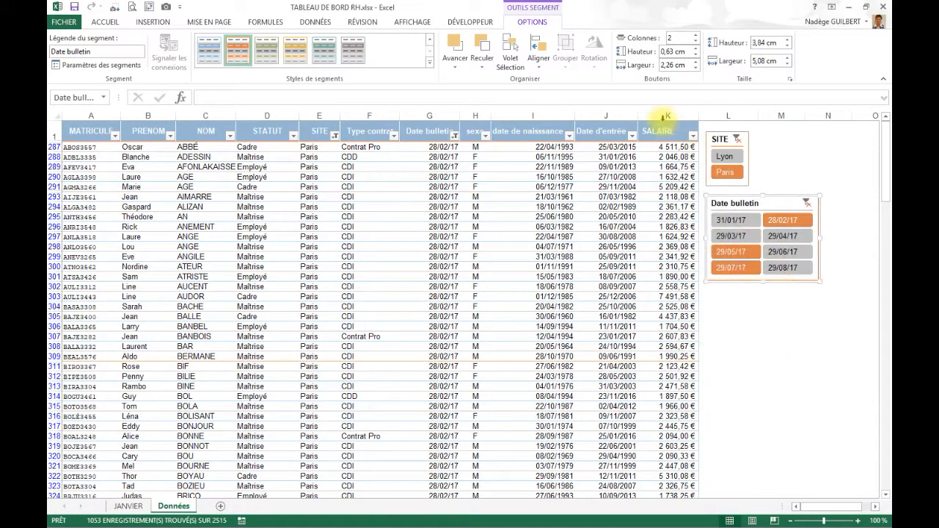
- Arrange the Date bulletin slicer in 3 columns and resize it to about 6.35 cm wide by 3.1 cm high
left_click(696, 35)
left_click_drag(817, 237, 848, 237)
left_click_drag(778, 284, 776, 265)
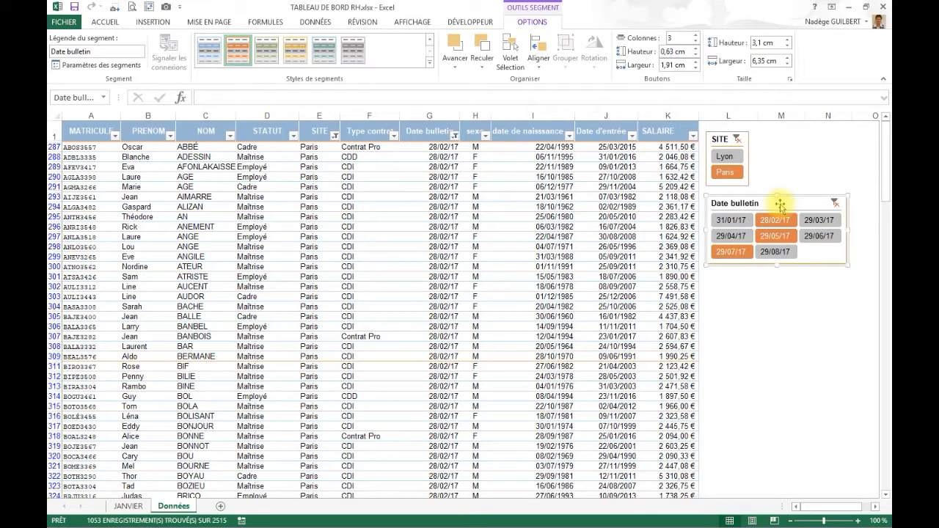
- Delete the Date bulletin slicer, undo the deletion, and check the filter on the Date bulletin column
key("Delete")
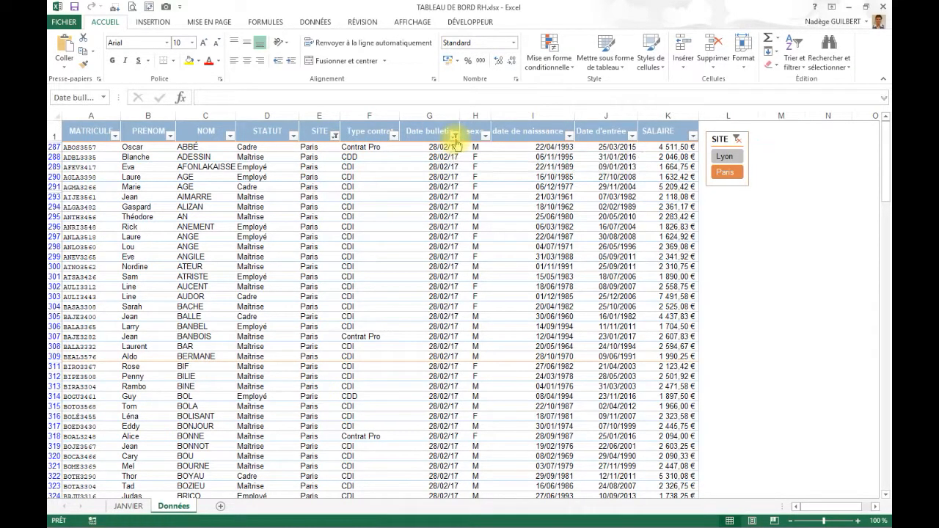
key("ctrl+z")
left_click(455, 136)
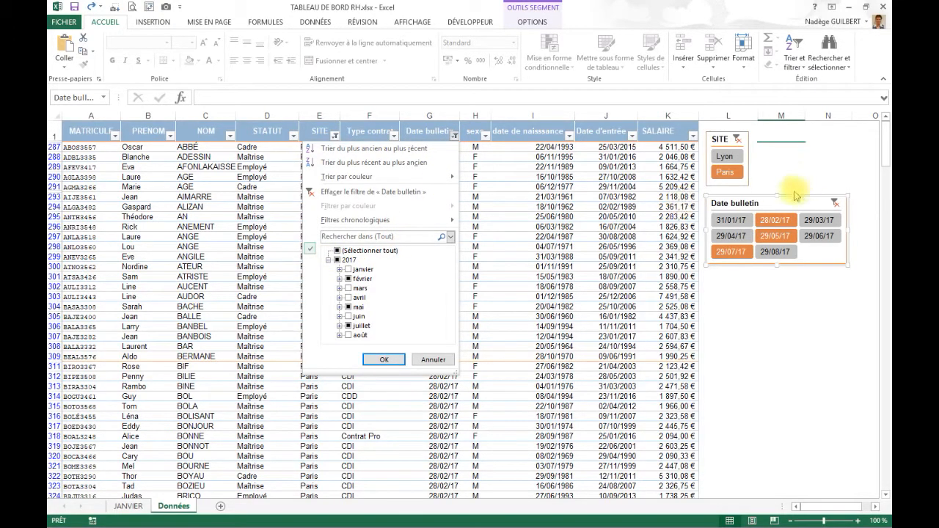
left_click(805, 184)
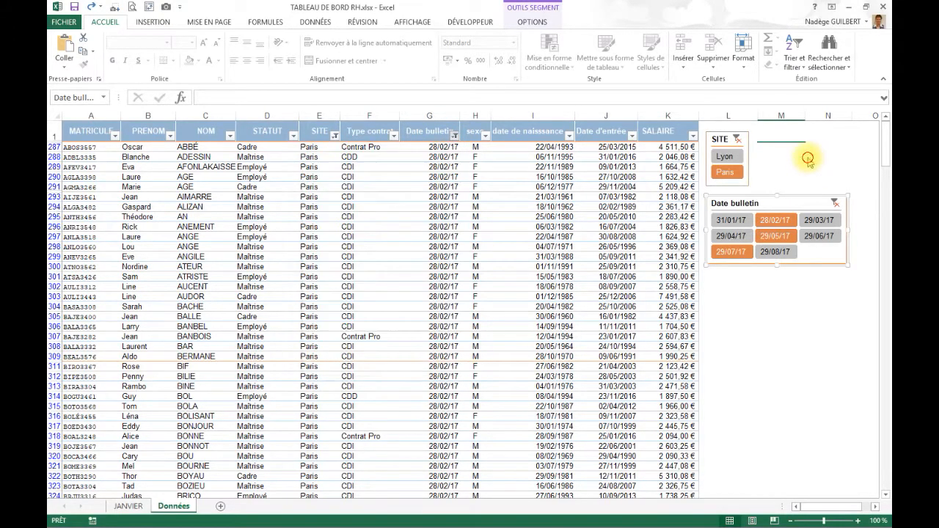
- Clear the Date bulletin filter from its slicer and delete that slicer
left_click(834, 205)
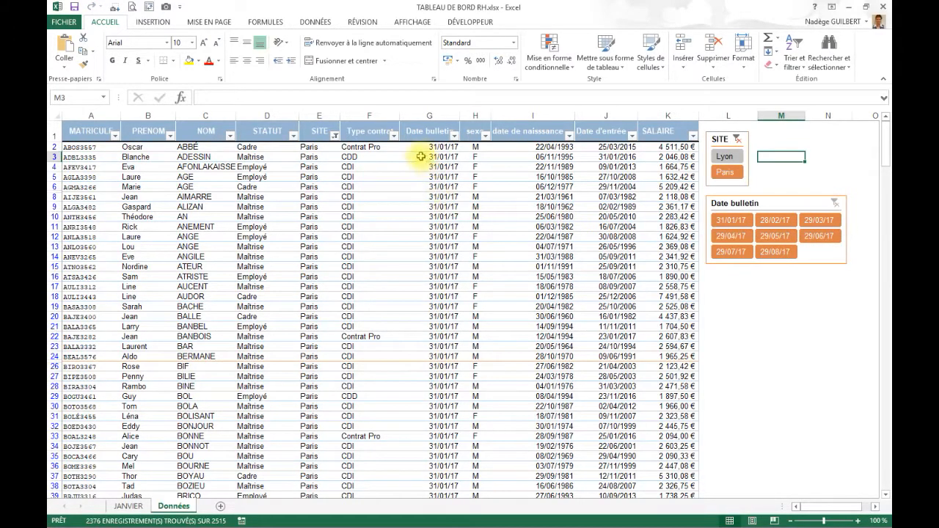
scroll(488, 155, "down", 1)
scroll(472, 184, "up", 1)
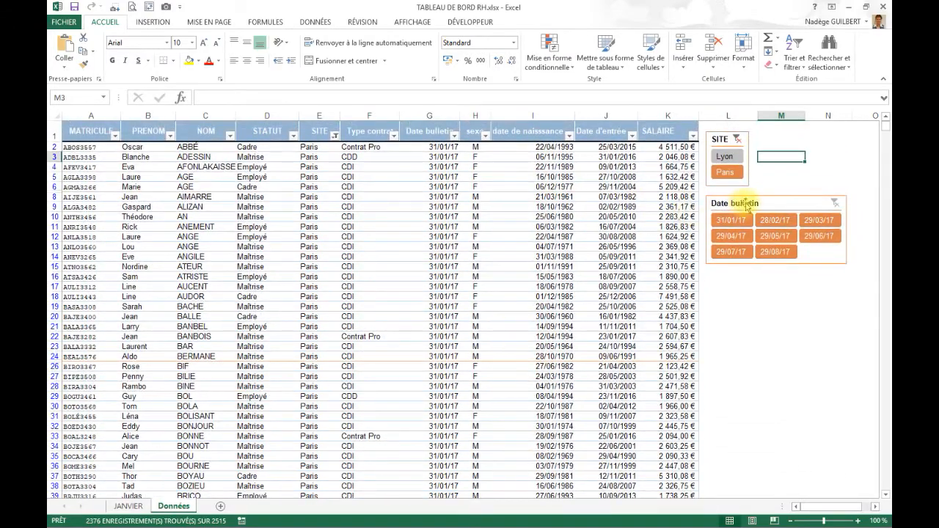
left_click(745, 207)
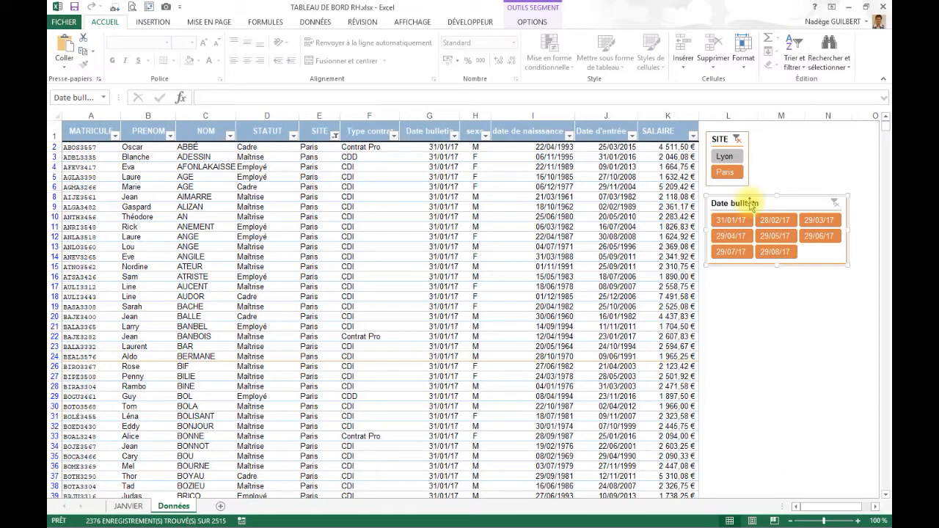
key("Delete")
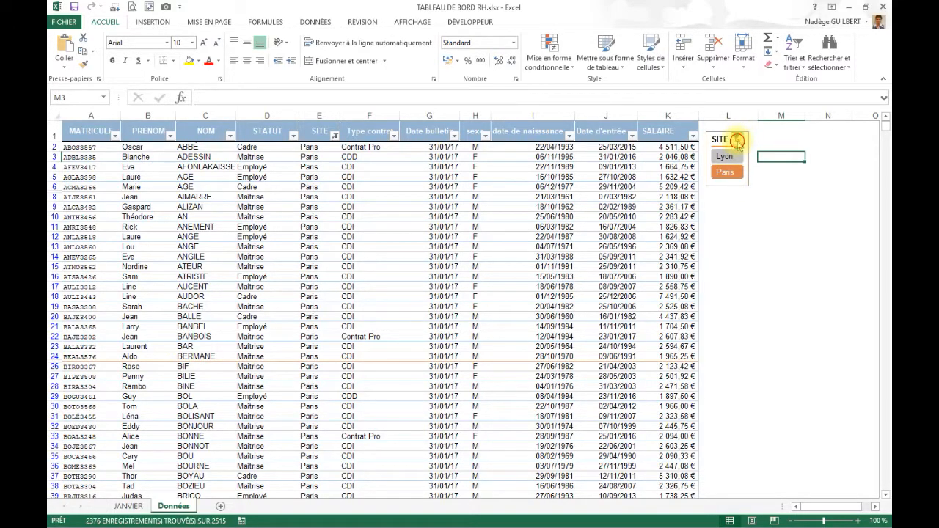
- Clear the SITE filter from its slicer and delete that slicer
left_click(737, 140)
left_click(721, 141)
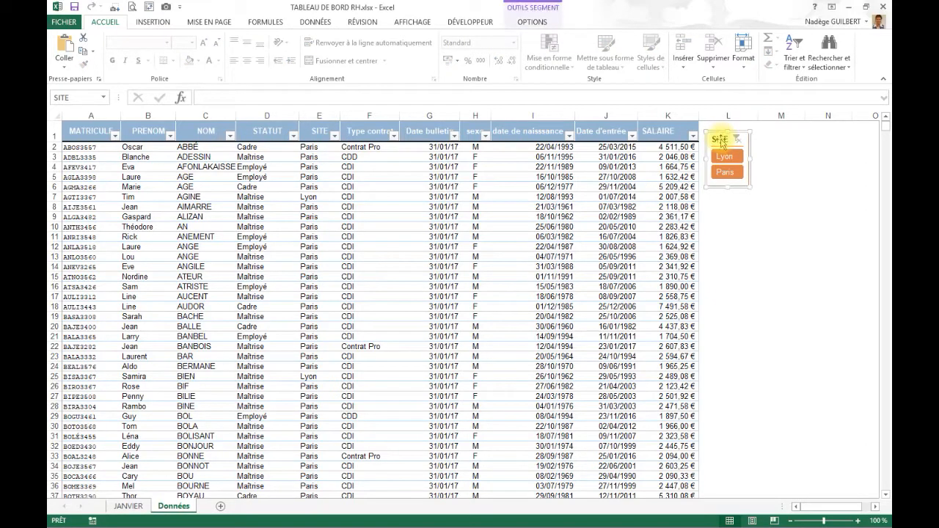
key("Delete")
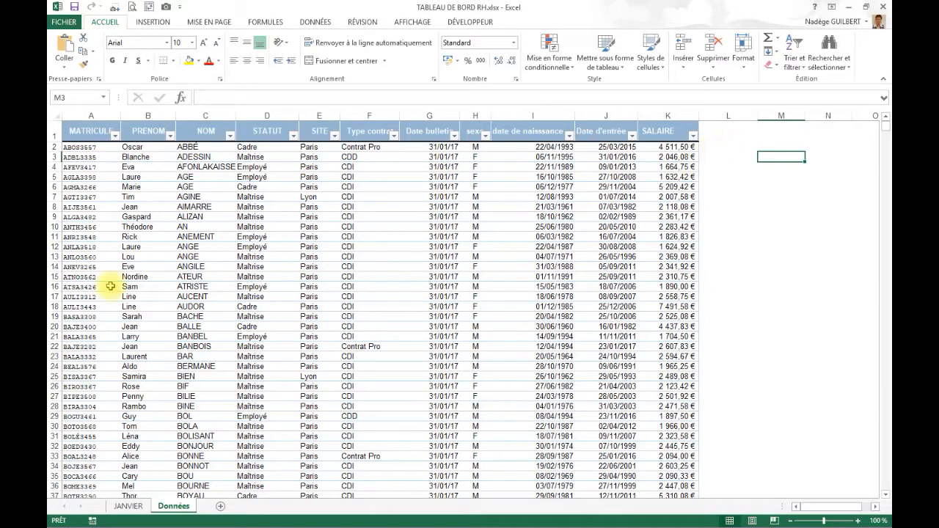
- Create a pivot table from the employee table on a new worksheet, with MATRICULE as rows and the sum of SALAIRE as values
left_click(242, 247)
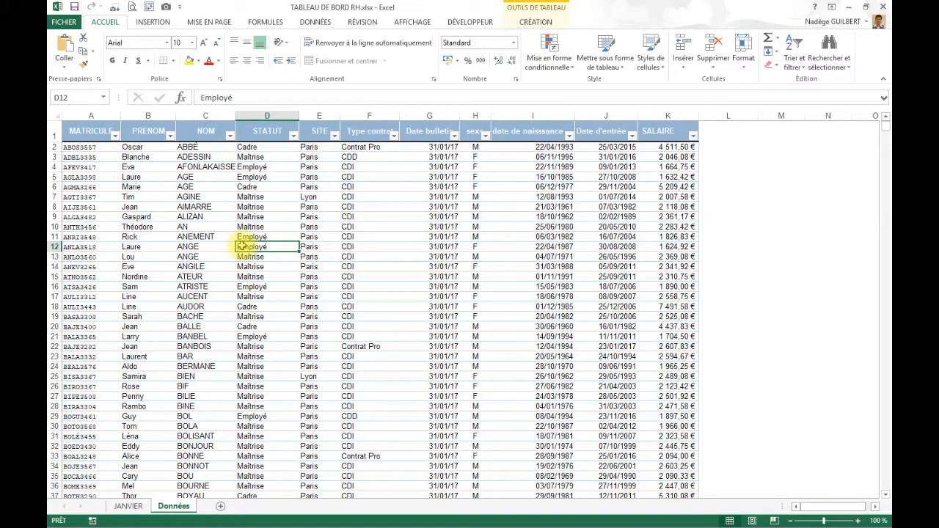
left_click(160, 24)
left_click(68, 44)
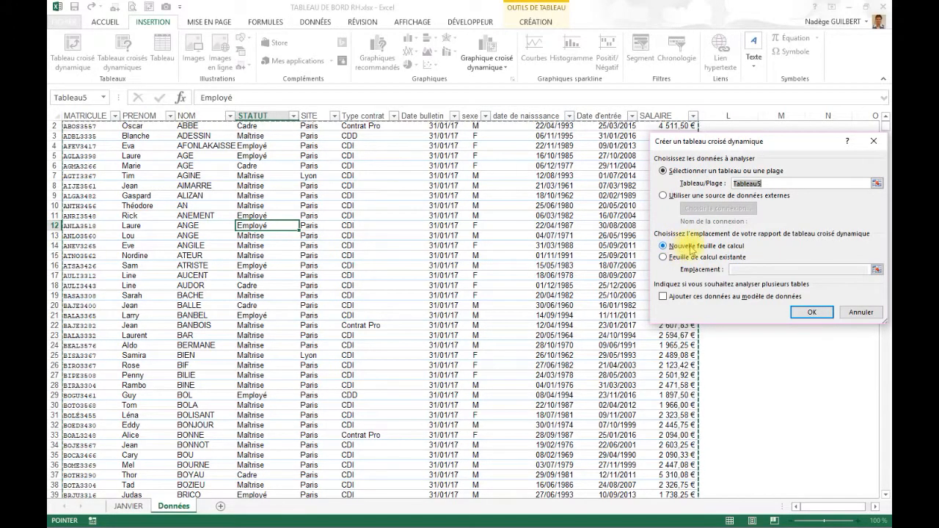
left_click(810, 313)
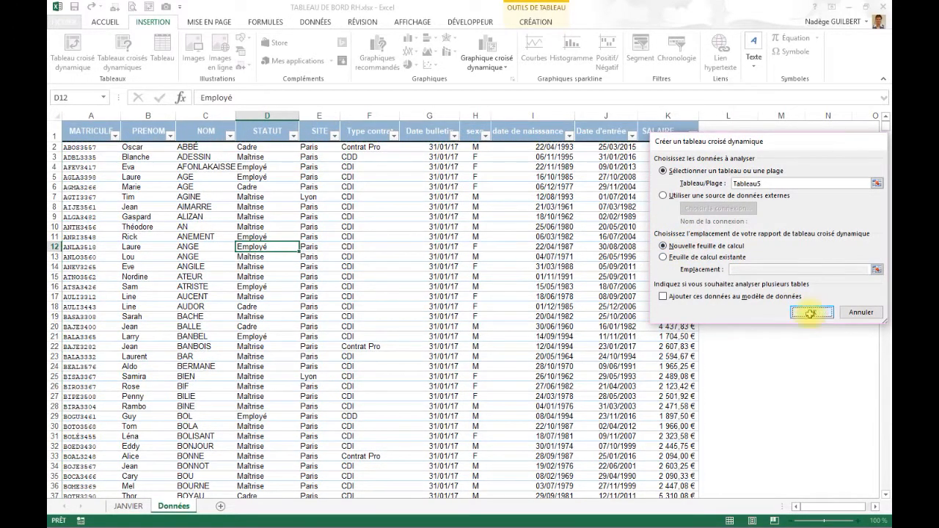
left_click_drag(728, 171, 744, 449)
left_click_drag(730, 279, 828, 462)
- Format the sum of SALAIRE values in the pivot table as euro amounts with two decimals
left_click(210, 157)
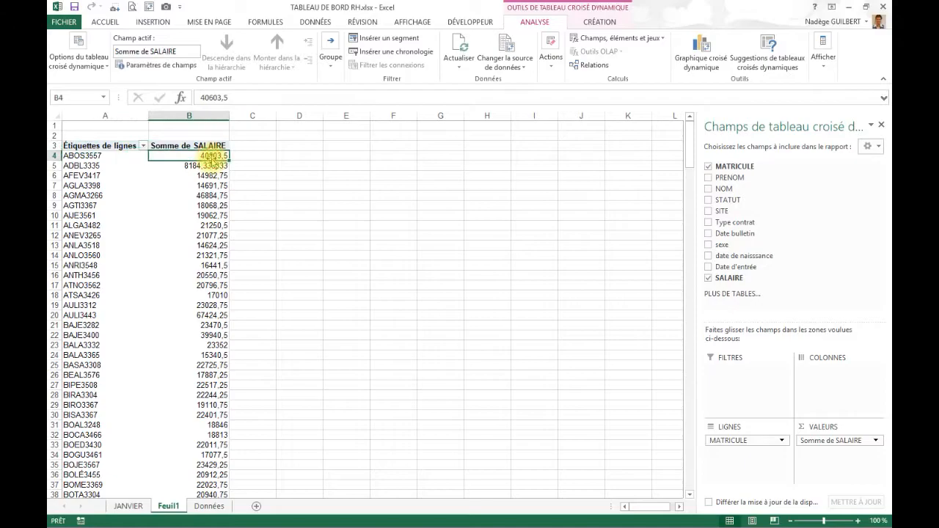
right_click(211, 160)
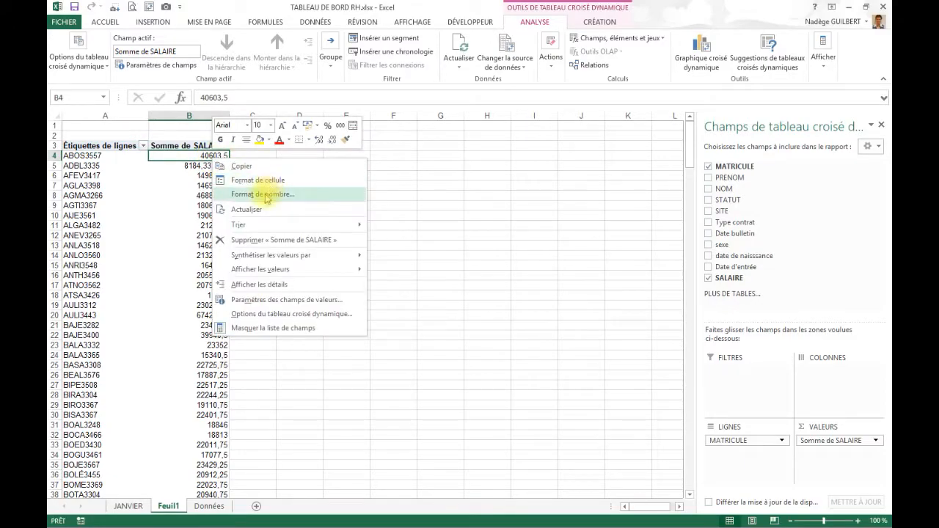
left_click(265, 194)
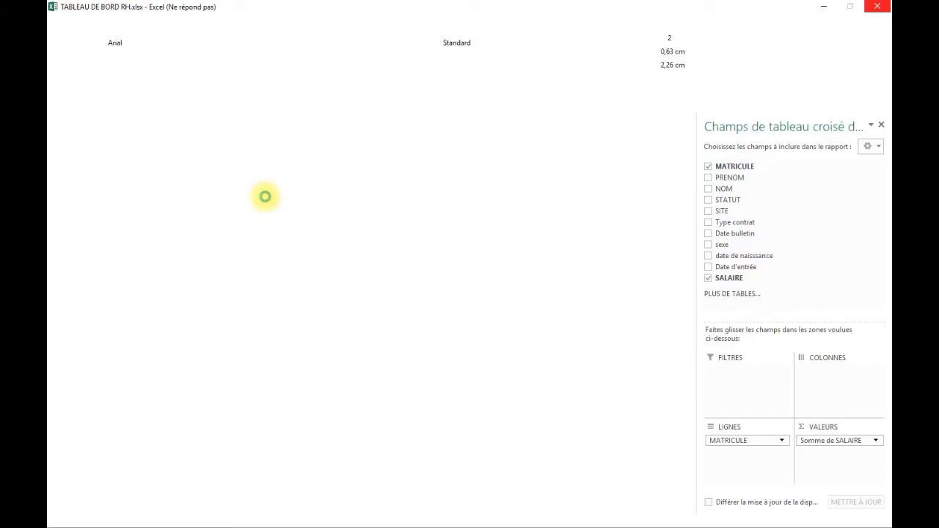
left_click(139, 119)
left_click(360, 306)
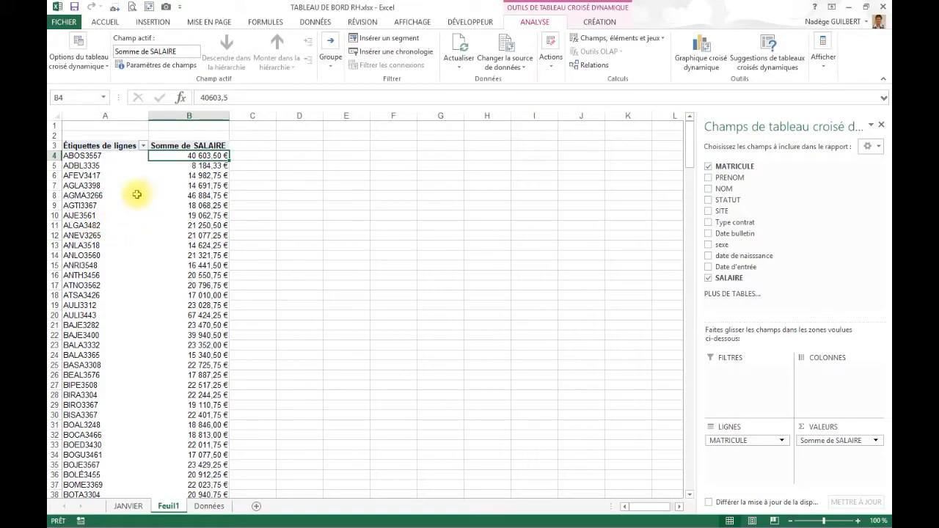
- Insert slicers for STATUT, Type contrat and Date bulletin for the pivot table
left_click(130, 200)
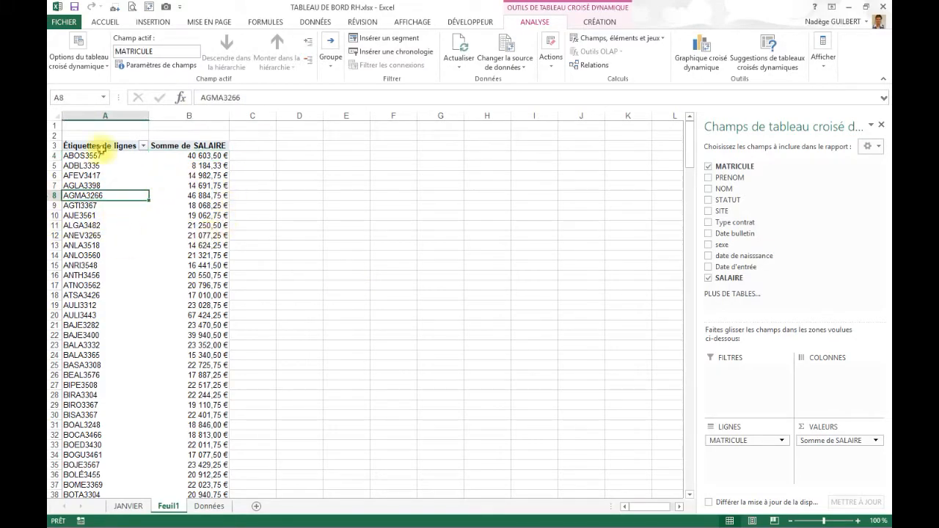
left_click(402, 41)
left_click(741, 207)
left_click(741, 216)
left_click(748, 185)
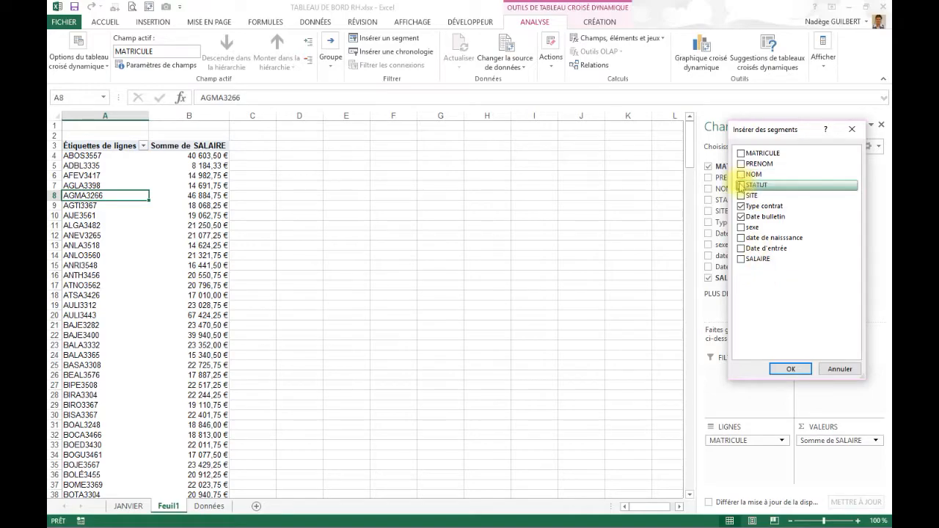
left_click(785, 369)
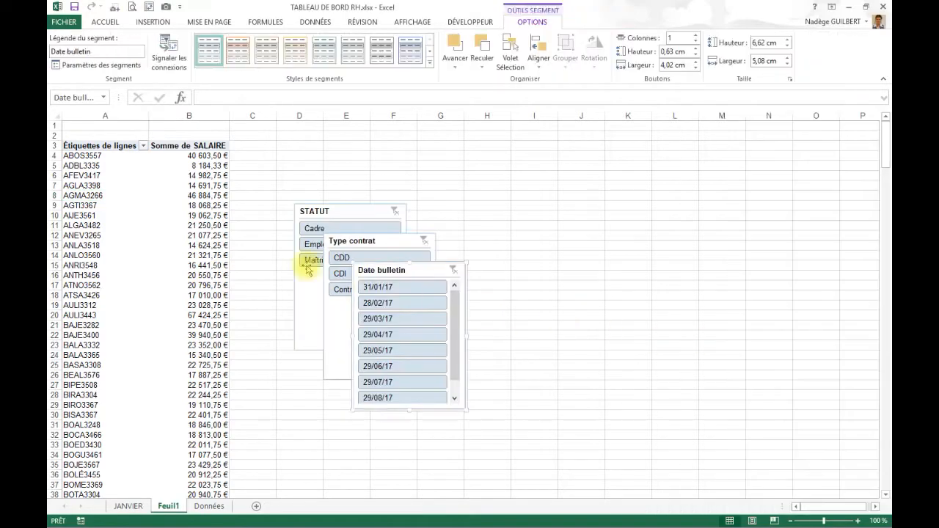
- Move the STATUT slicer beside the pivot table and filter with the slicers on Employé, CDI and 29/03/17
left_click_drag(316, 213, 268, 140)
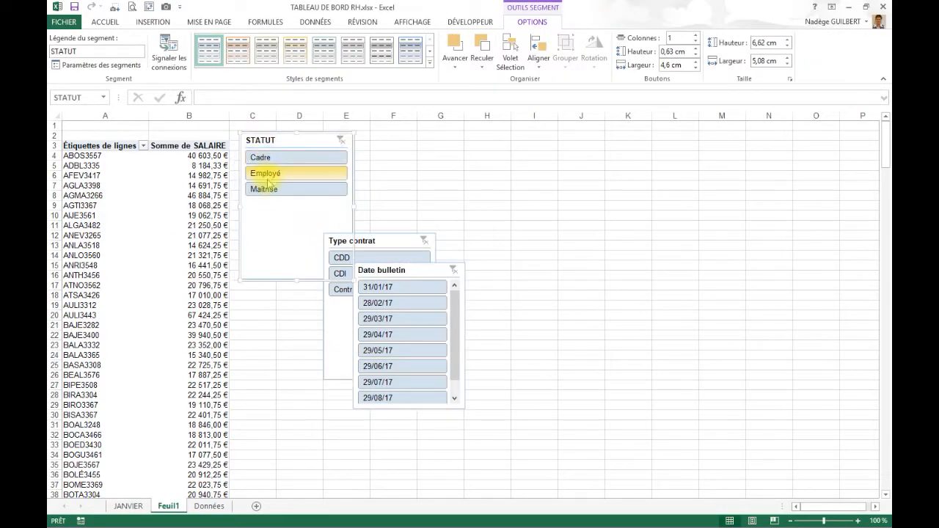
left_click(265, 173)
left_click(343, 275)
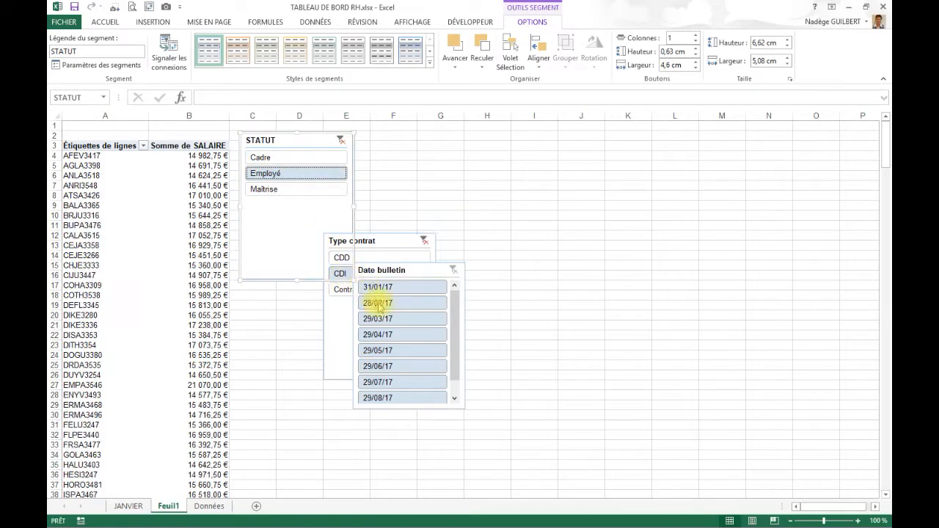
left_click(383, 318)
- Shrink the STATUT and Type contrat slicers and stack all three in one column beside the pivot table, with Date bulletin last
left_click_drag(395, 279, 285, 344)
left_click(388, 365)
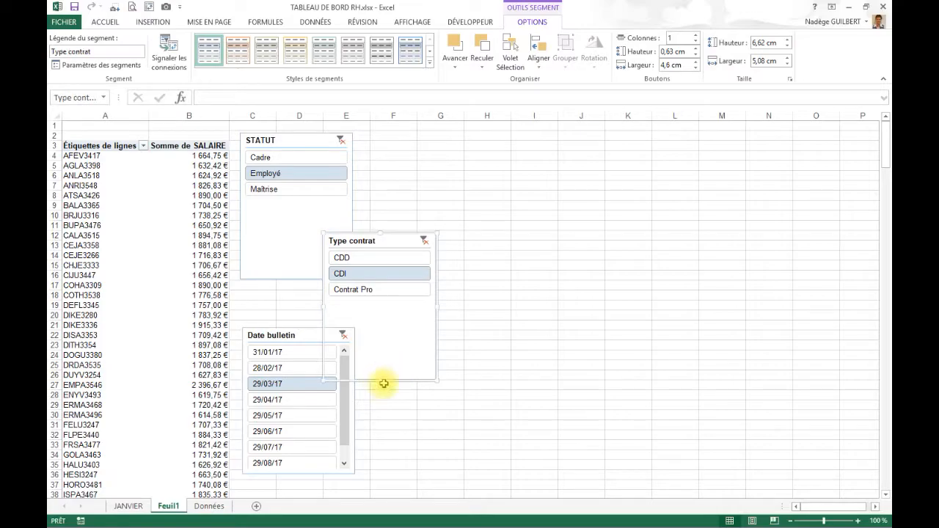
left_click_drag(380, 381, 451, 309)
left_click(281, 261)
left_click_drag(297, 280, 310, 197)
left_click_drag(380, 240, 296, 213)
left_click(283, 335)
left_click_drag(283, 335, 283, 294)
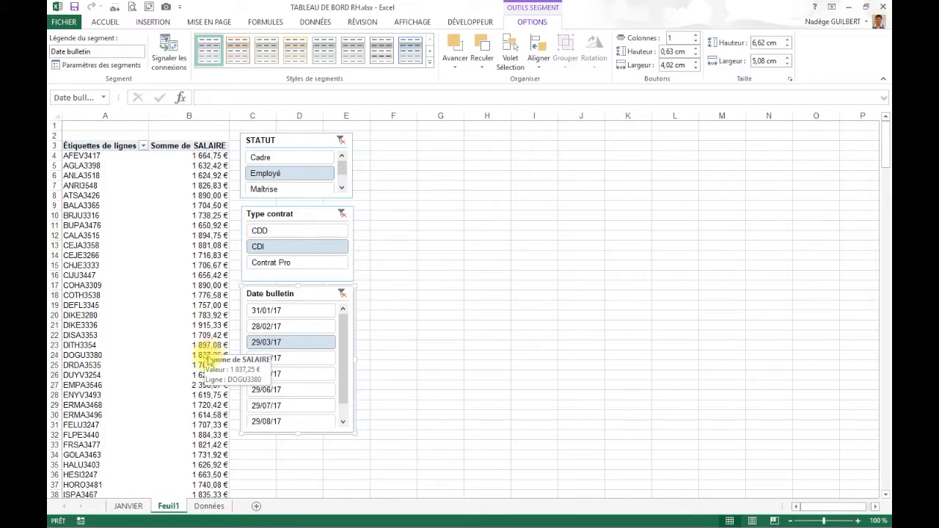
- Create a second pivot table from Tableau5 at cell F3 of Feuil1, with MATRICULE as rows and the sum of SALAIRE as values
left_click(209, 506)
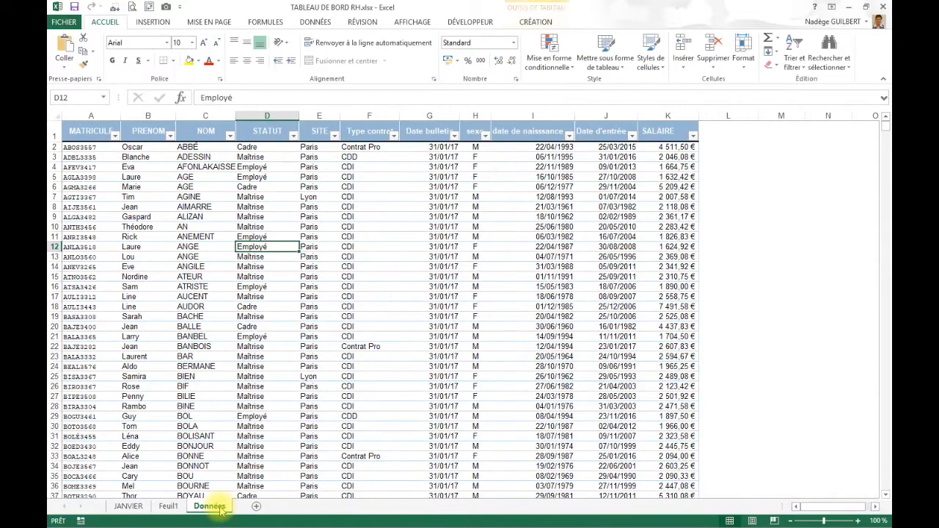
left_click(152, 22)
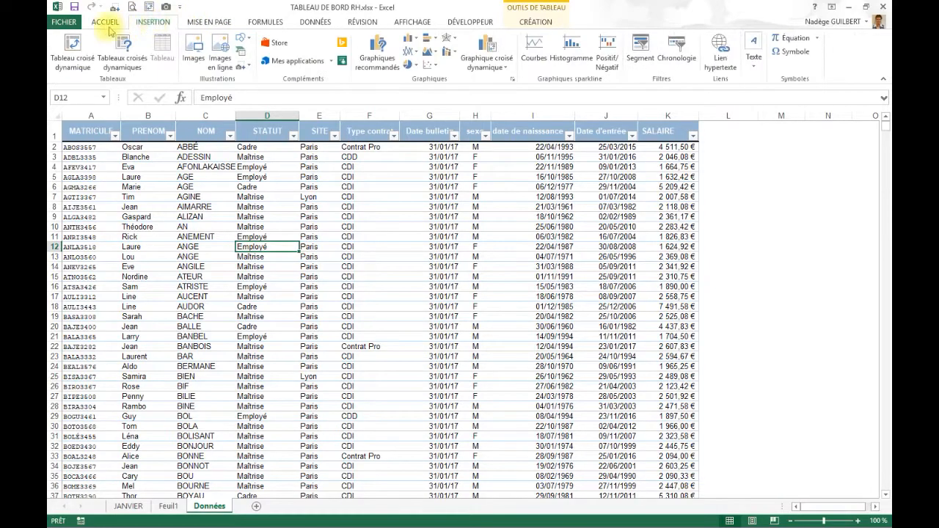
left_click(72, 51)
left_click(664, 257)
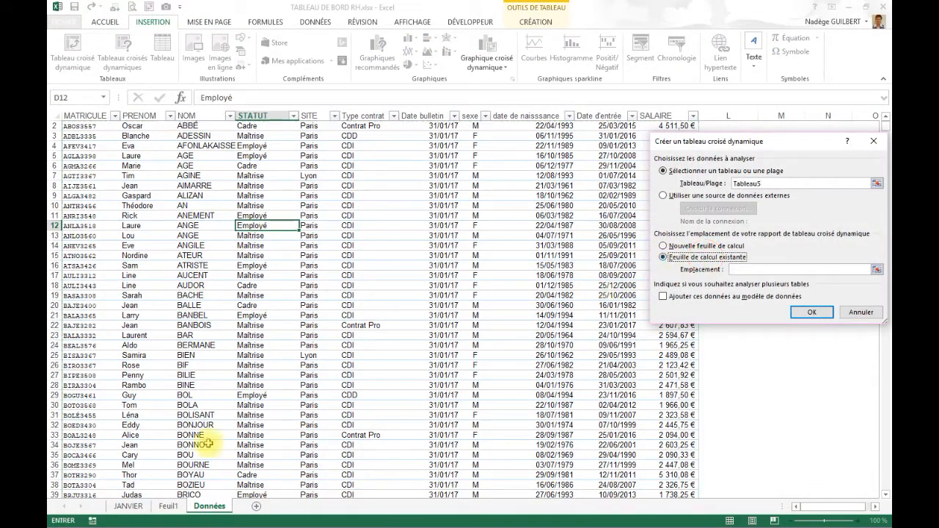
left_click(167, 506)
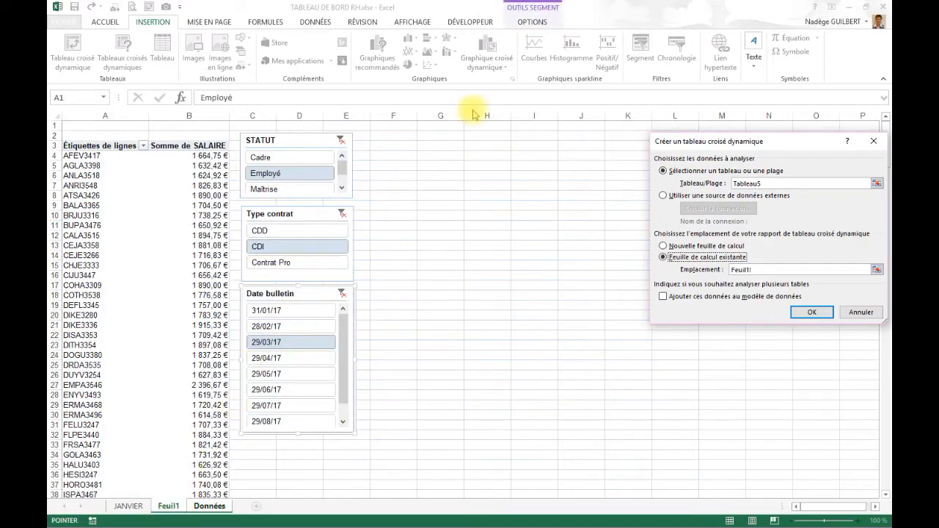
left_click(399, 148)
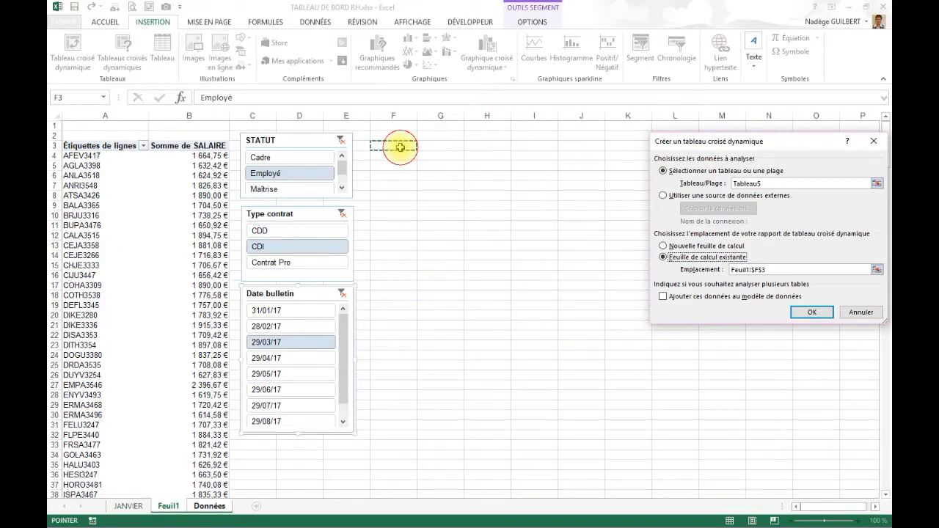
left_click(810, 312)
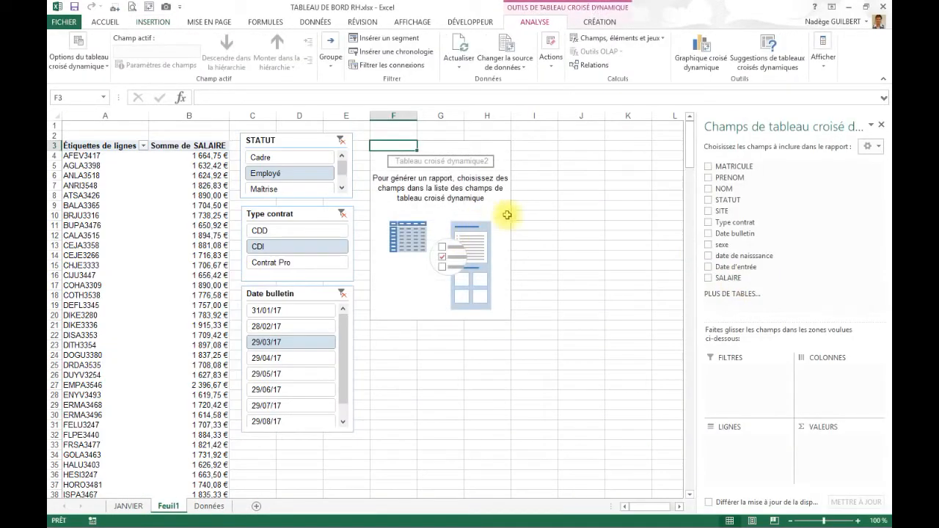
left_click_drag(780, 164, 777, 449)
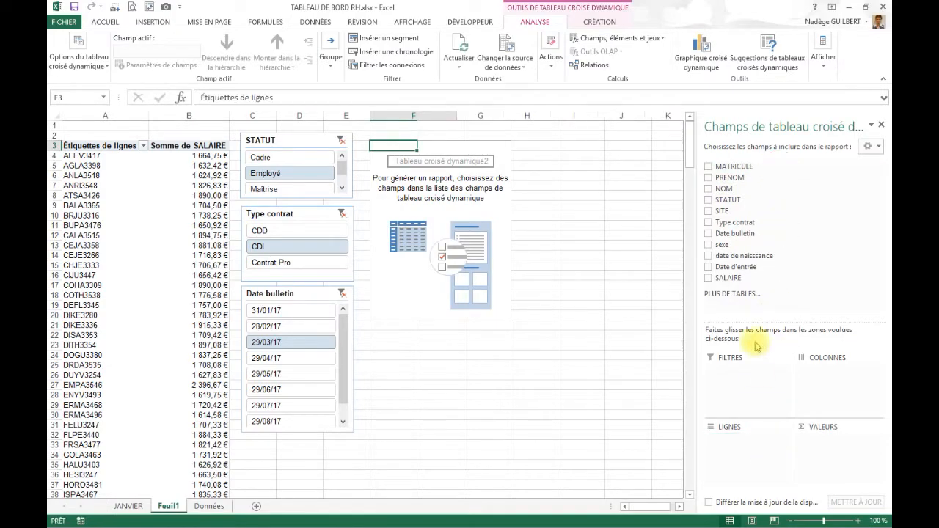
left_click_drag(723, 277, 828, 440)
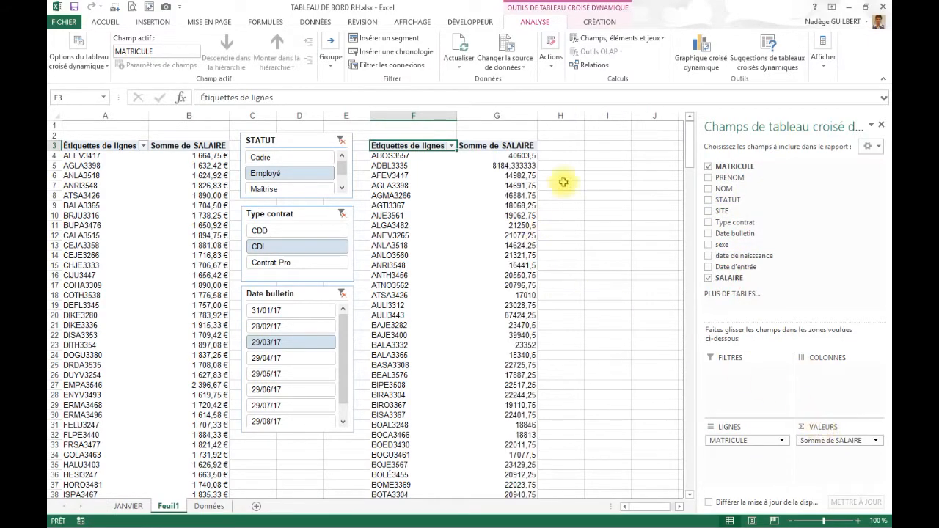
- Apply the Monétaire number format to the sum of SALAIRE in the second pivot table
left_click(529, 166)
right_click(530, 168)
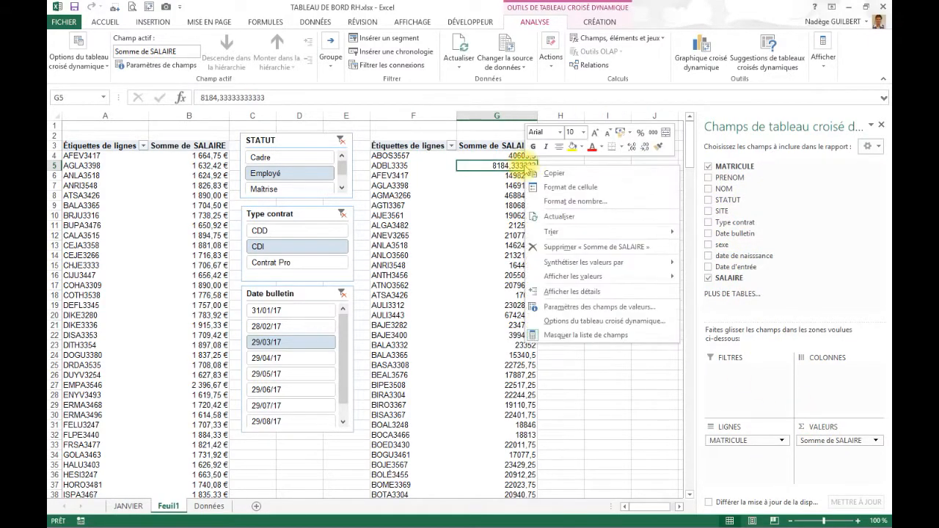
left_click(561, 201)
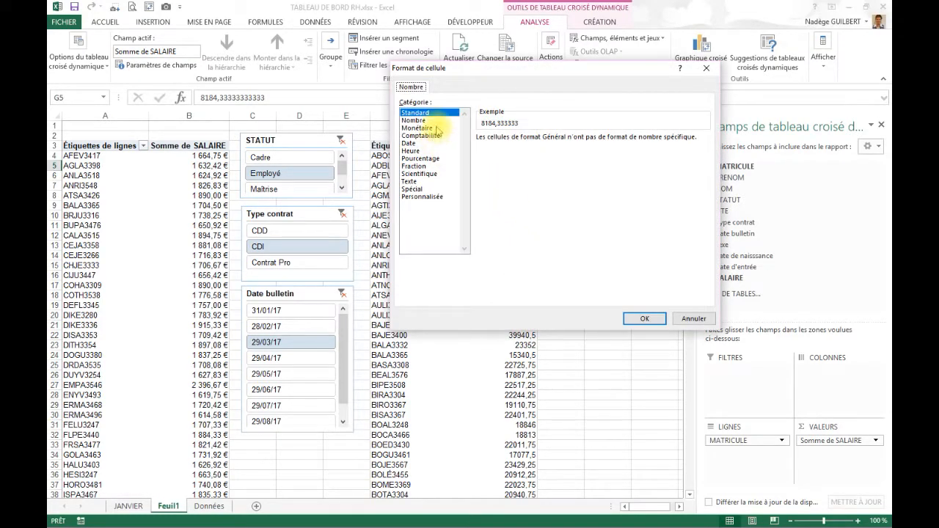
left_click(417, 128)
left_click(644, 318)
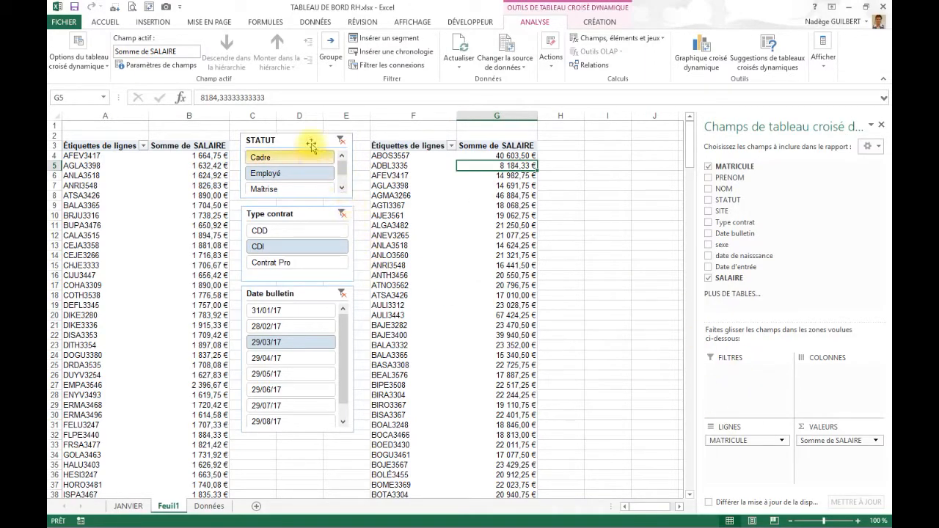
- Add STATUT, Type contrat and Date bulletin as report filters of the second pivot table
scroll(580, 405, "down", 1)
scroll(311, 334, "up", 1)
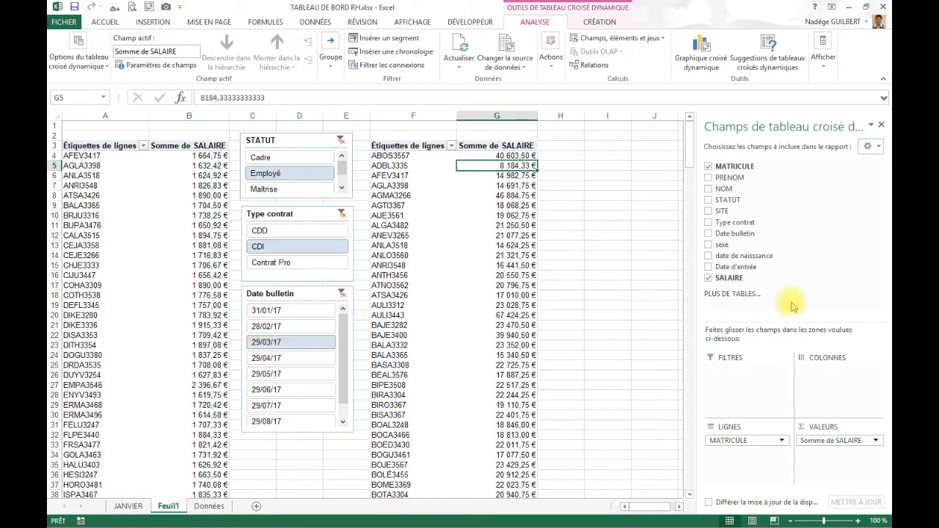
left_click_drag(723, 200, 738, 378)
left_click_drag(731, 226, 734, 389)
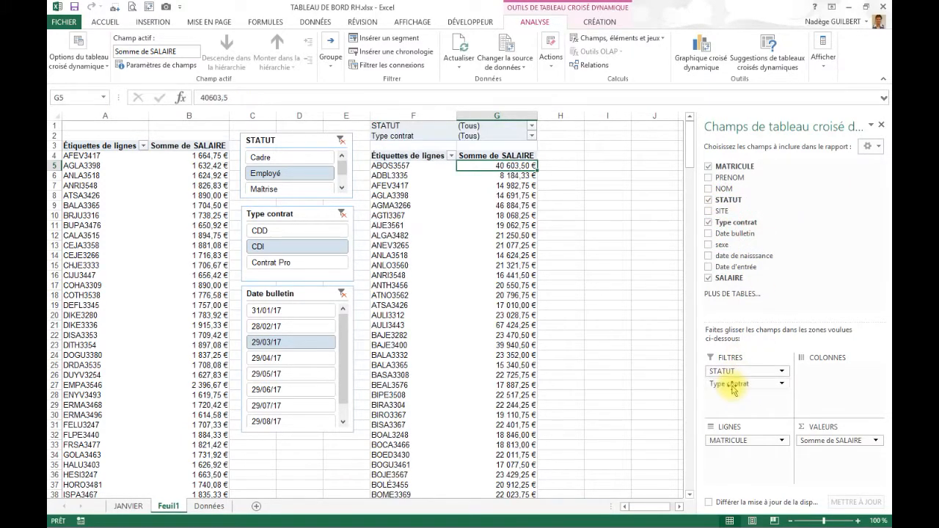
left_click_drag(738, 234, 754, 400)
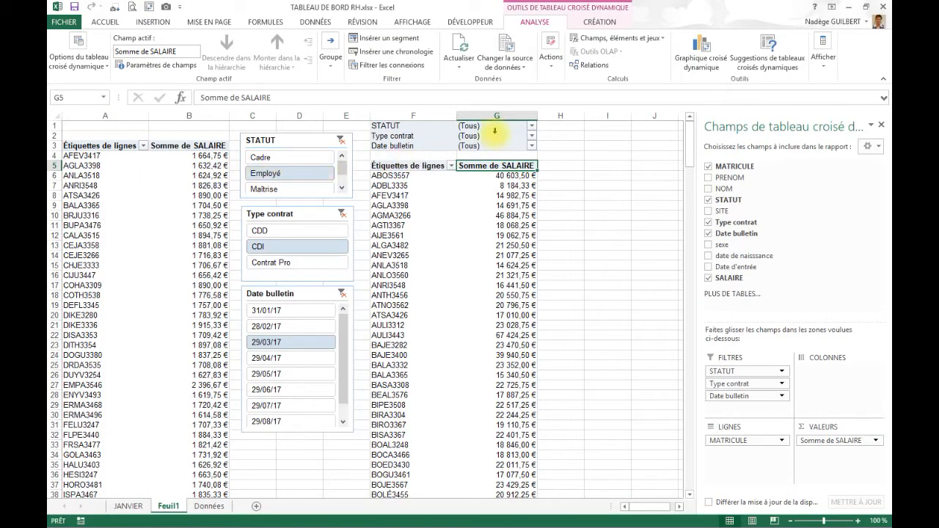
- Set the second pivot table's report filters to Employé for STATUT, CDI for Type contrat and 29/03/17 for Date bulletin
left_click(532, 126)
left_click(424, 171)
left_click(461, 274)
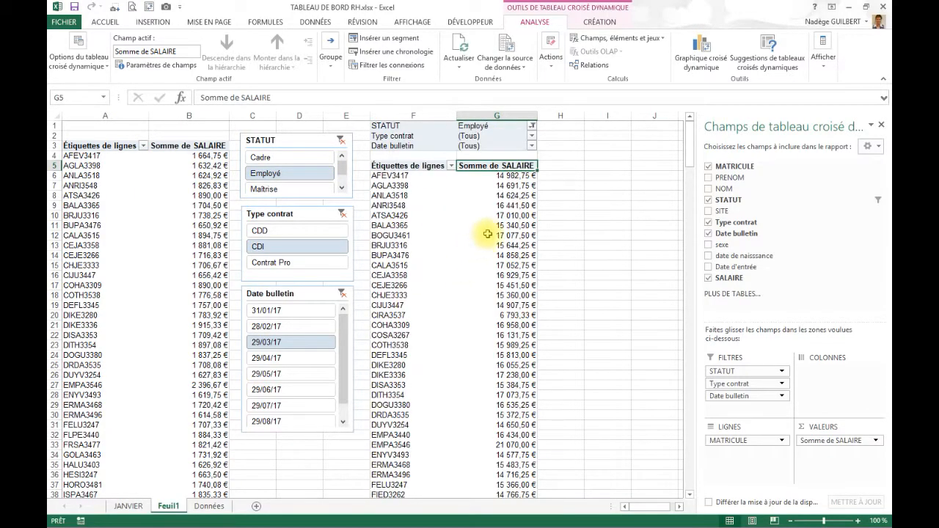
left_click(532, 135)
left_click(418, 181)
left_click(460, 286)
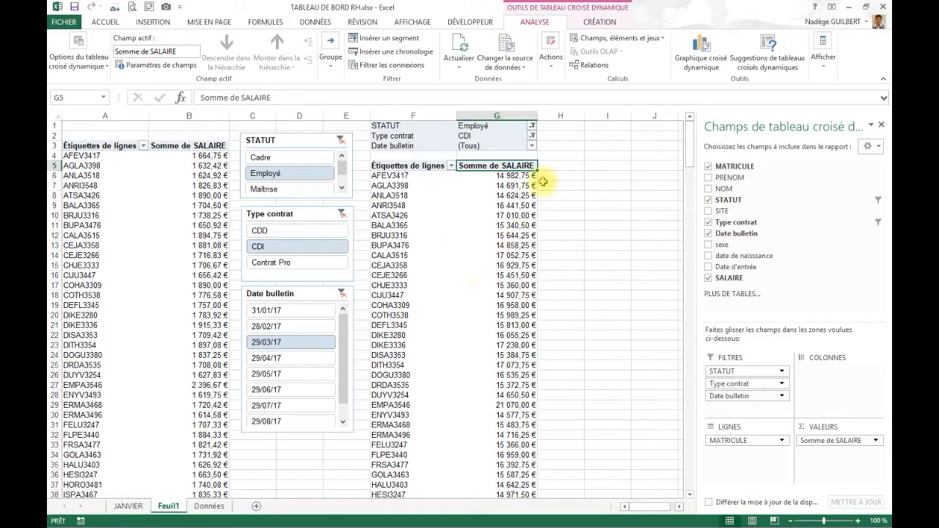
left_click(532, 145)
left_click(430, 201)
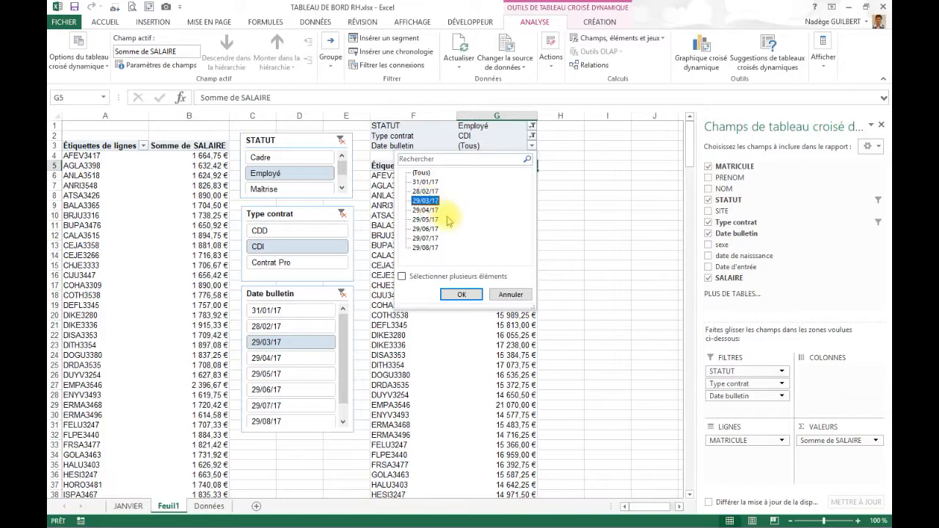
left_click(461, 293)
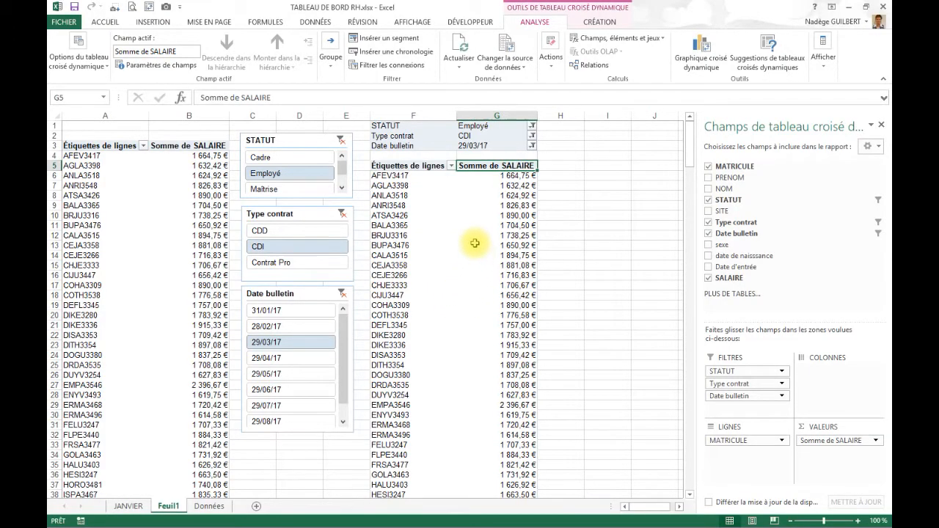
- Compare the rows and grand totals of the two pivot tables on Feuil1
scroll(475, 242, "down", 5)
scroll(475, 243, "down", 10)
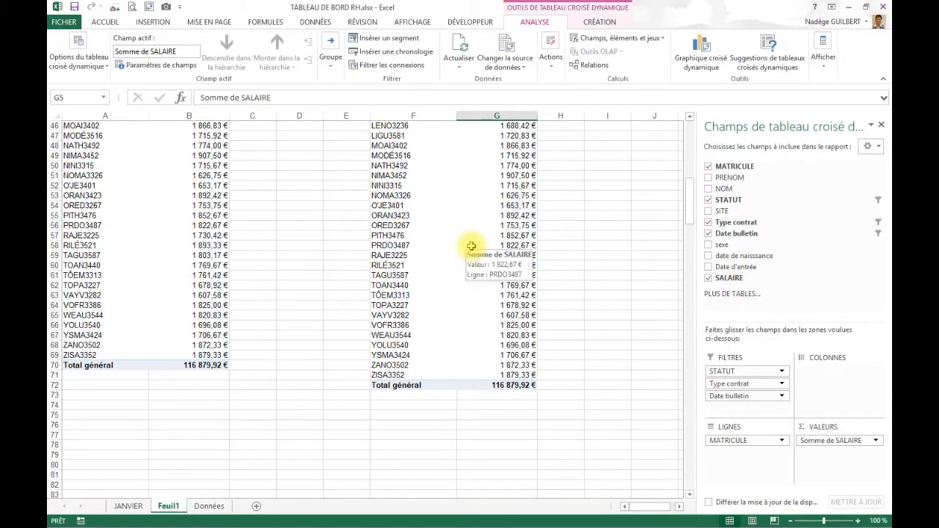
scroll(470, 249, "up", 11)
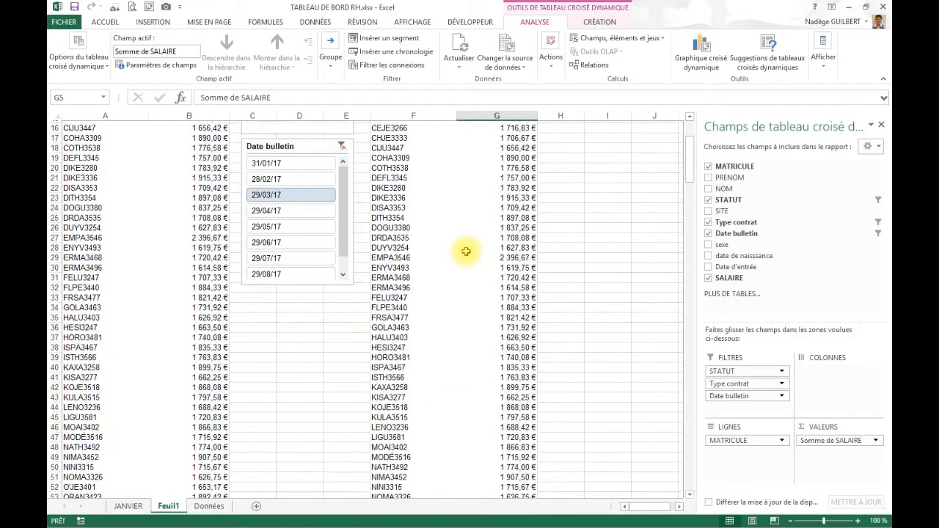
scroll(463, 254, "down", 12)
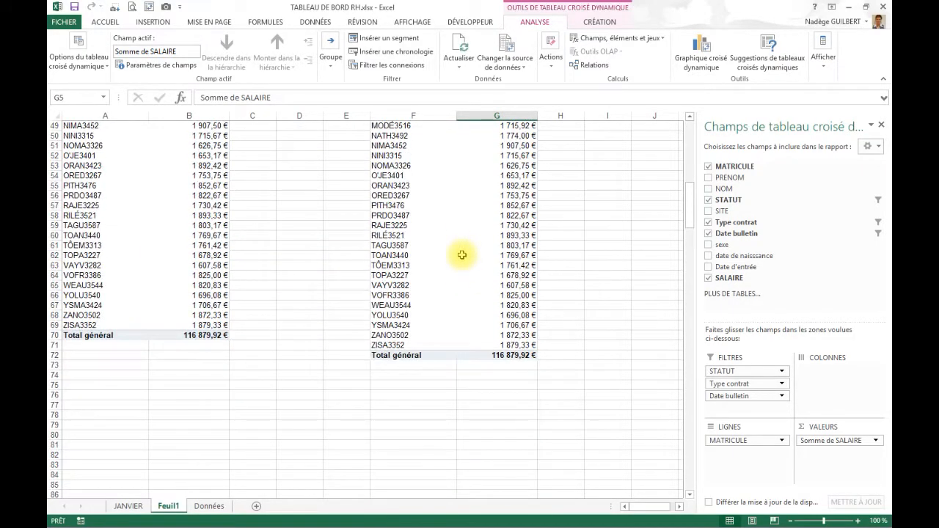
scroll(462, 253, "up", 16)
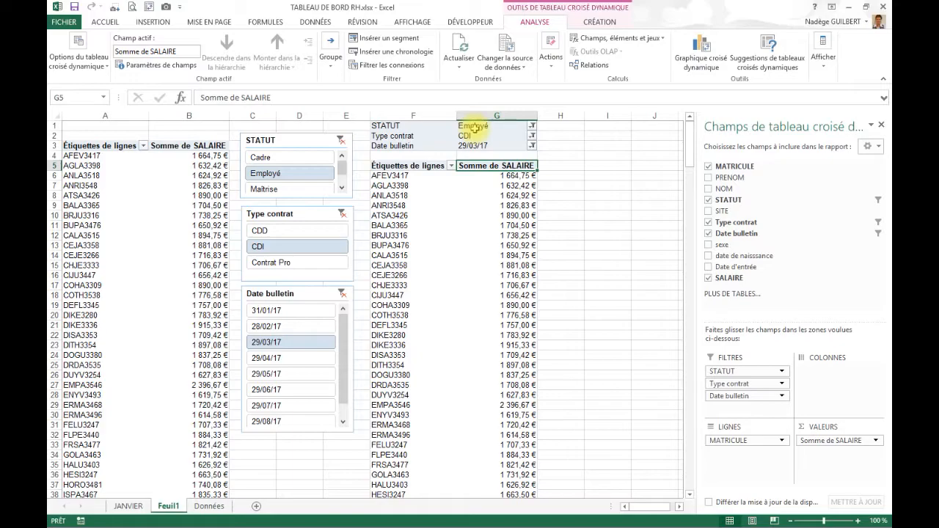
- Allow multiple selection in the second pivot table's Type contrat filter, keeping only CDI selected
left_click(530, 136)
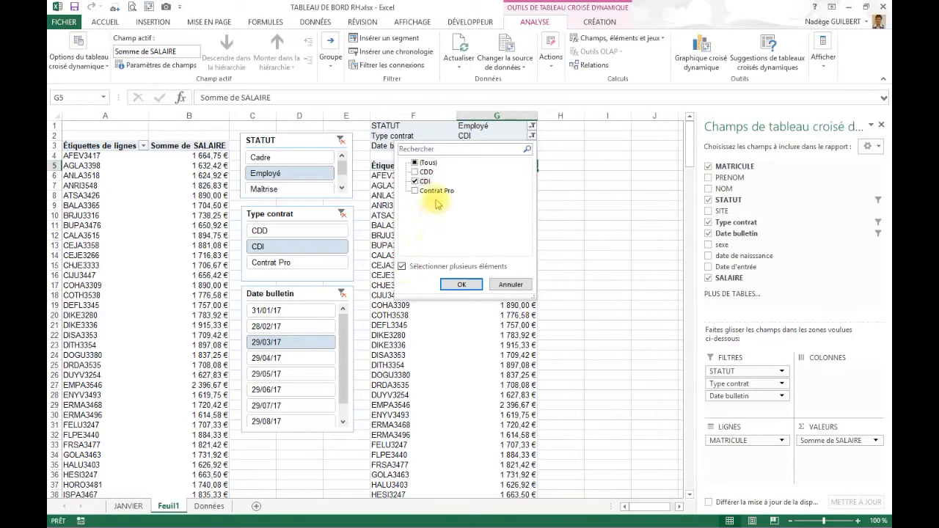
left_click(457, 286)
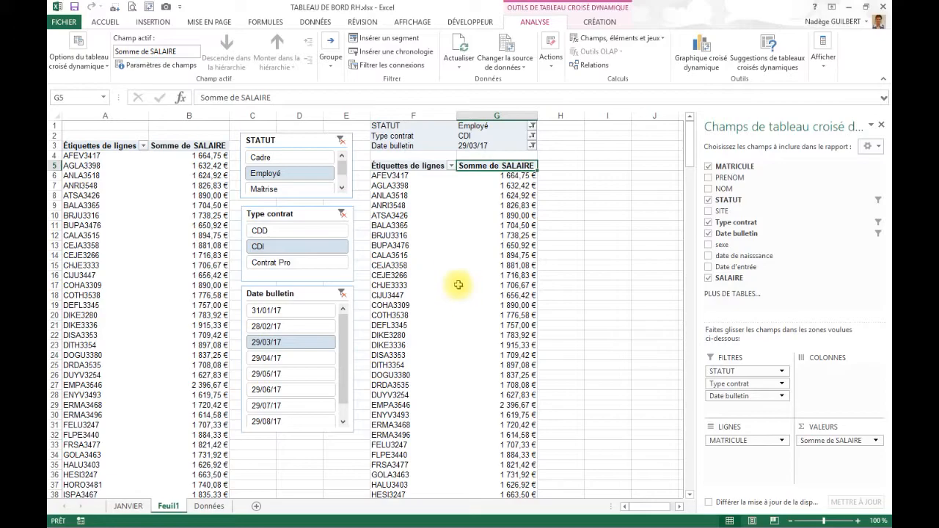
- Set the second pivot table's Type contrat report filter to include both CDD and CDI
left_click(478, 136)
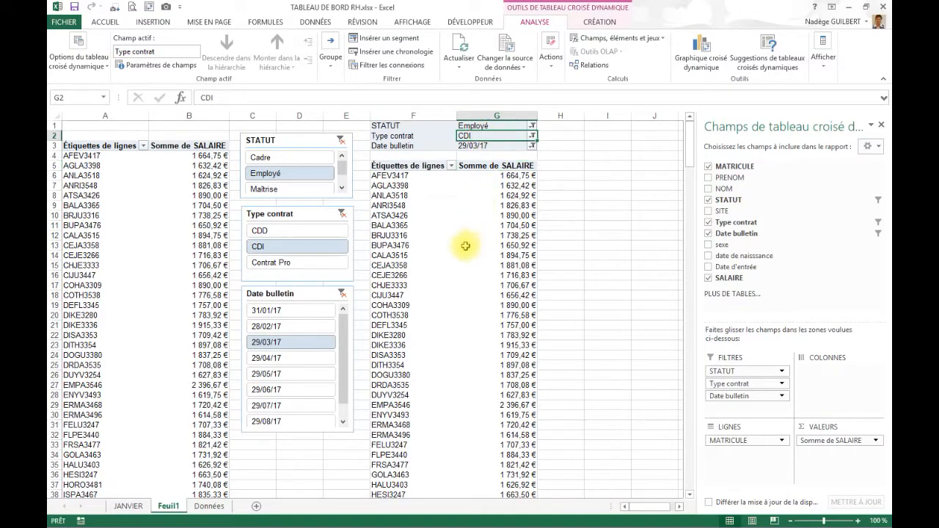
left_click(533, 137)
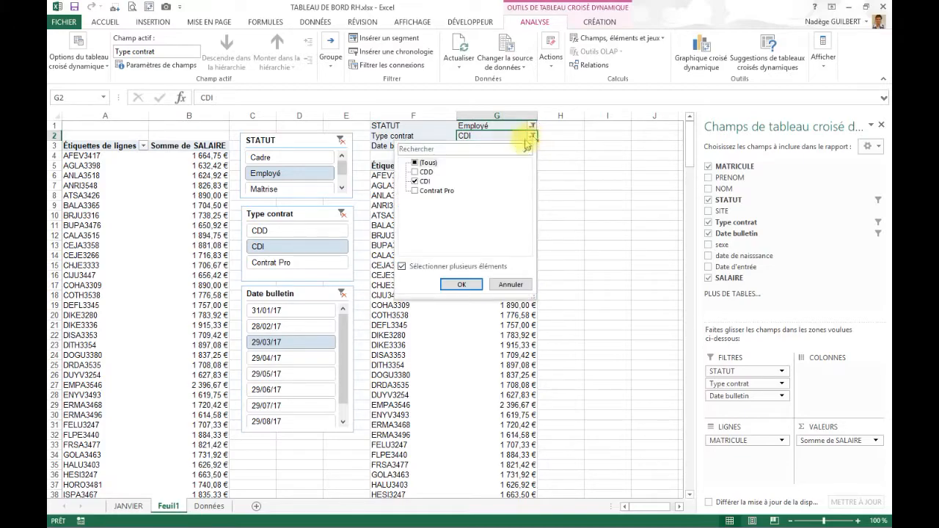
left_click(454, 285)
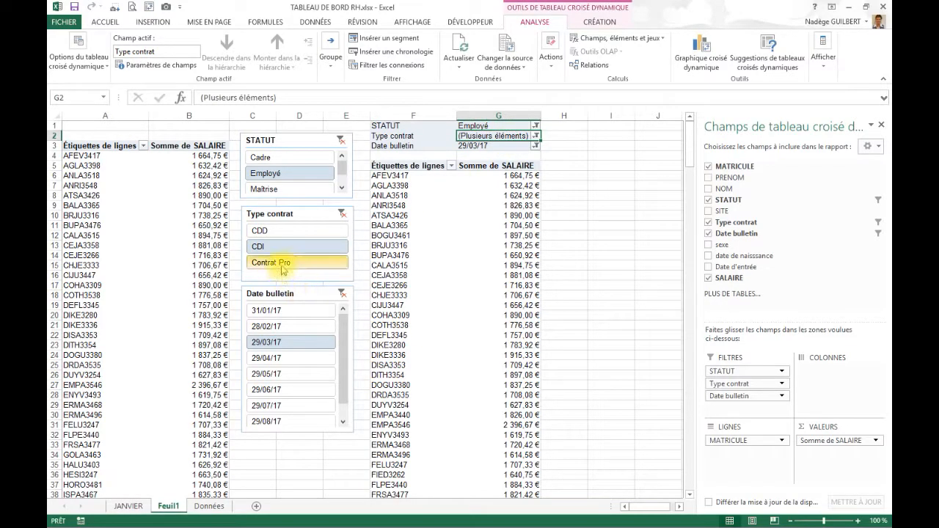
- Filter the first pivot table to both CDD and CDI with the Type contrat slicer
left_click(270, 232)
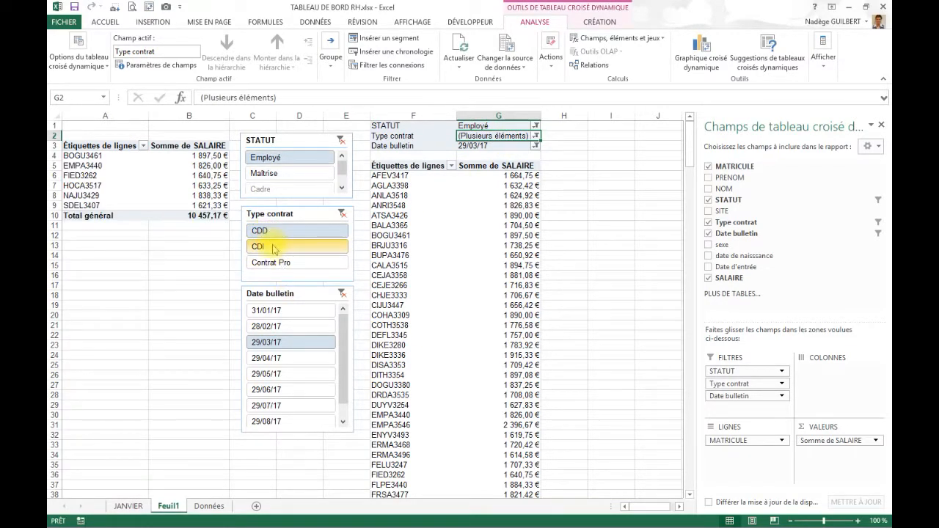
left_click(270, 247, "ctrl")
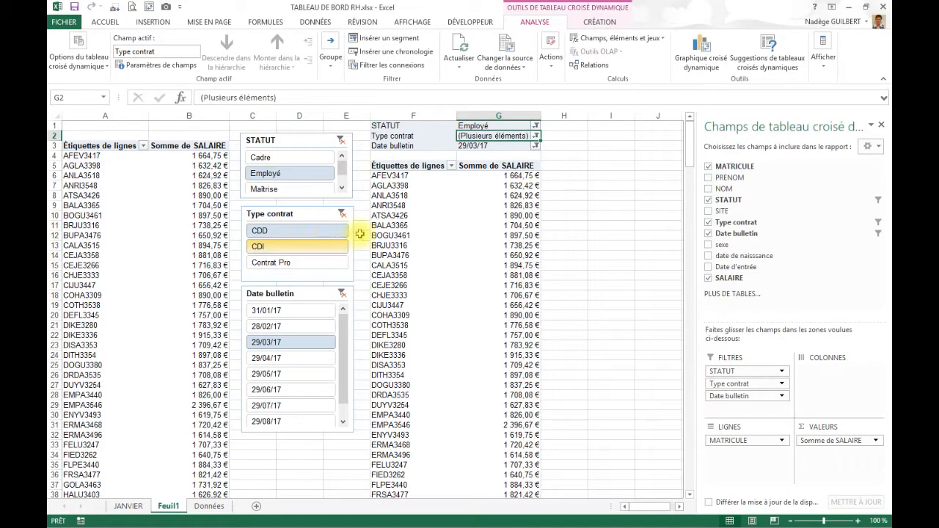
left_click(569, 187)
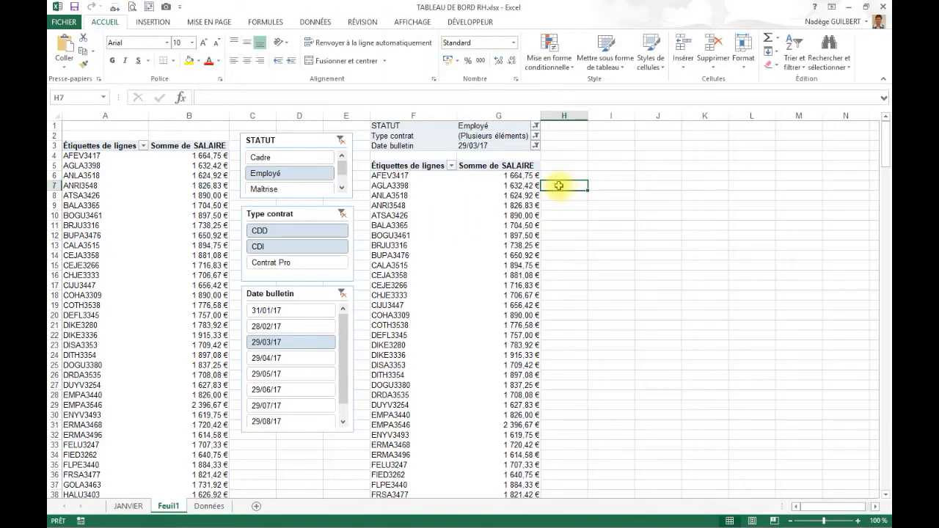
left_click(406, 145)
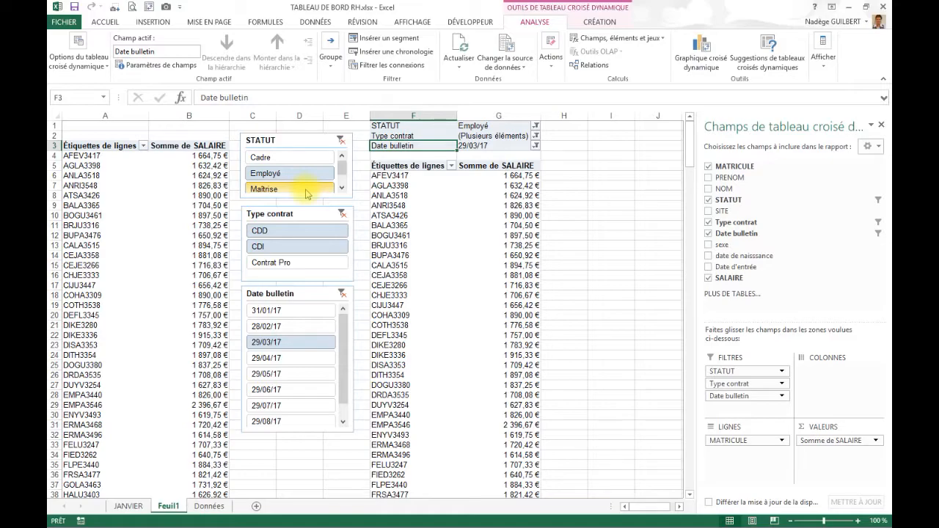
key("alt+Tab")
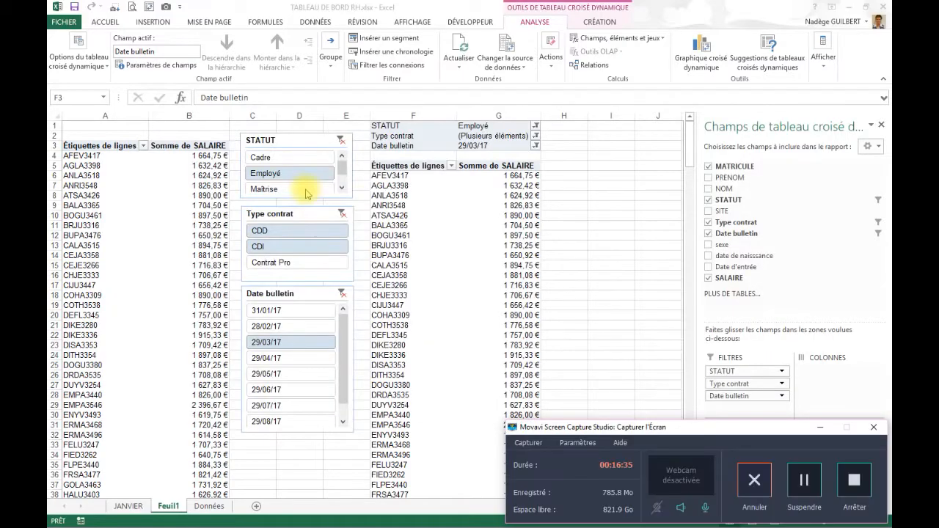
left_click(855, 482)
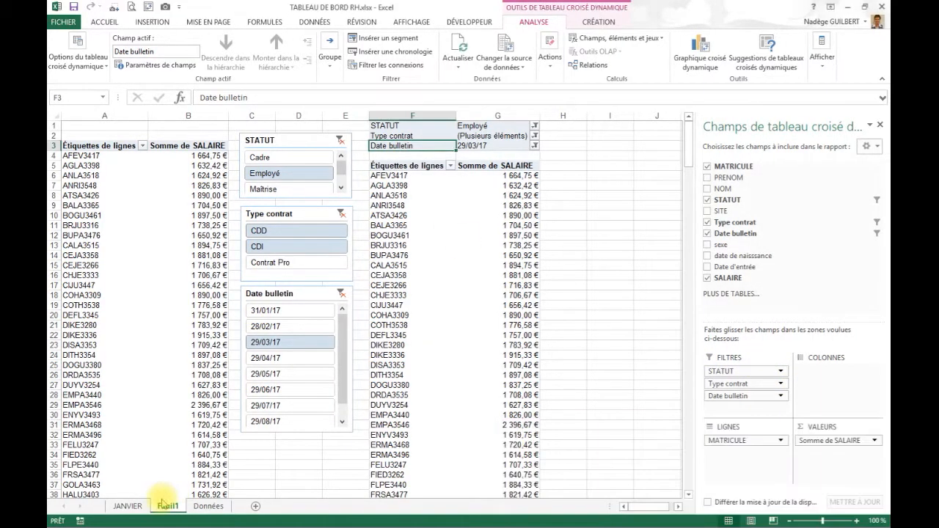
- Hide the pivot field list on the JANVIER sheet and examine the average salary, contract, remuneration and Masse salariale tables
left_click(129, 507)
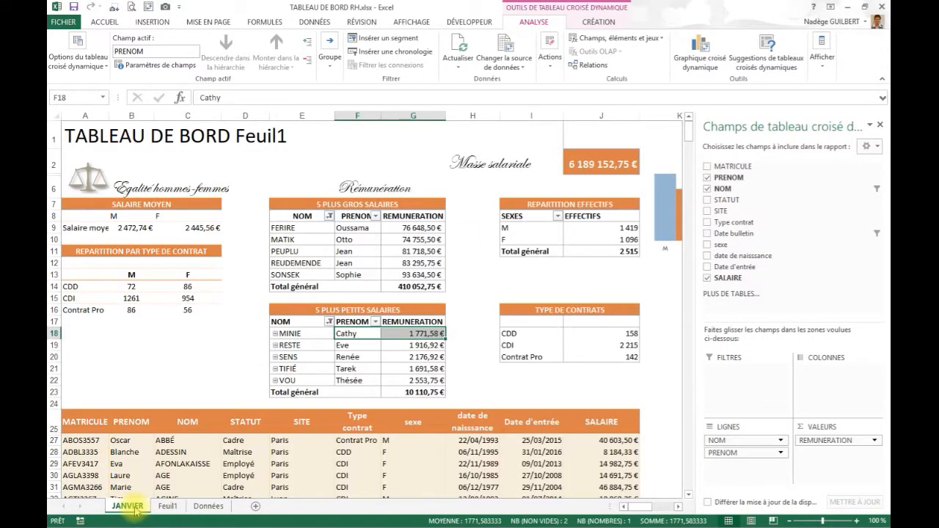
left_click(880, 124)
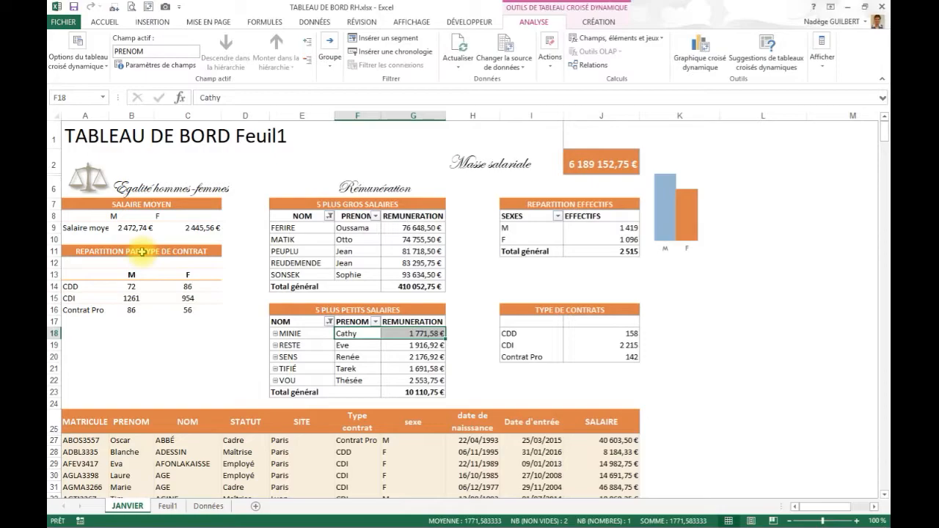
left_click(139, 218)
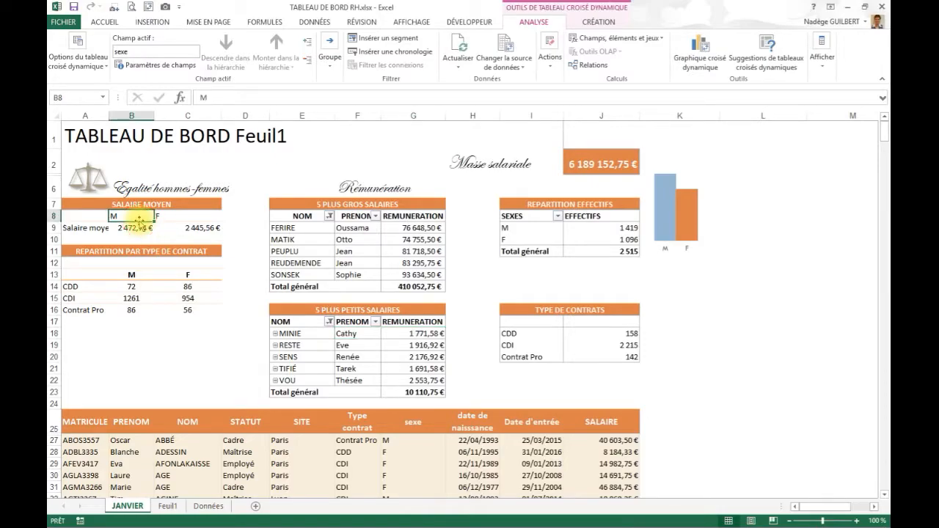
left_click(129, 298)
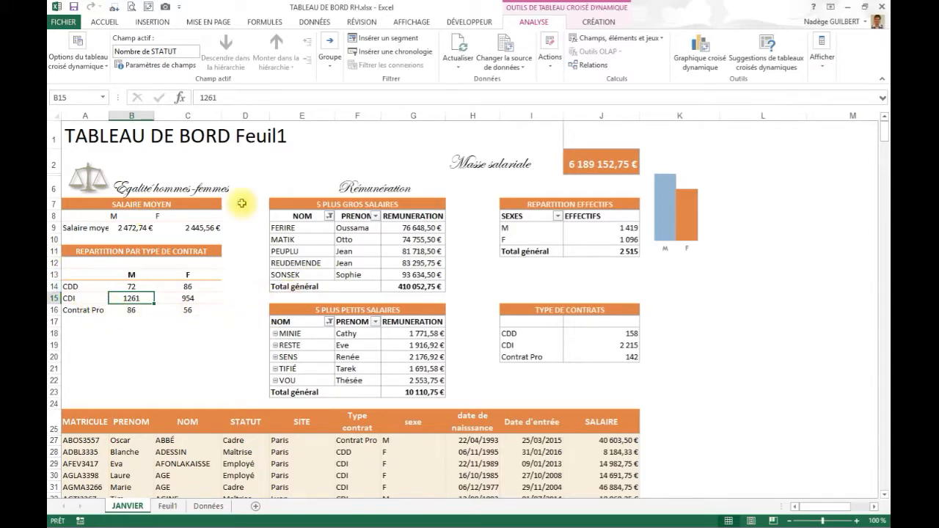
left_click(337, 251)
left_click(396, 251)
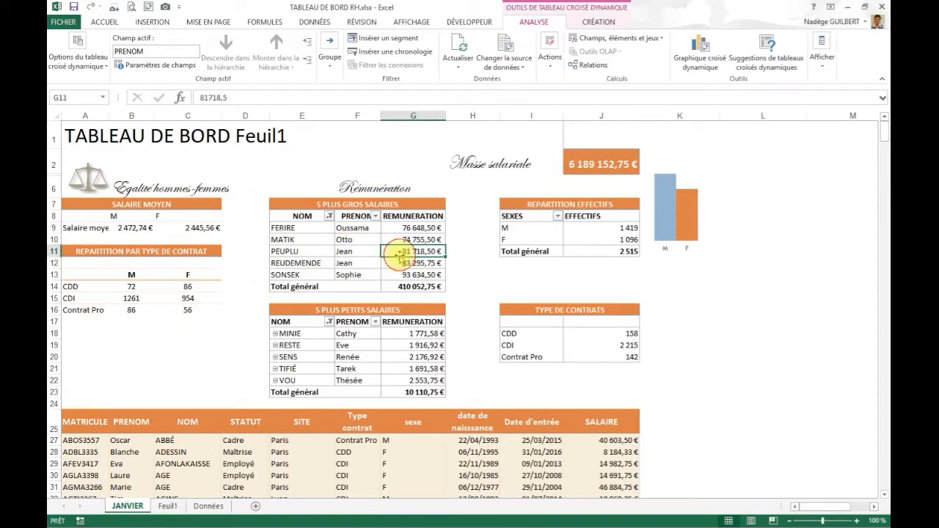
left_click(367, 342)
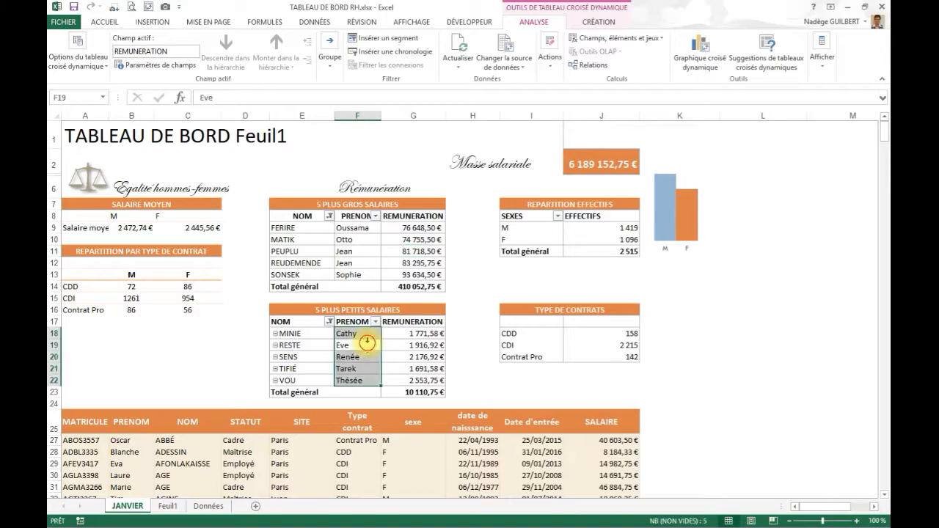
left_click(591, 158)
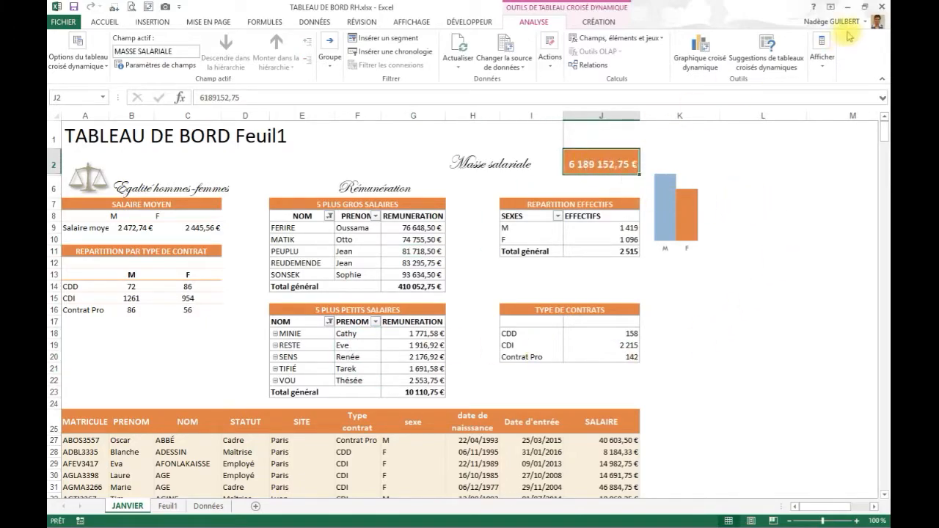
- Redisplay the pivot field list to inspect the fields behind Masse salariale and REPARTITION EFFECTIFS, and hide it again
left_click(825, 45)
left_click(807, 103)
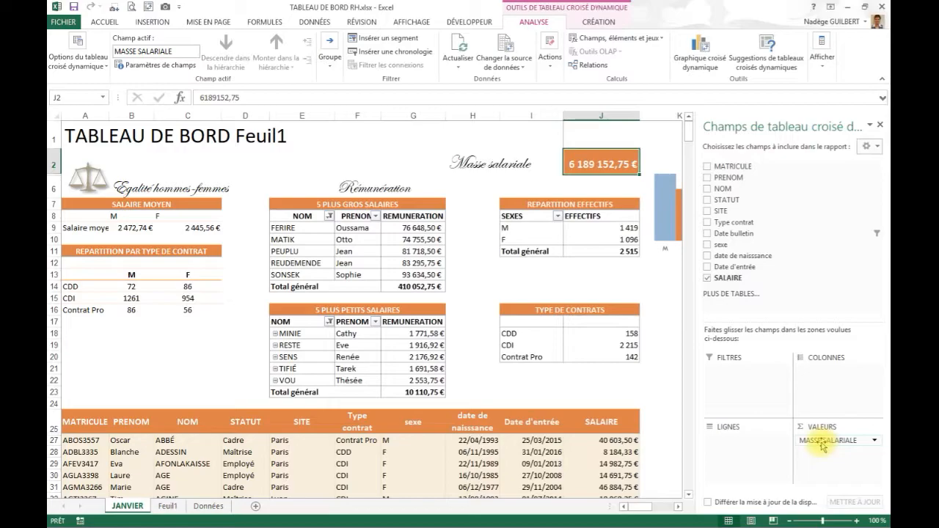
left_click(593, 239)
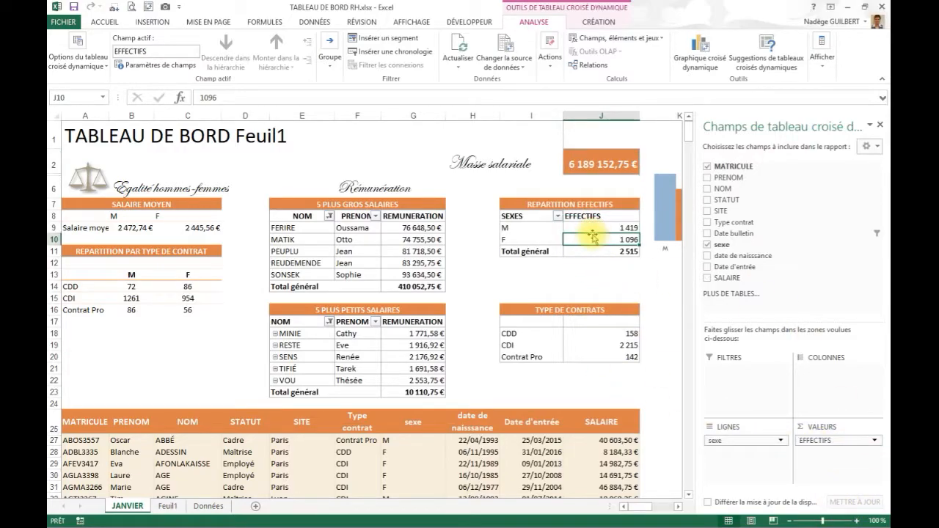
left_click(880, 125)
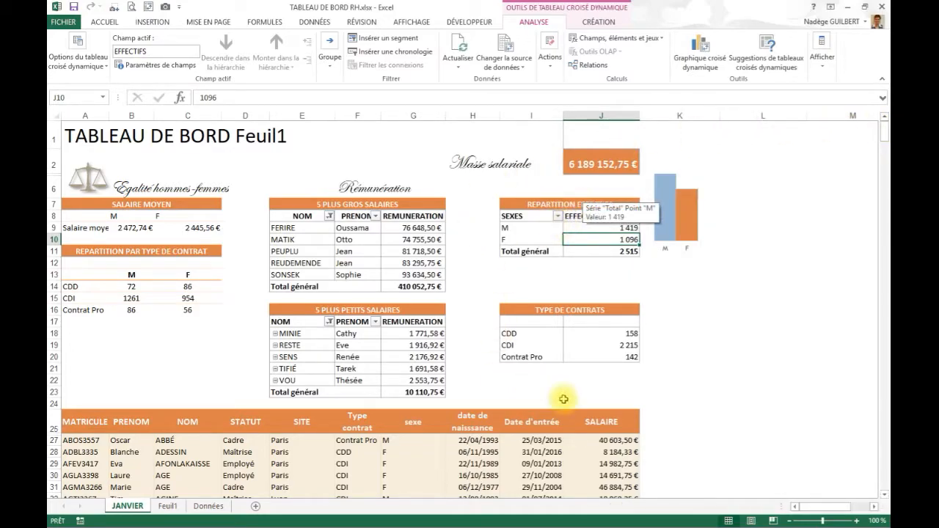
- Examine the TYPE DE CONTRATS table and the detailed employee list below the dashboard tables
left_click(536, 345)
left_click(227, 452)
scroll(224, 455, "down", 3)
left_click(382, 375)
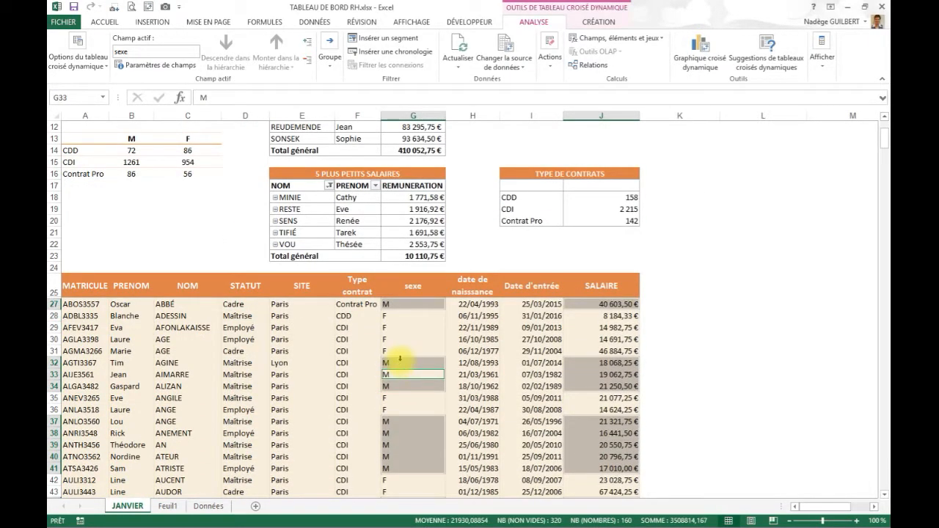
scroll(397, 364, "up", 4)
scroll(397, 364, "down", 4)
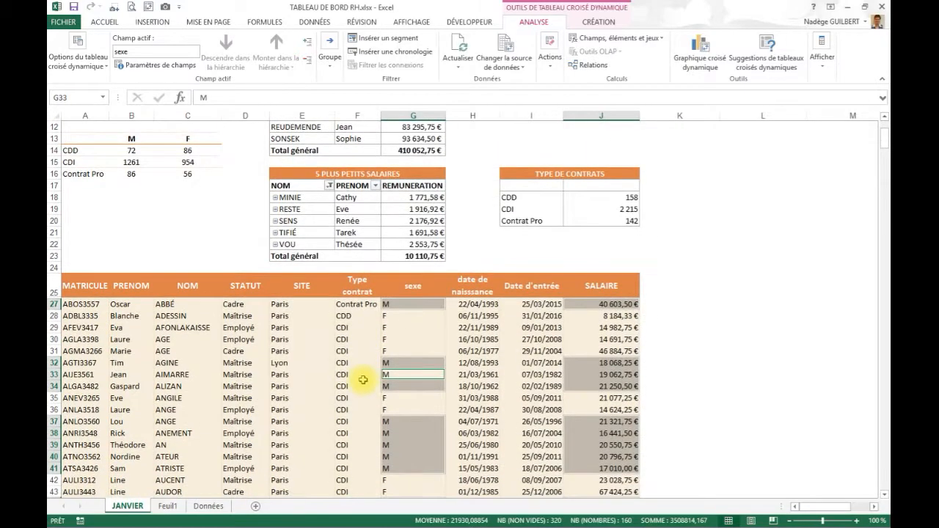
scroll(360, 380, "up", 2)
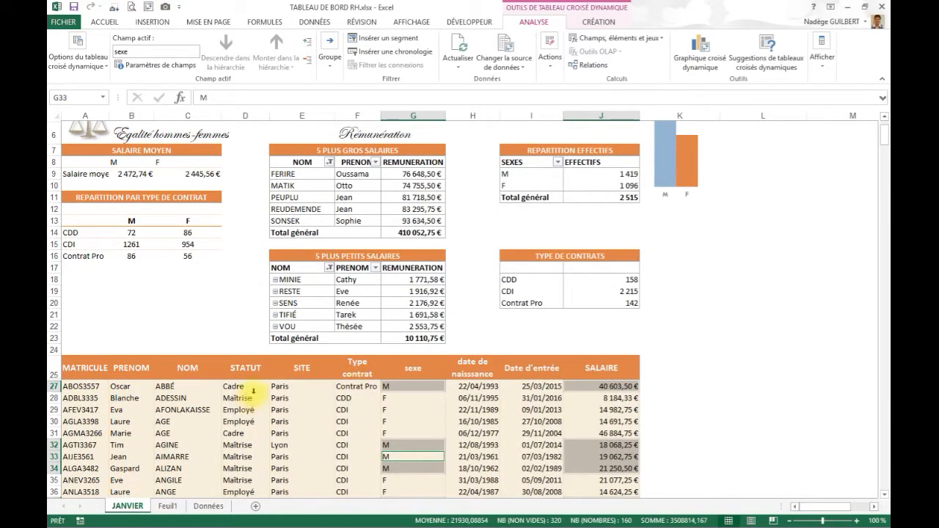
scroll(321, 402, "up", 2)
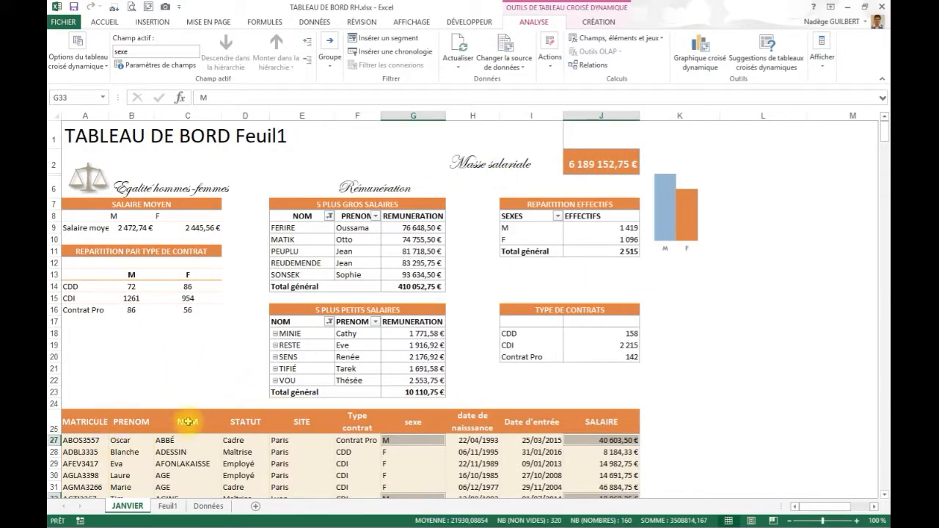
- Compare the dashboard's Masse salariale figure with the total of the SALAIRE column on the Données sheet
left_click(603, 163)
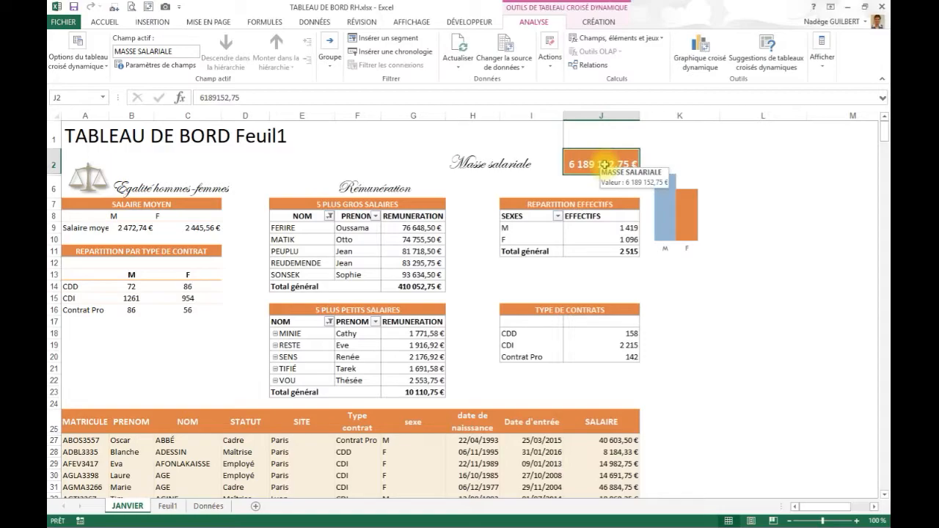
left_click(208, 506)
scroll(587, 367, "down", 3)
left_click(676, 405)
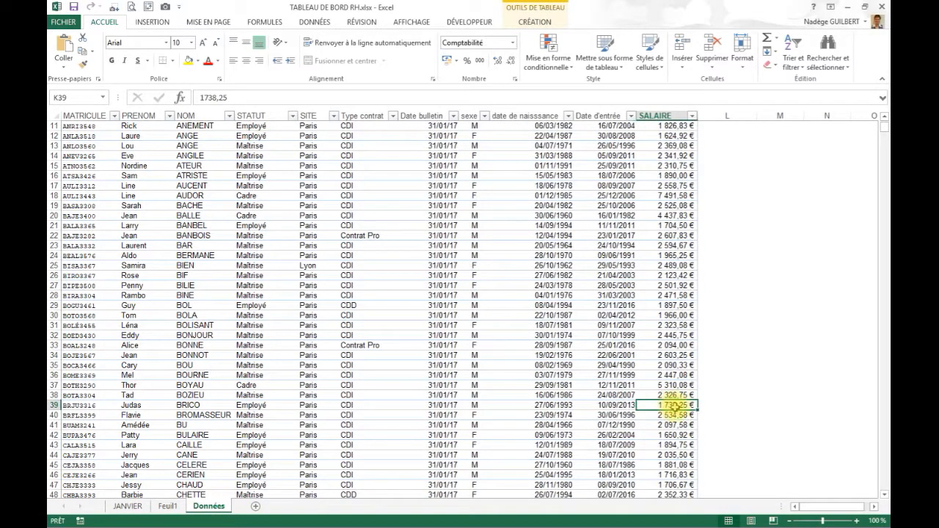
key("ctrl+Down")
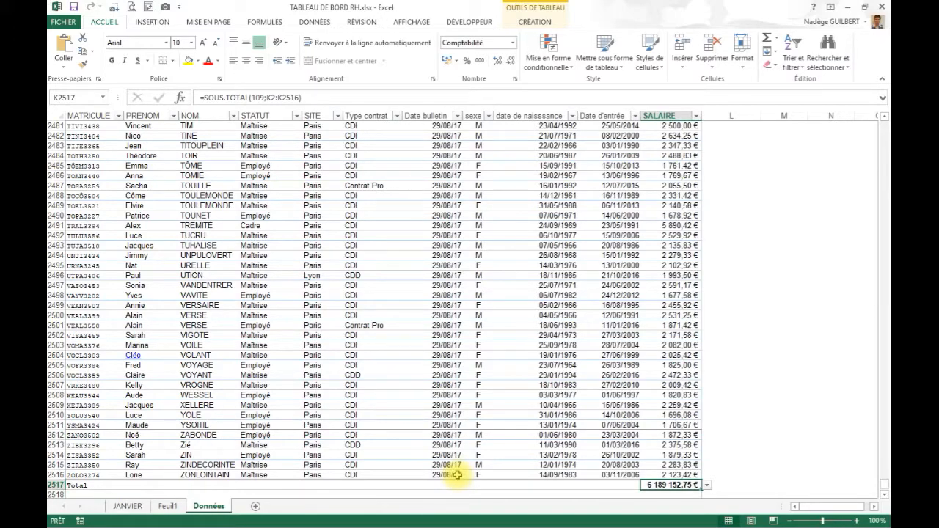
left_click(131, 508)
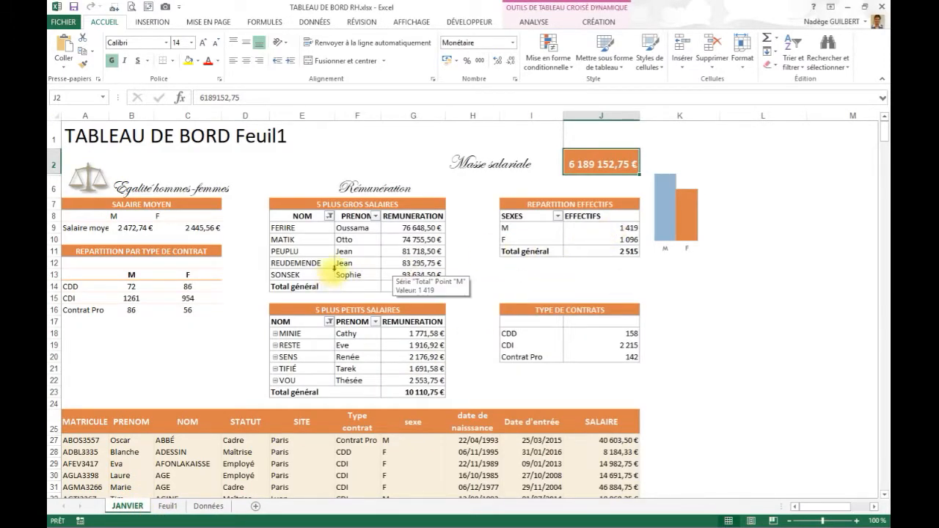
- Examine the remuneration values in the 5 PLUS GROS SALAIRES and 5 PLUS PETITS SALAIRES tables on the JANVIER sheet
left_click(407, 228)
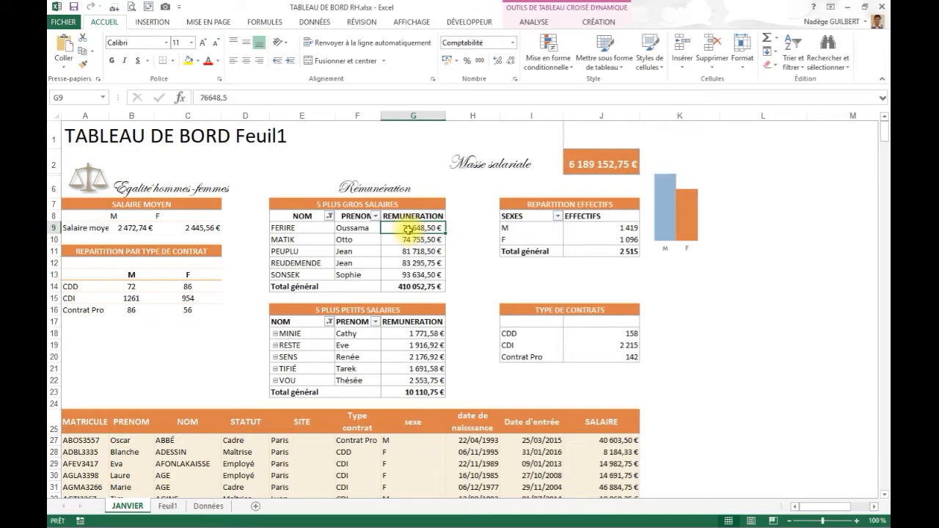
left_click(408, 262)
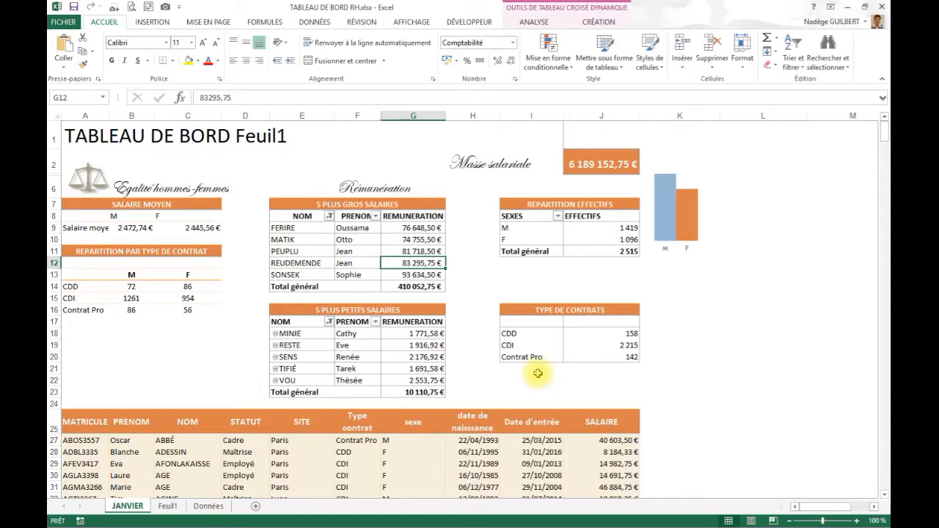
mouse_move(415, 367)
left_click(413, 345)
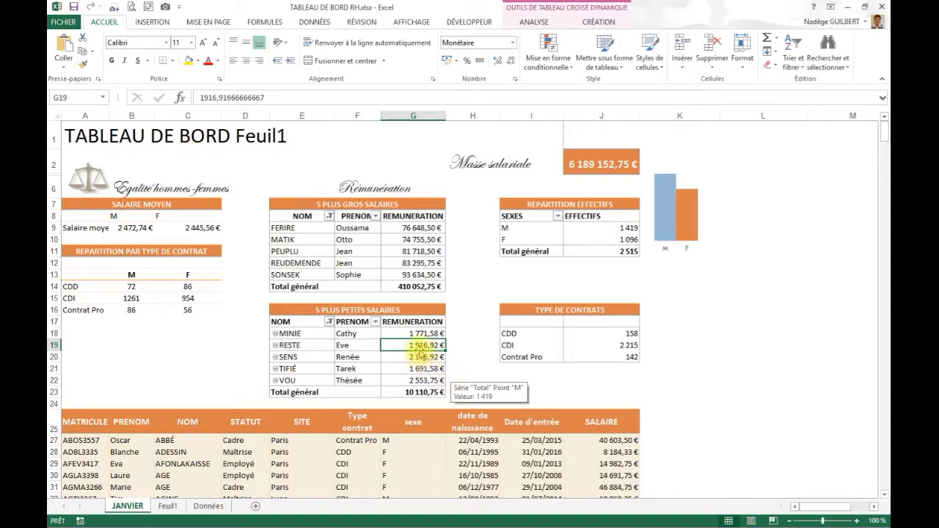
mouse_move(416, 345)
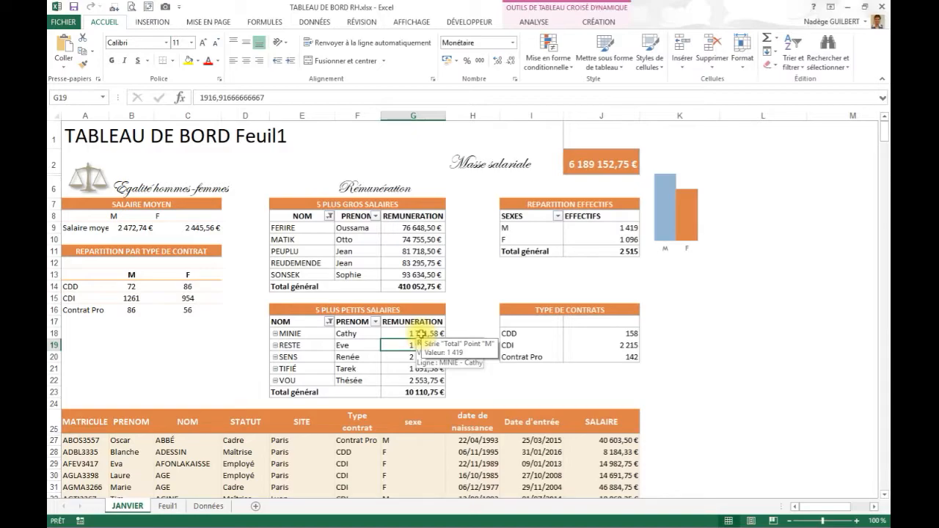
left_click(383, 252)
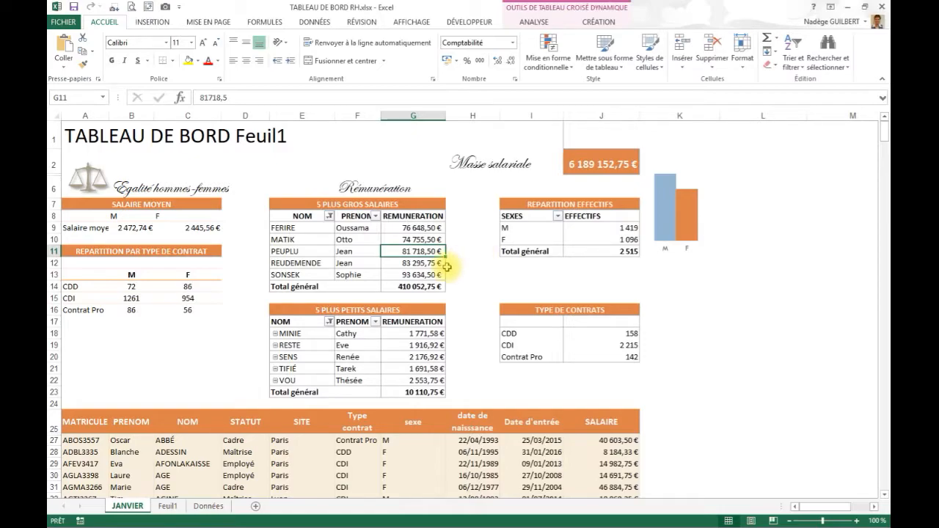
left_click(358, 252)
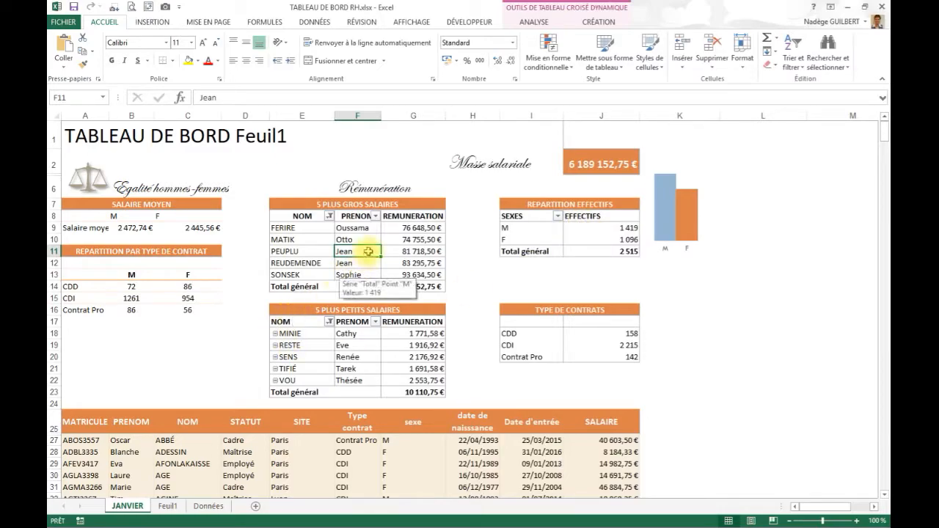
- Insert a Date bulletin slicer from the TYPE DE CONTRATS pivot table and place it in the empty area below the bar chart
left_click(595, 344)
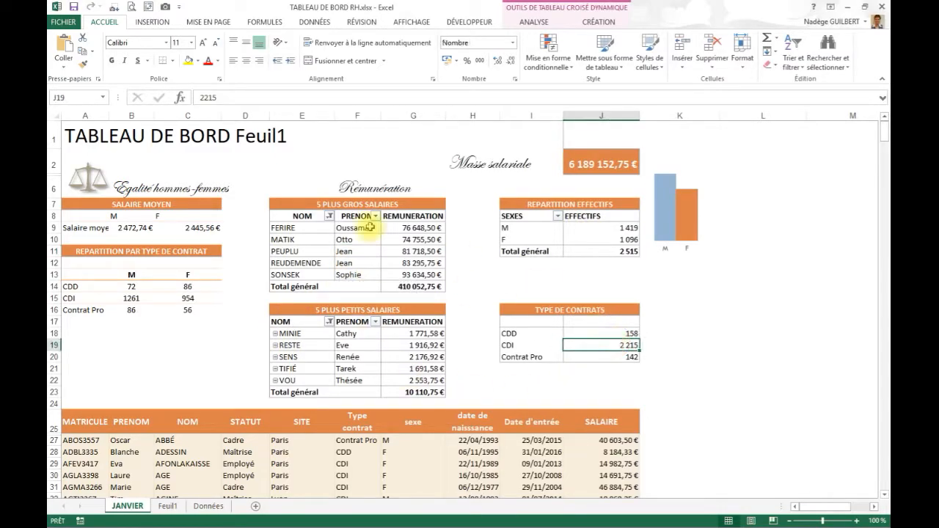
left_click(530, 23)
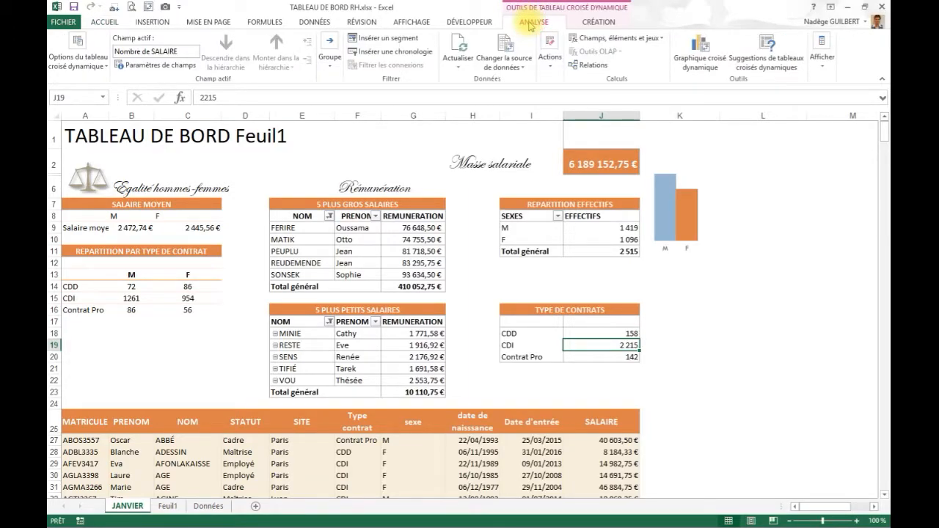
left_click(406, 40)
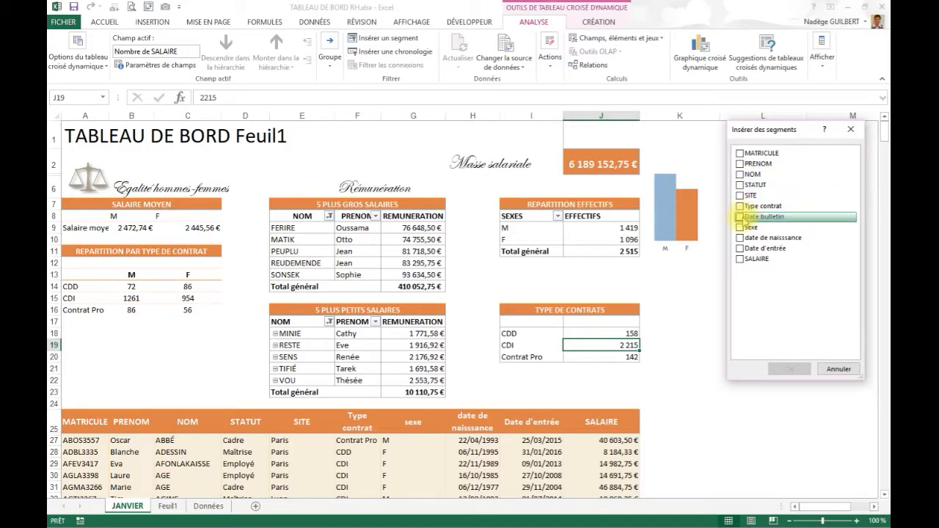
left_click(740, 216)
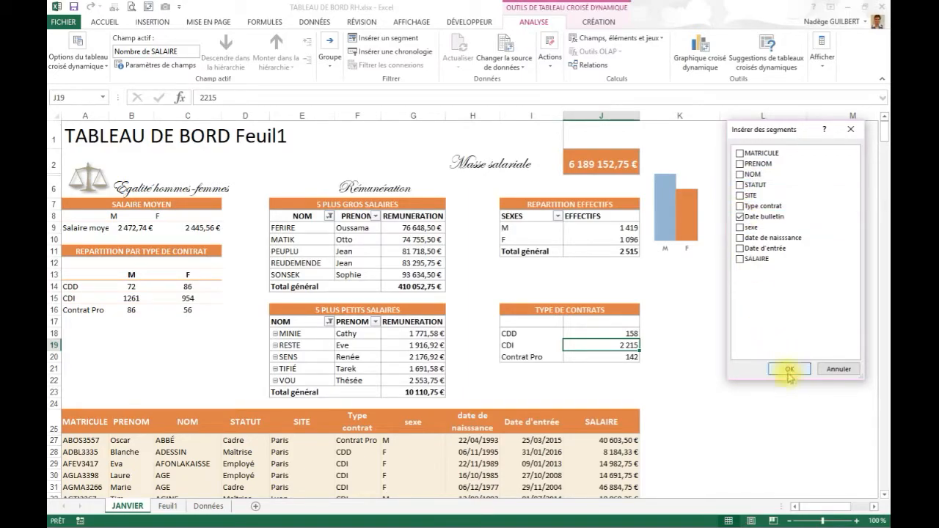
left_click(789, 371)
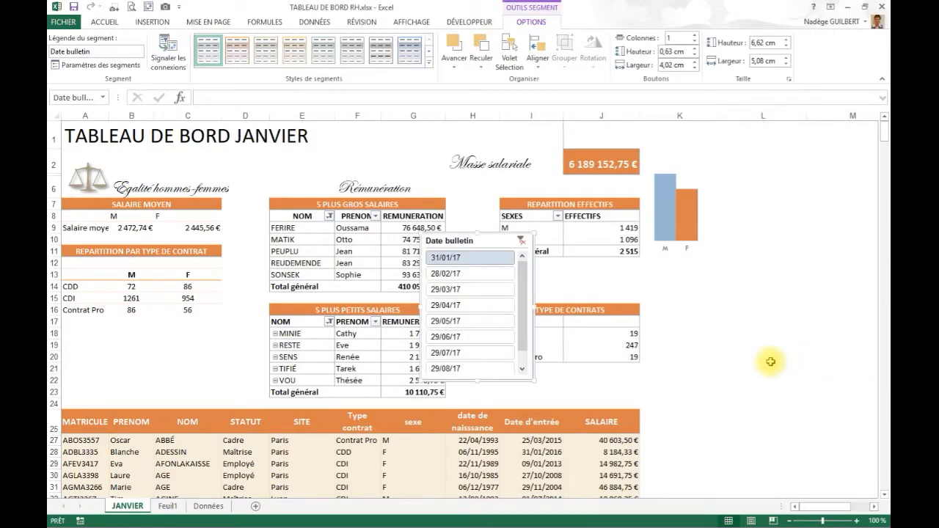
left_click_drag(449, 241, 747, 250)
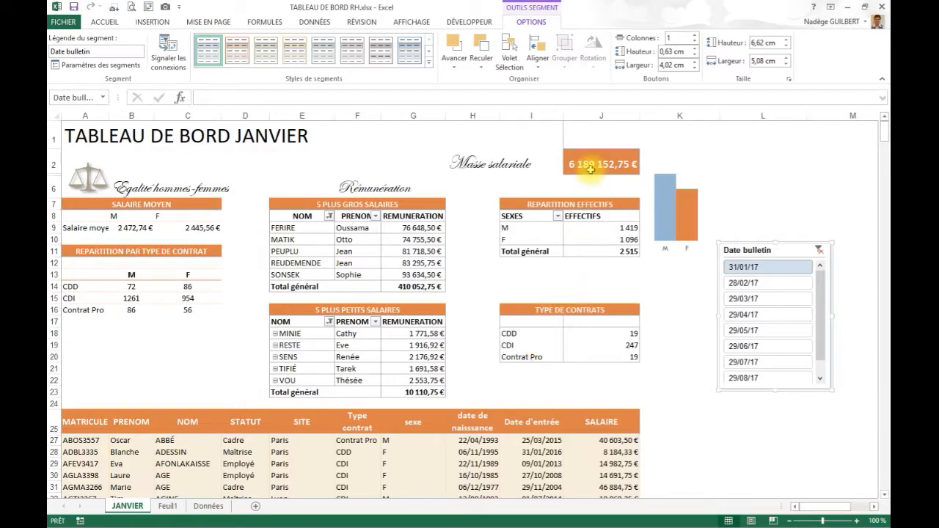
- Connect the Date bulletin slicer to all eight pivot tables on the JANVIER sheet
mouse_move(590, 169)
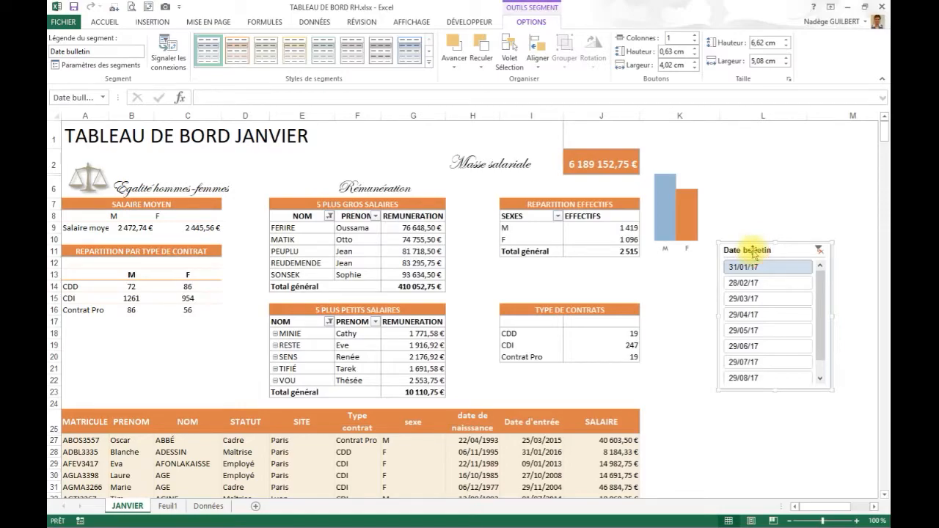
left_click(169, 66)
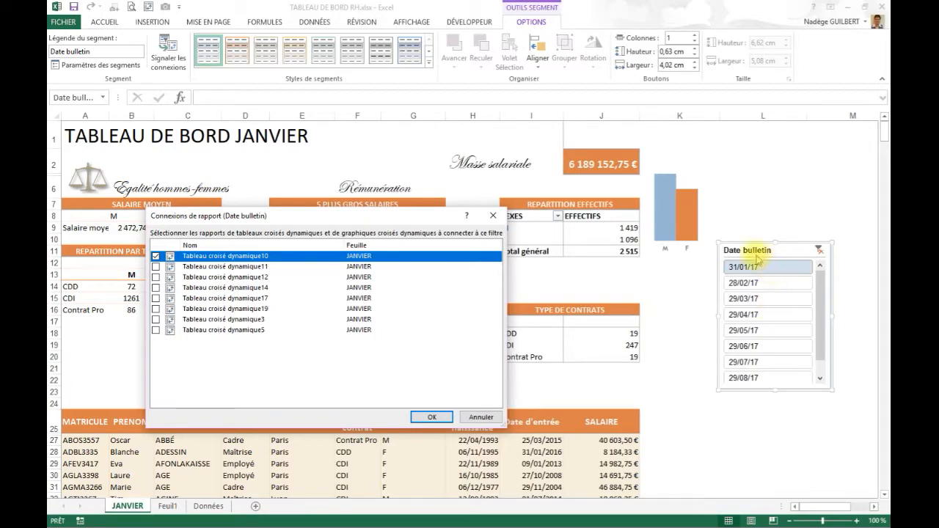
left_click(155, 266)
left_click(156, 278)
left_click(156, 288)
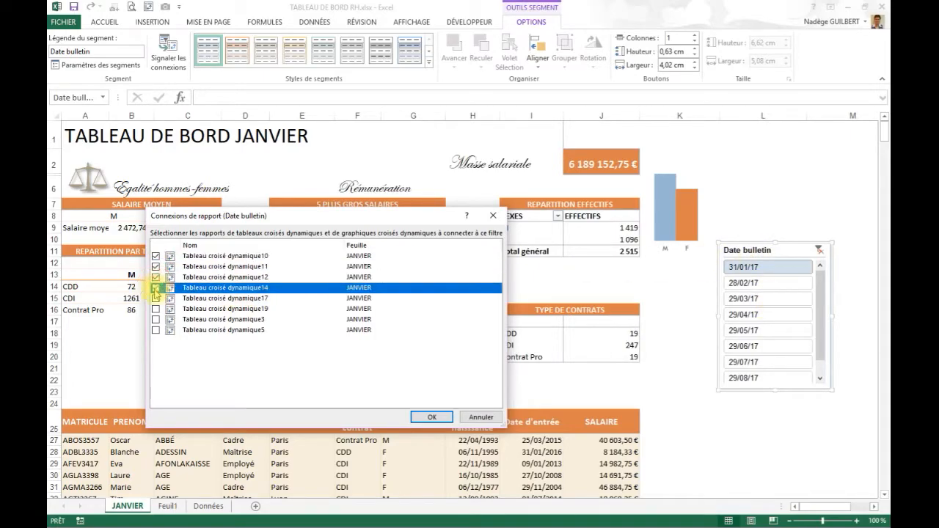
left_click(156, 299)
left_click(156, 309)
left_click(155, 320)
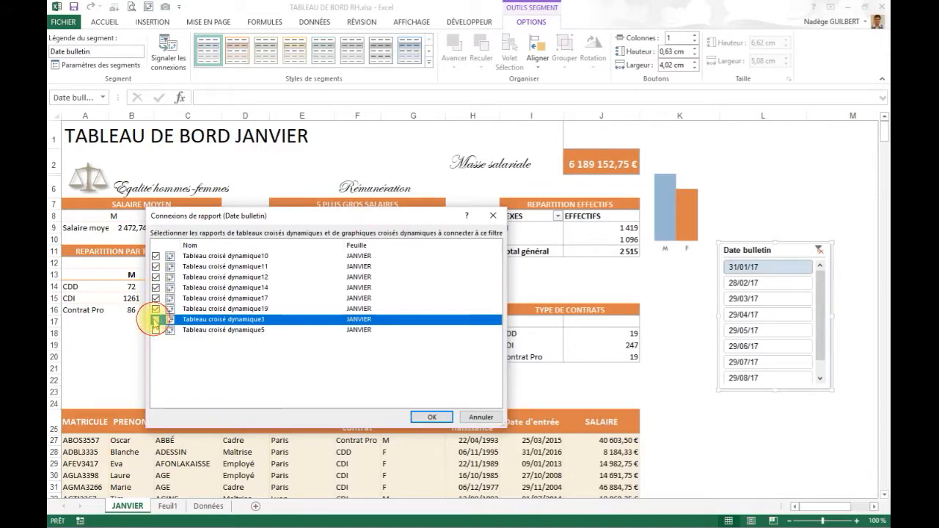
left_click(155, 330)
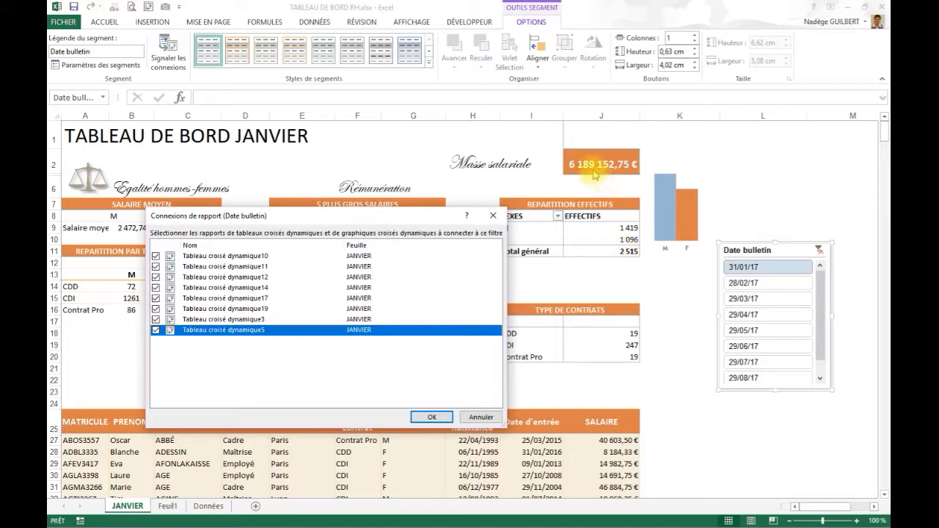
left_click(431, 419)
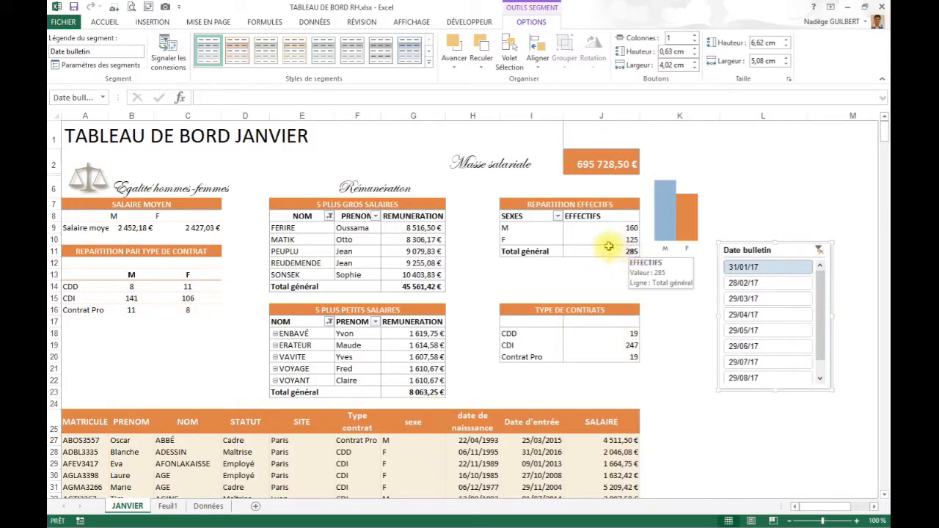
- Compare the Masse salariale figure with the grand total of the SALAIRE column in the employee list below the dashboard
mouse_move(589, 172)
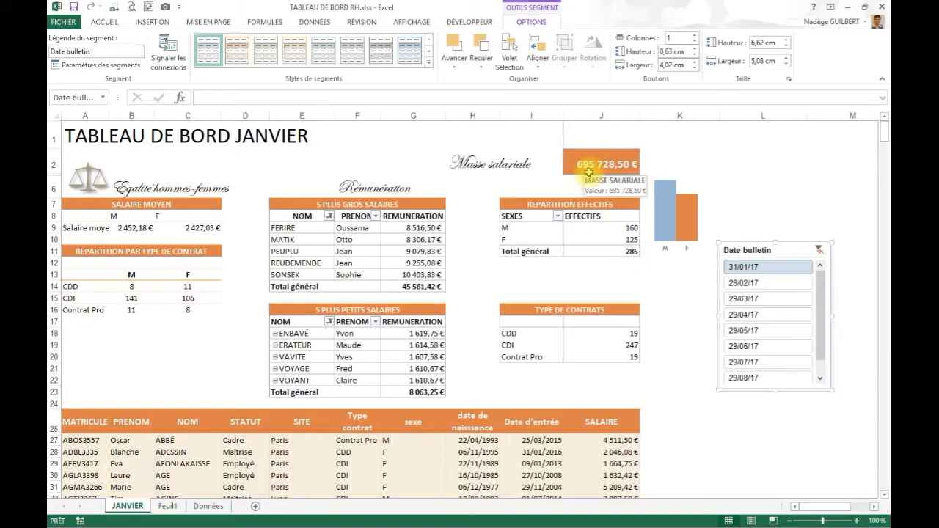
left_click(583, 463)
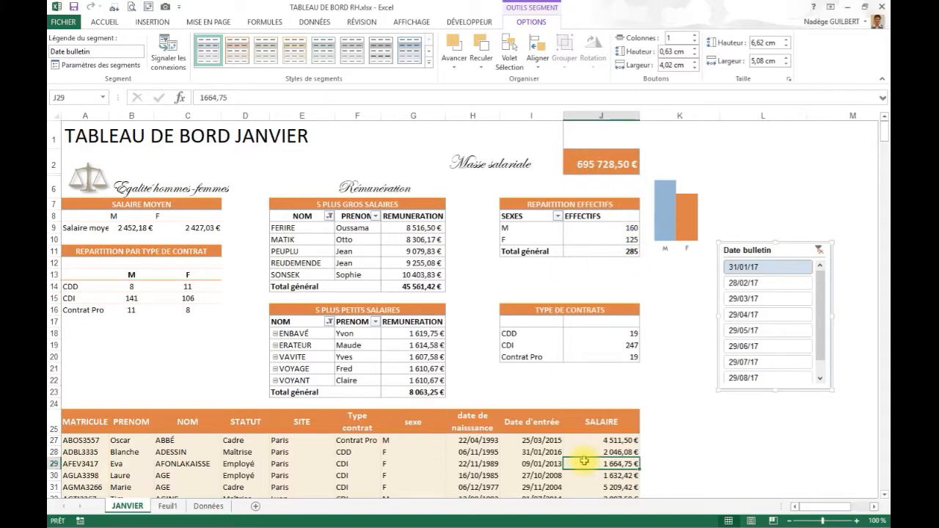
key("ctrl+Down")
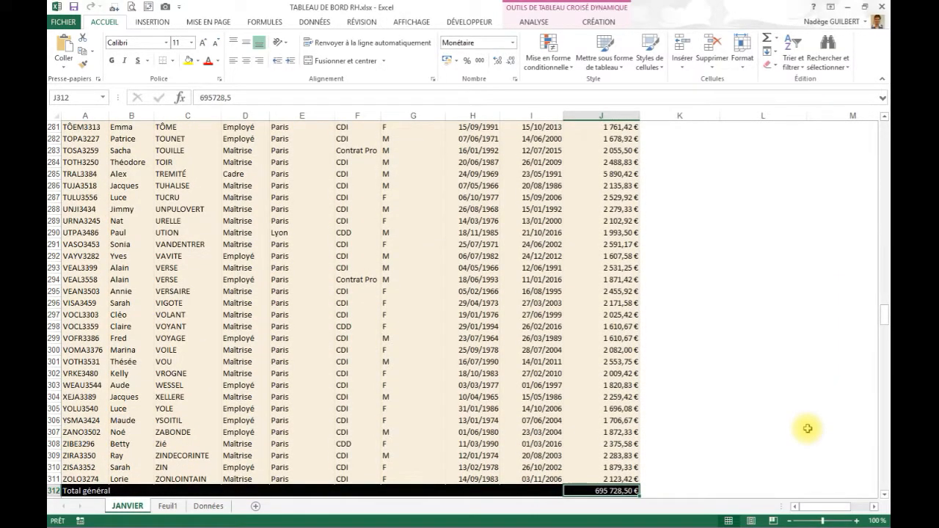
key("ctrl+Up")
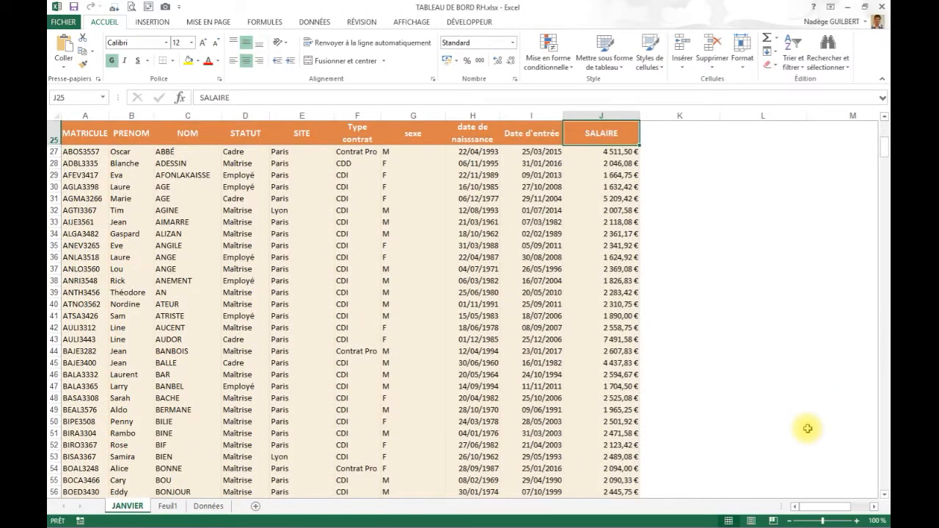
scroll(807, 429, "up", 8)
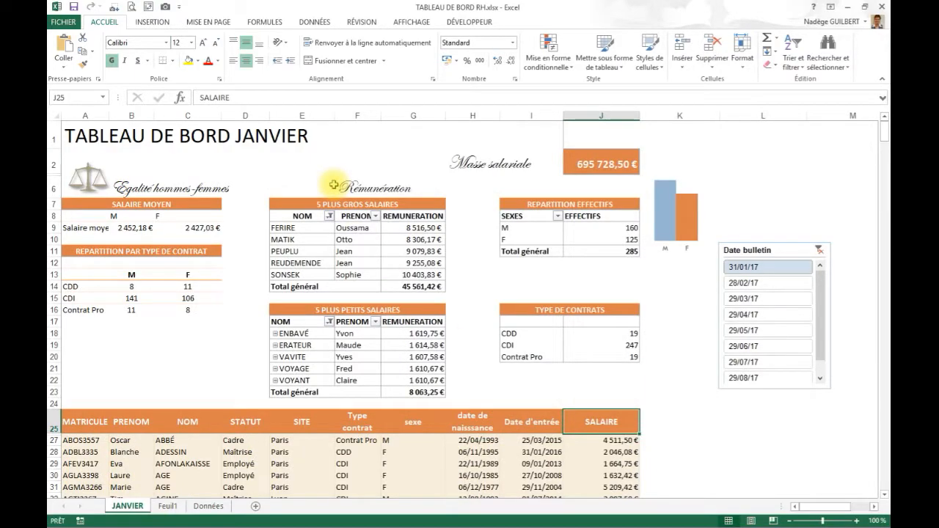
- Test the slicer by filtering the dashboard to 29/06/17, and set it back to 31/01/17
left_click(752, 352)
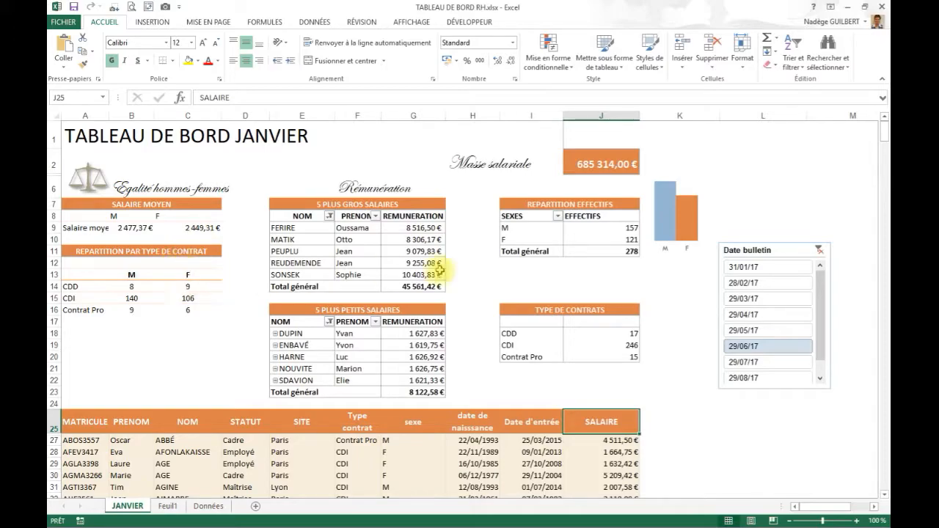
mouse_move(628, 251)
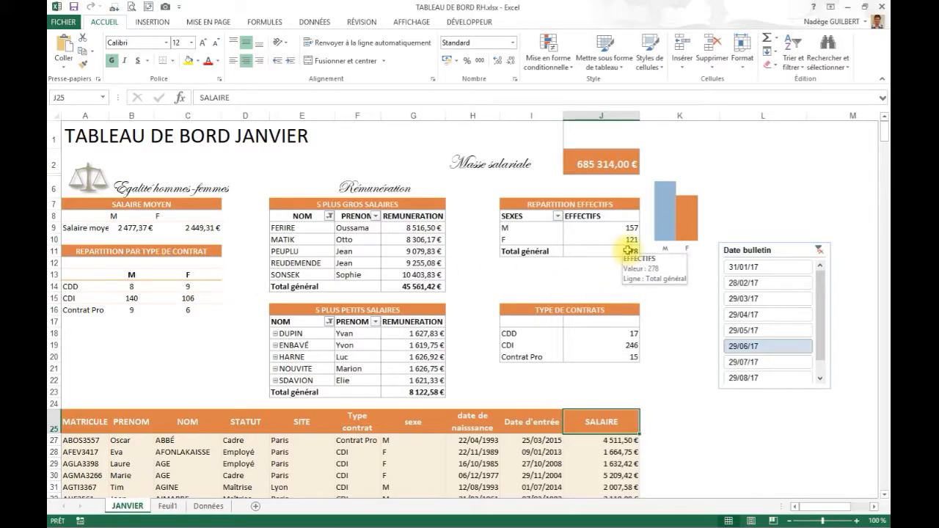
left_click(753, 273)
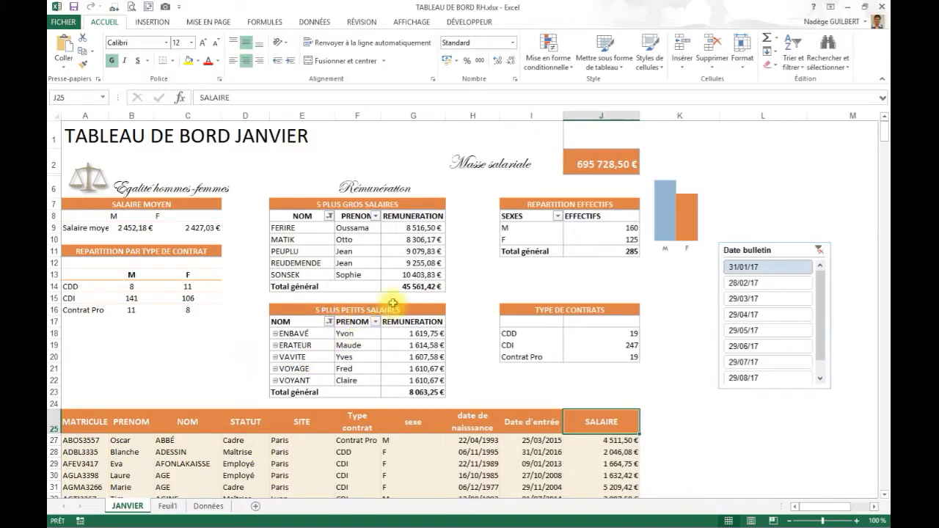
- Filter the Date bulletin column of the Données table to janvier 2017 only and view the SALAIRE total
left_click(208, 506)
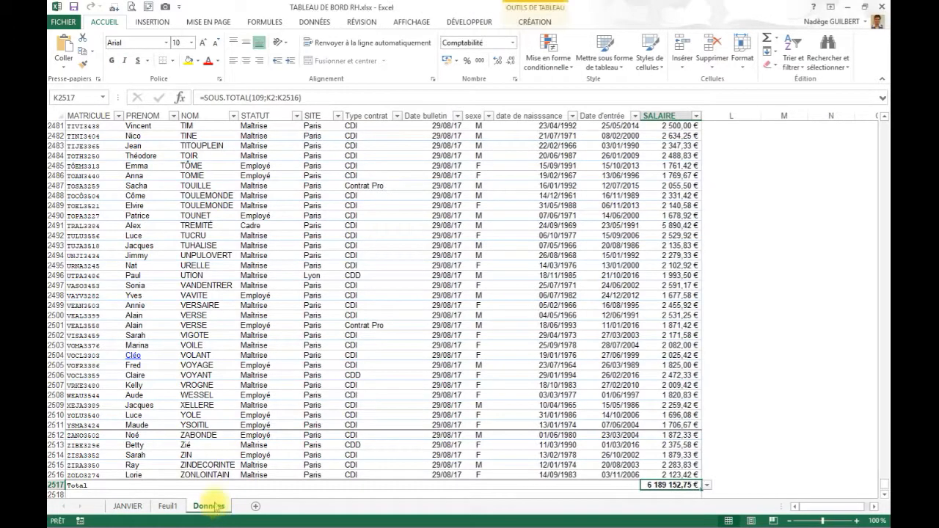
left_click(535, 265)
left_click_drag(459, 123, 460, 120)
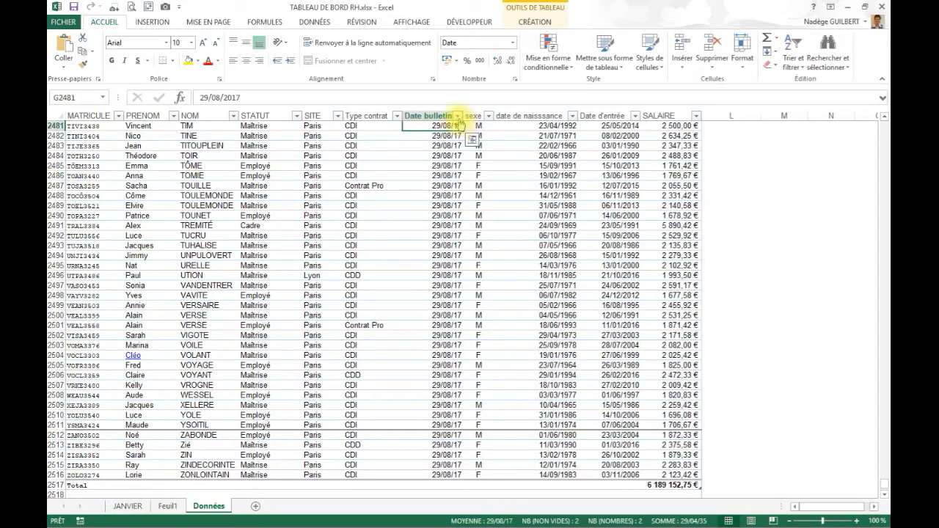
left_click(457, 116)
left_click(336, 231)
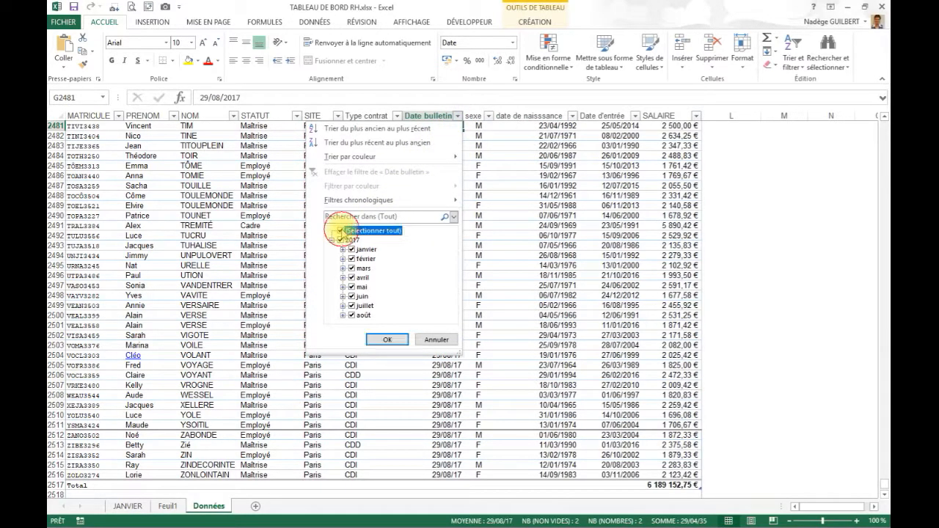
left_click(351, 249)
left_click(387, 341)
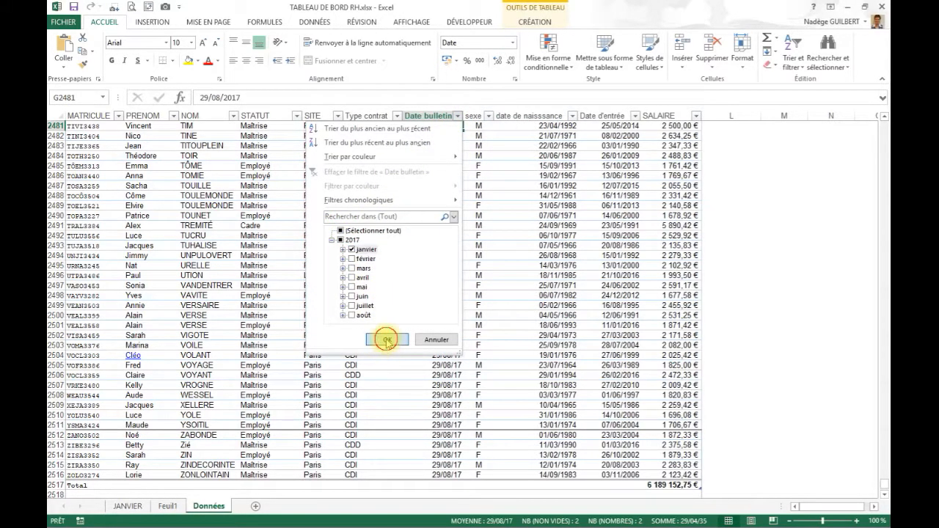
scroll(593, 259, "up", 15)
scroll(567, 249, "down", 7)
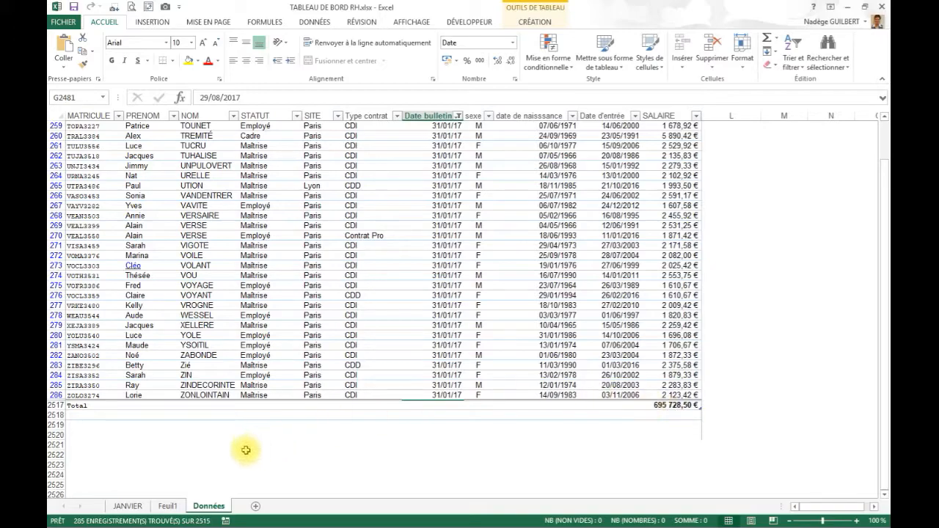
- Compare the salary total and record count of the filtered Données table with Masse salariale and REPARTITION EFFECTIFS on the JANVIER sheet
left_click(128, 506)
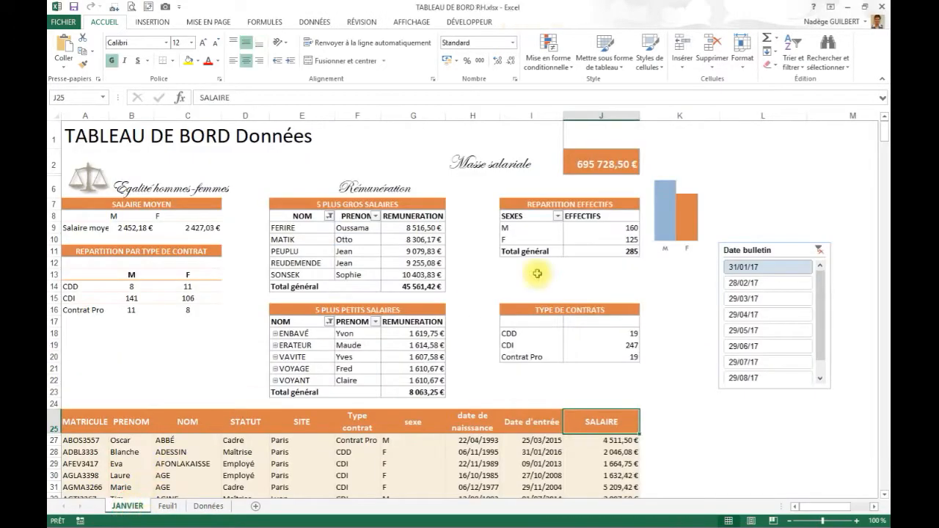
left_click(204, 508)
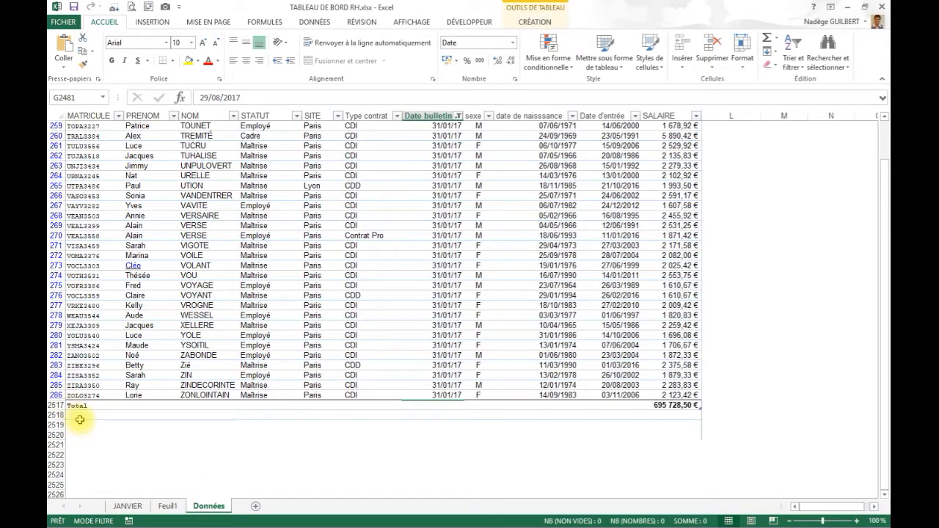
scroll(79, 418, "up", 2)
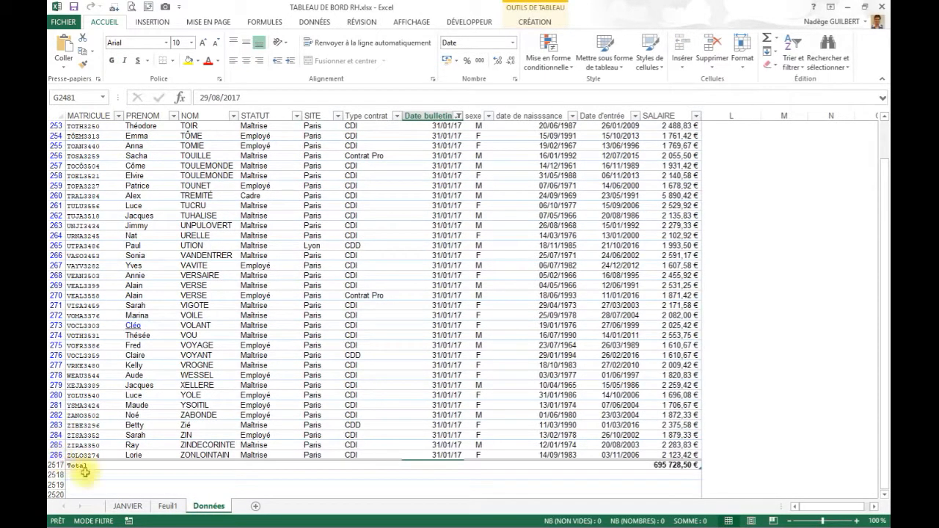
left_click(126, 507)
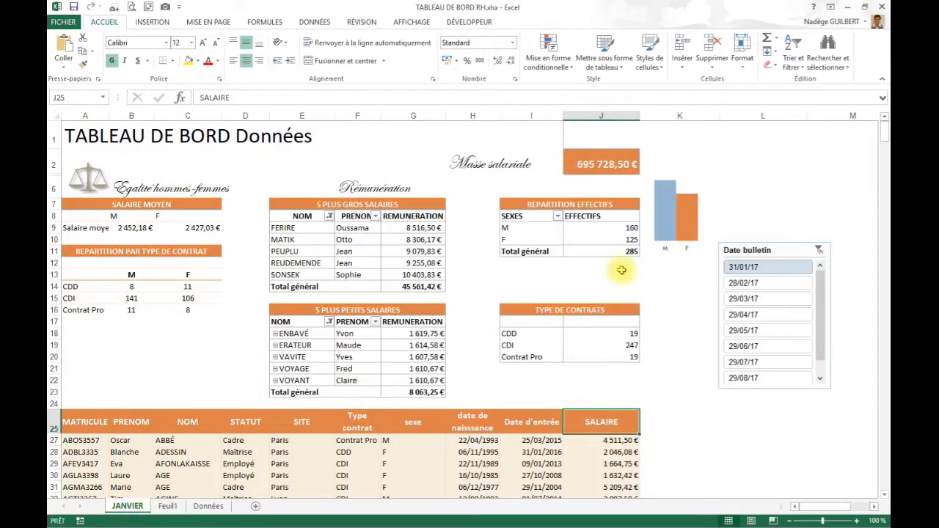
mouse_move(629, 251)
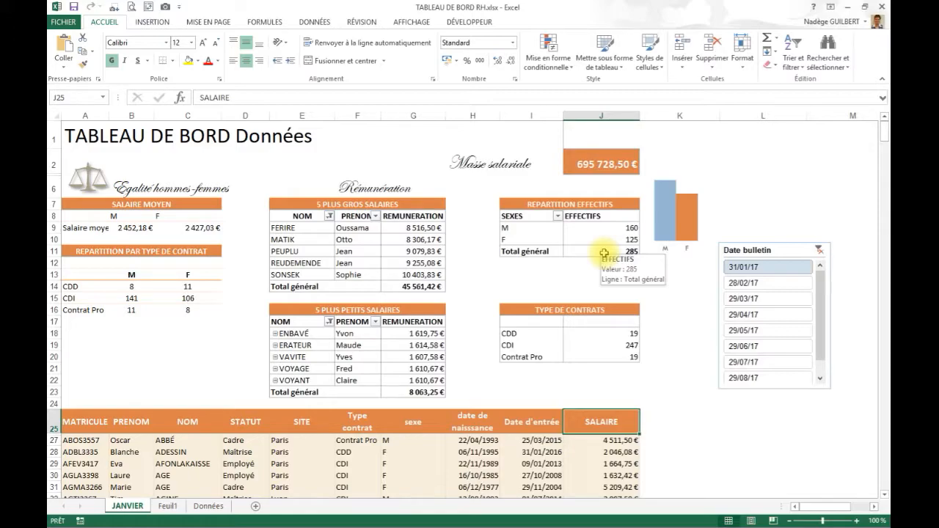
- Create a copy of the JANVIER sheet and place it before Feuil1
scroll(201, 325, "down", 1)
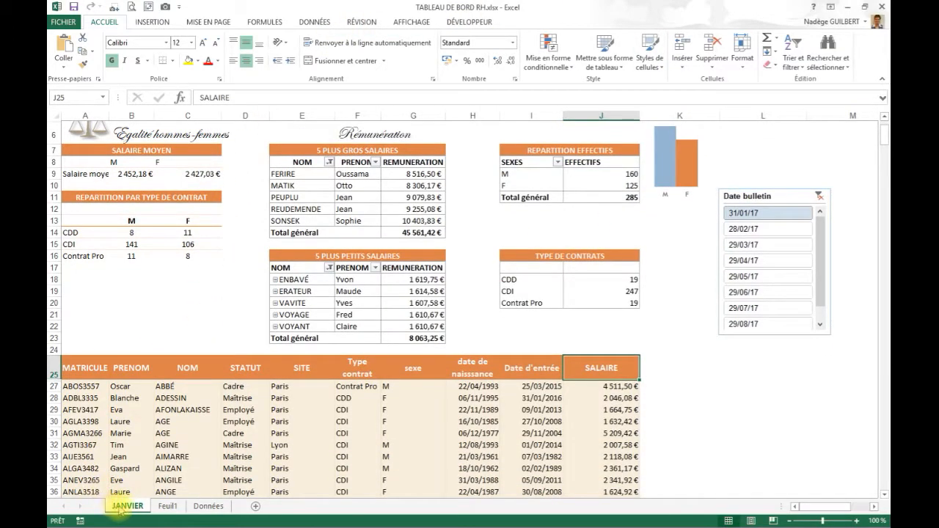
right_click(120, 507)
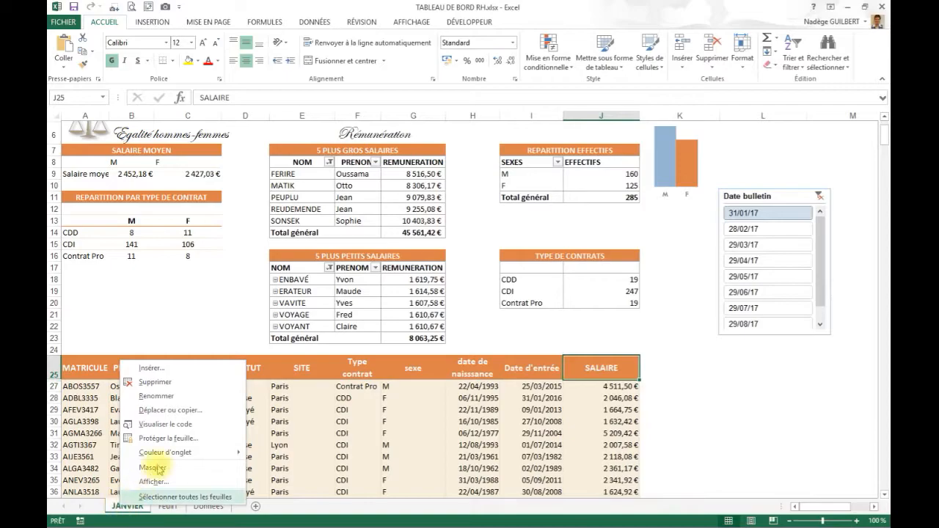
left_click(192, 414)
left_click(125, 454)
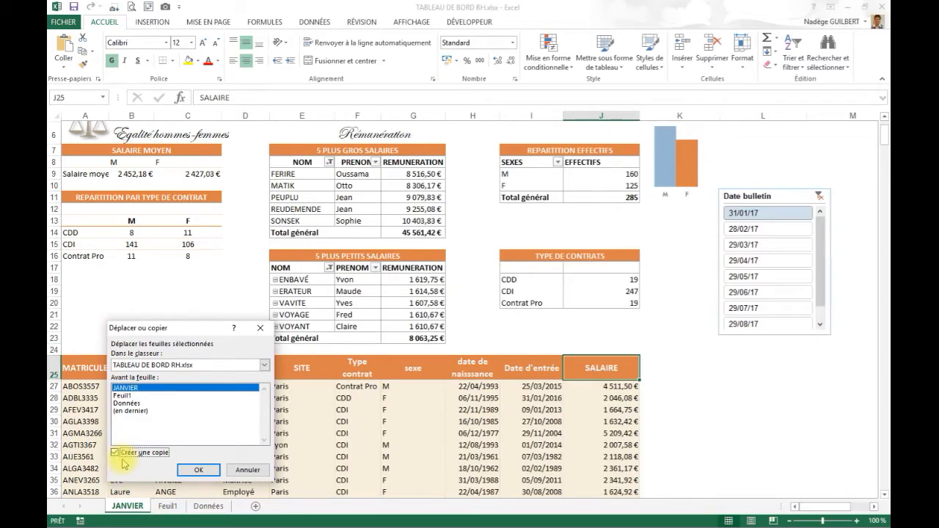
left_click(123, 395)
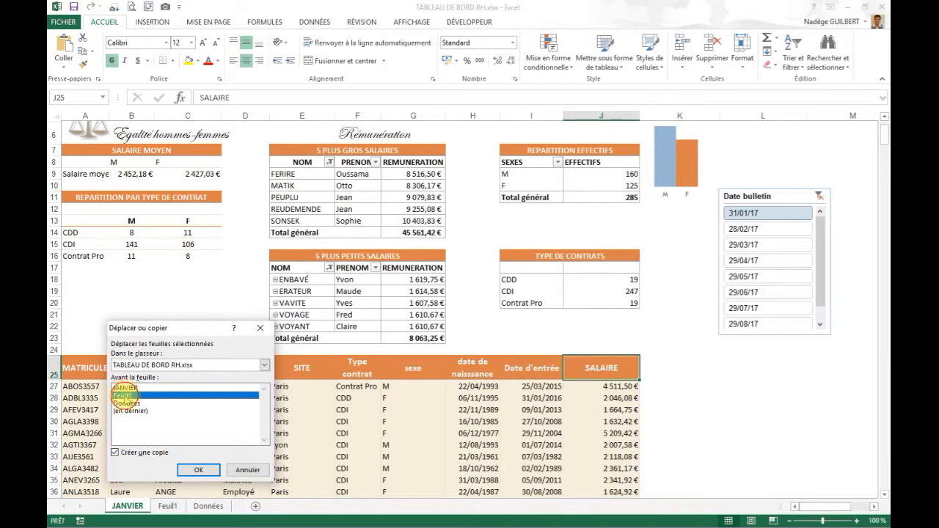
left_click(201, 472)
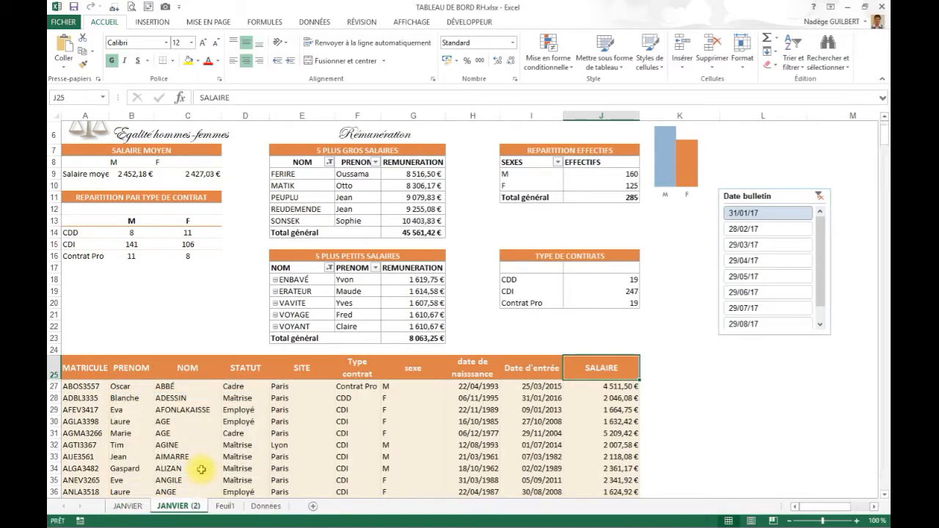
- Rename the copied JANVIER sheet to FEVRIER and filter its dashboard to 28/02/17 with the Date bulletin slicer
double_click(178, 506)
type("FEVRIER")
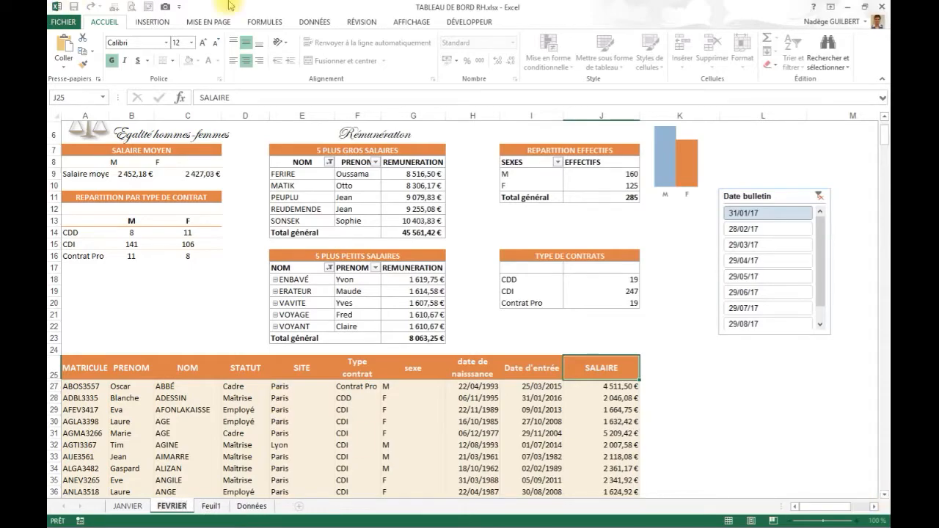
left_click(682, 278)
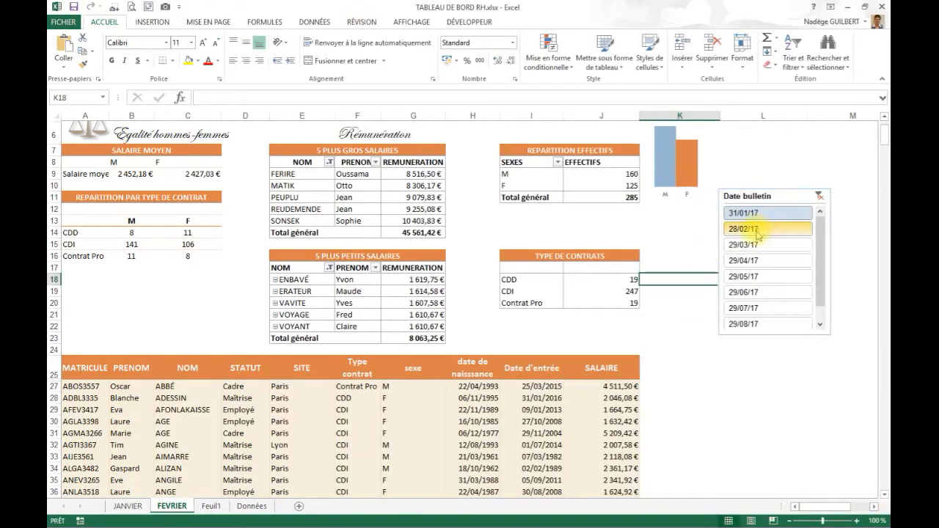
left_click(758, 234)
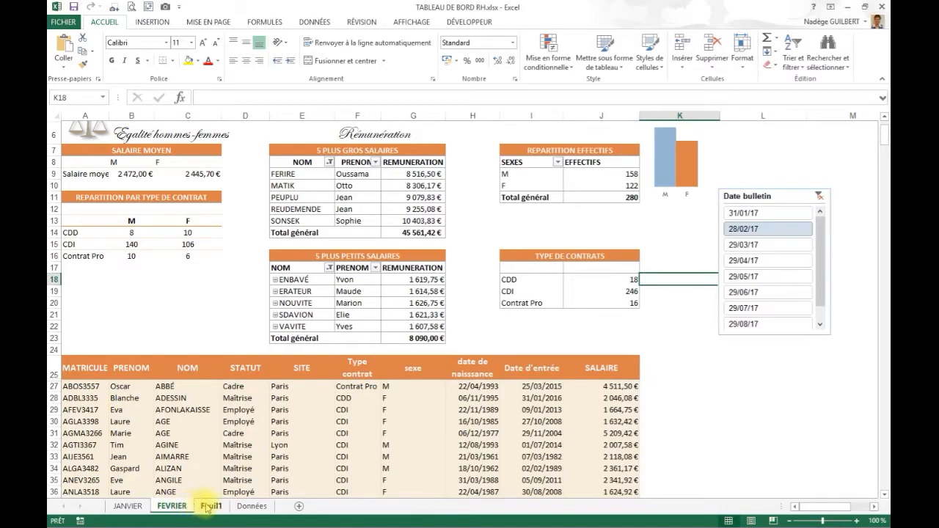
- Delete the STATUT and Type contrat slicers on Feuil1 and move the Date bulletin slicer up into their place
left_click(212, 506)
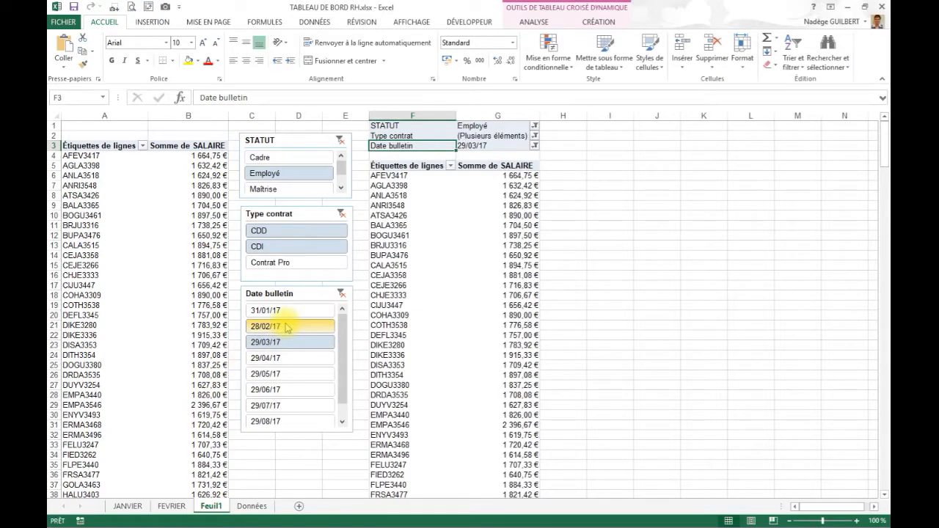
left_click(333, 141)
key("Delete")
left_click(300, 213)
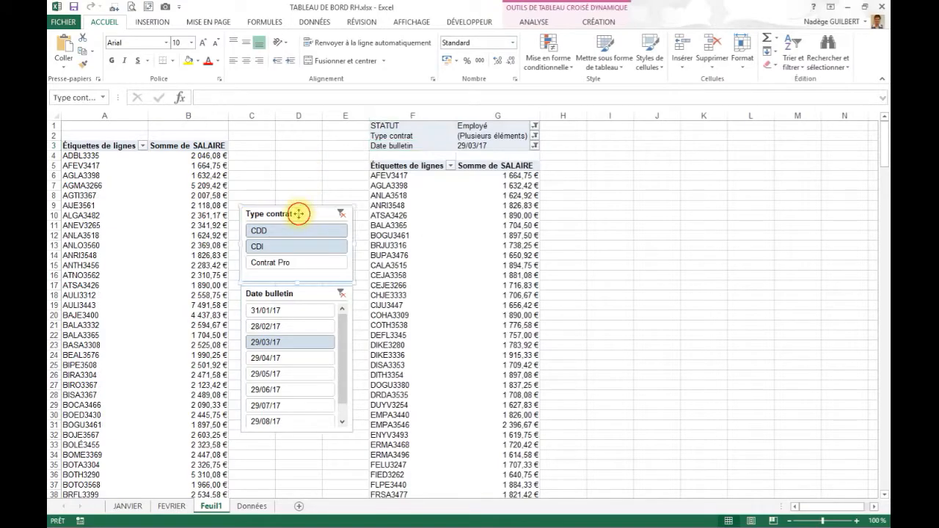
key("Delete")
left_click_drag(292, 296, 292, 151)
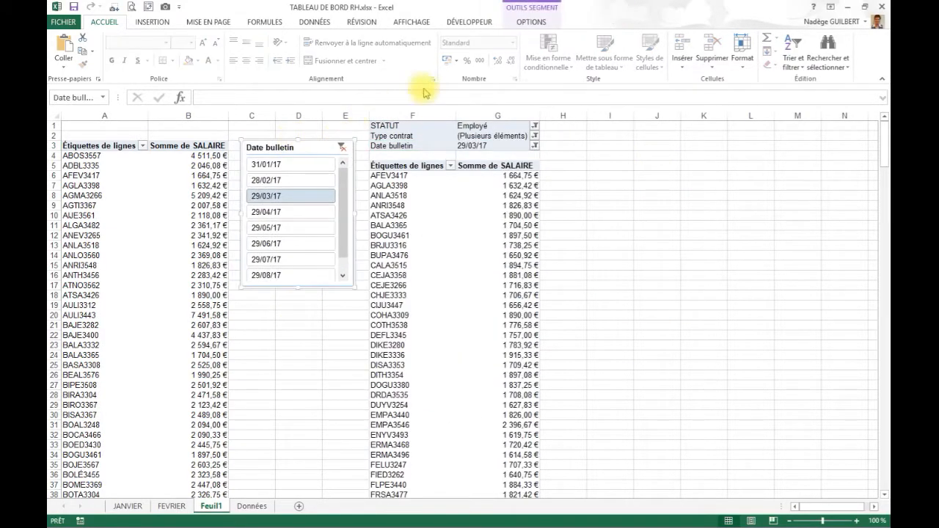
- Insert a Date bulletin timeline for the pivot table in columns A and B, placed below the slicer and widened to about 36 cm
left_click(530, 24)
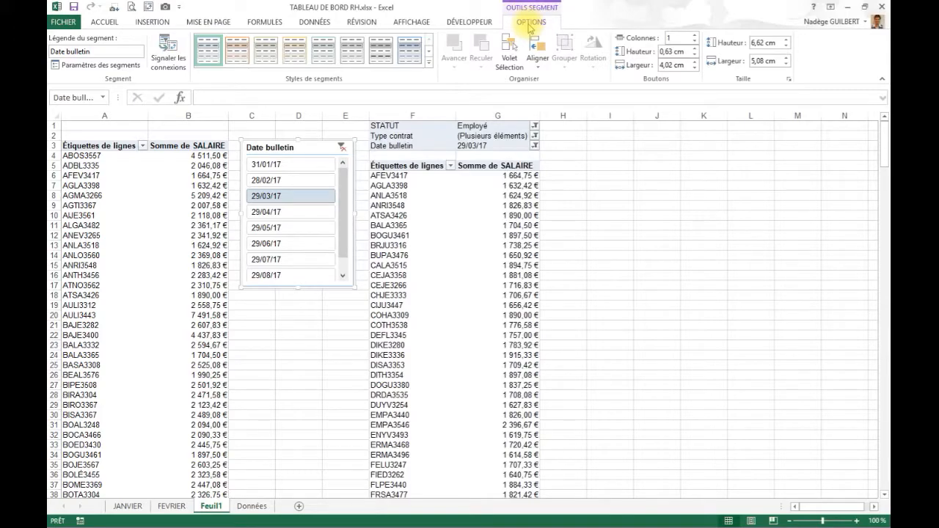
left_click(140, 255)
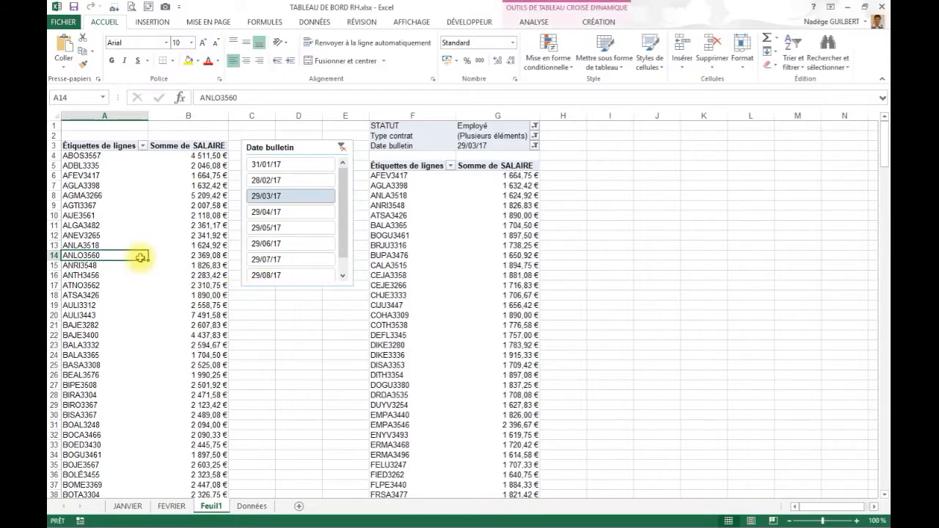
left_click(534, 21)
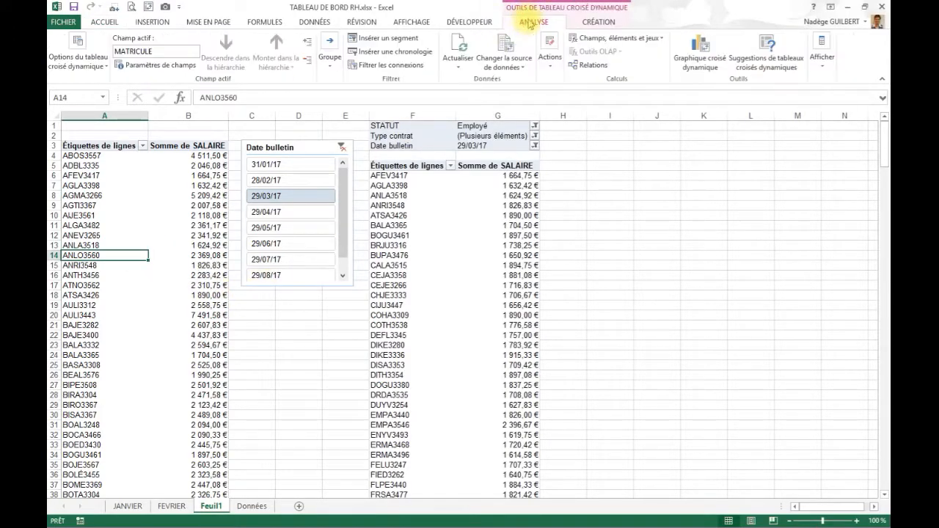
left_click(396, 53)
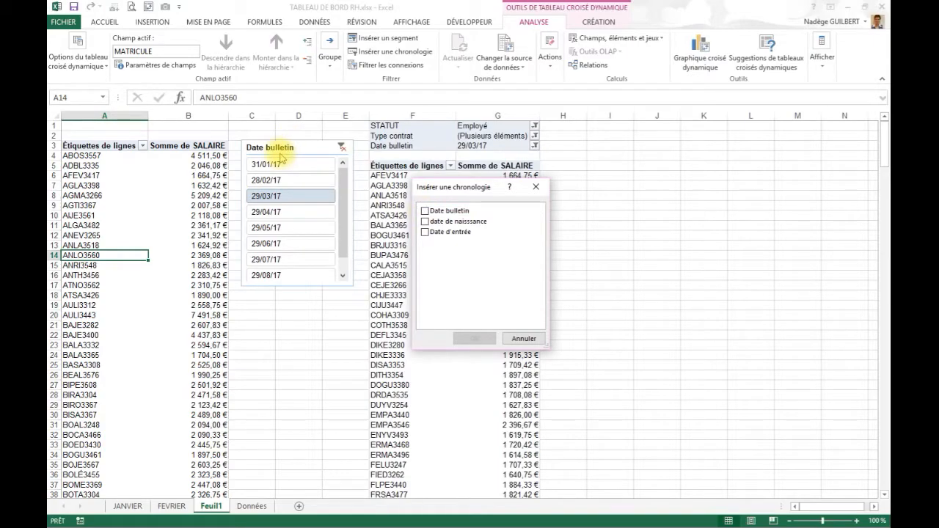
left_click(425, 211)
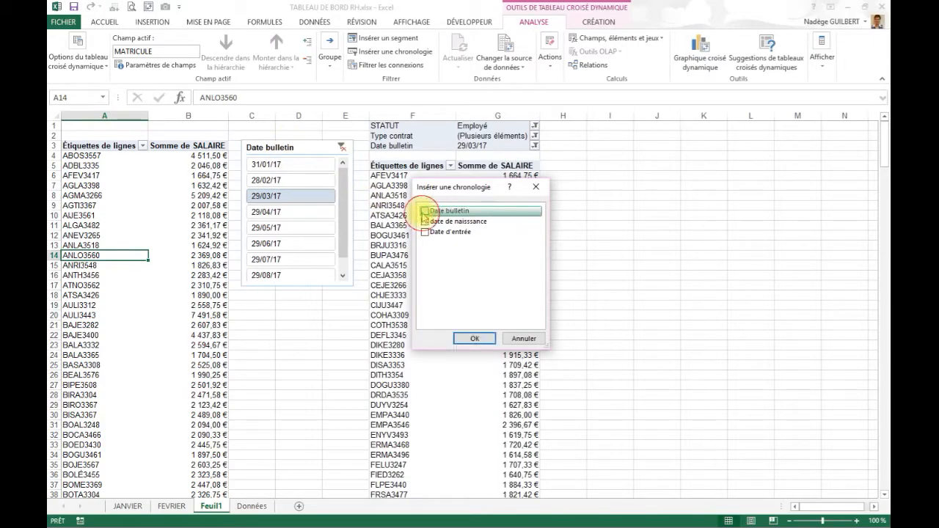
left_click(475, 339)
left_click_drag(486, 276, 355, 306)
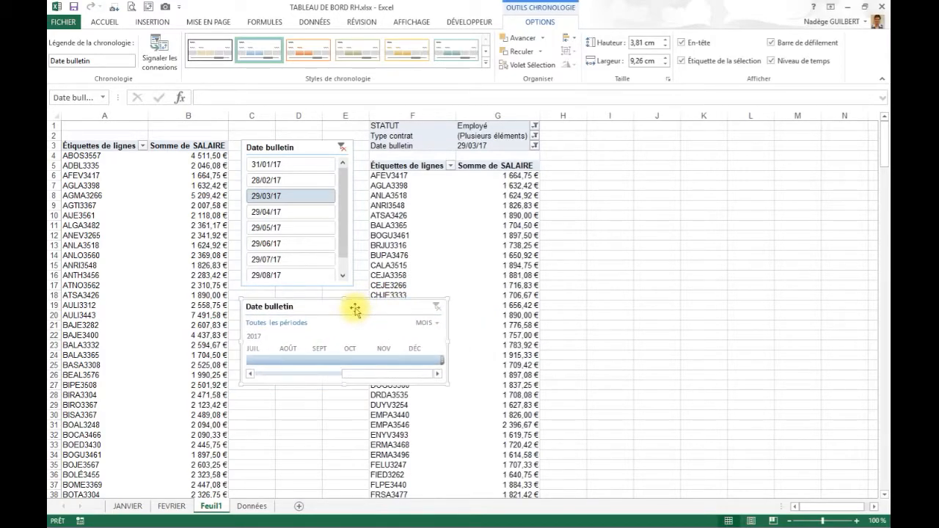
left_click_drag(446, 342, 871, 400)
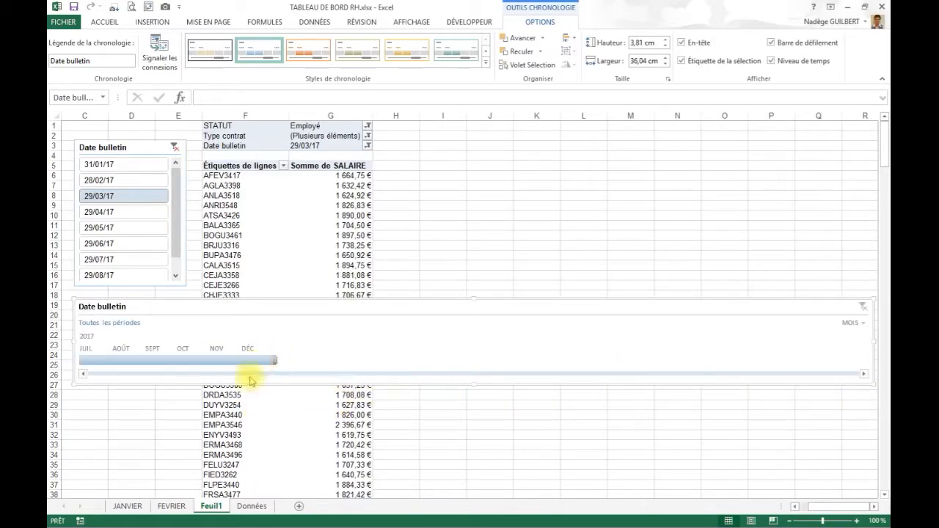
- Test filtering the pivot table to mars–juil 2017 with the timeline, and to 29/03/17 and 29/06/17 with the slicer
left_click(142, 359)
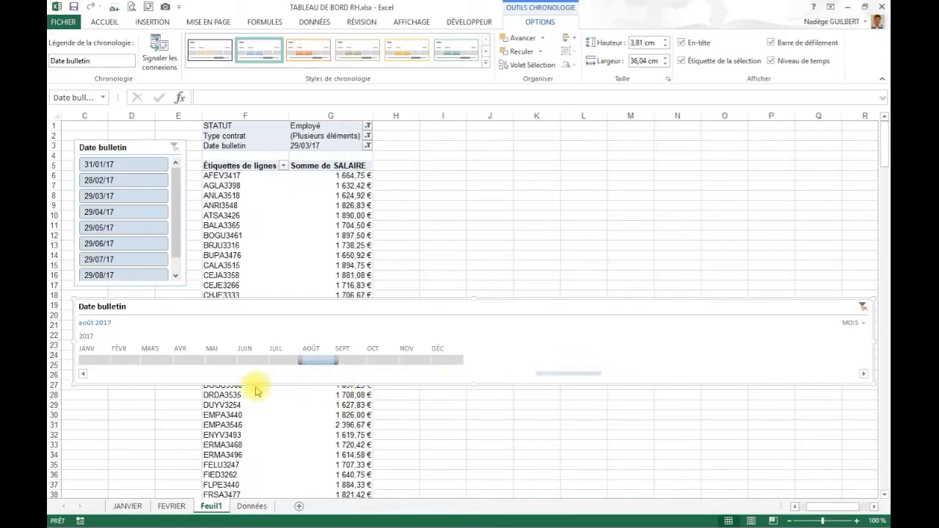
left_click(83, 375)
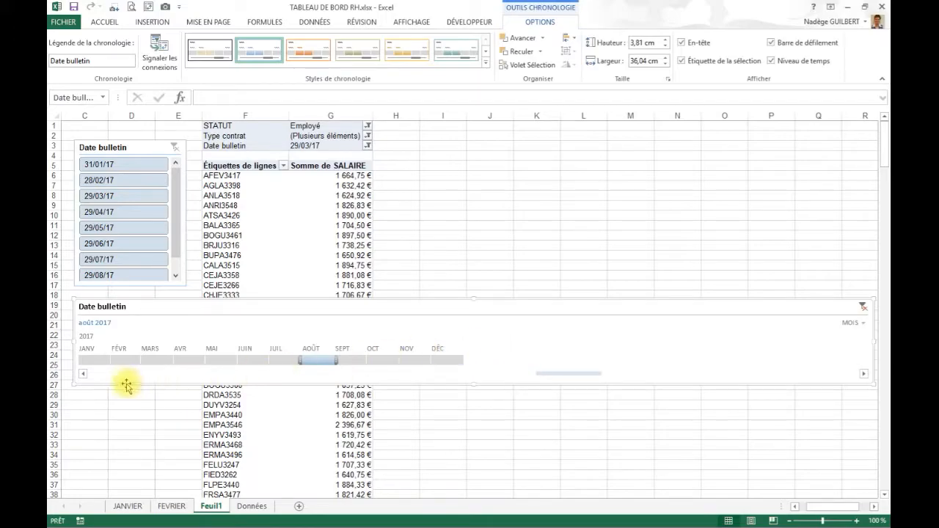
left_click(163, 360)
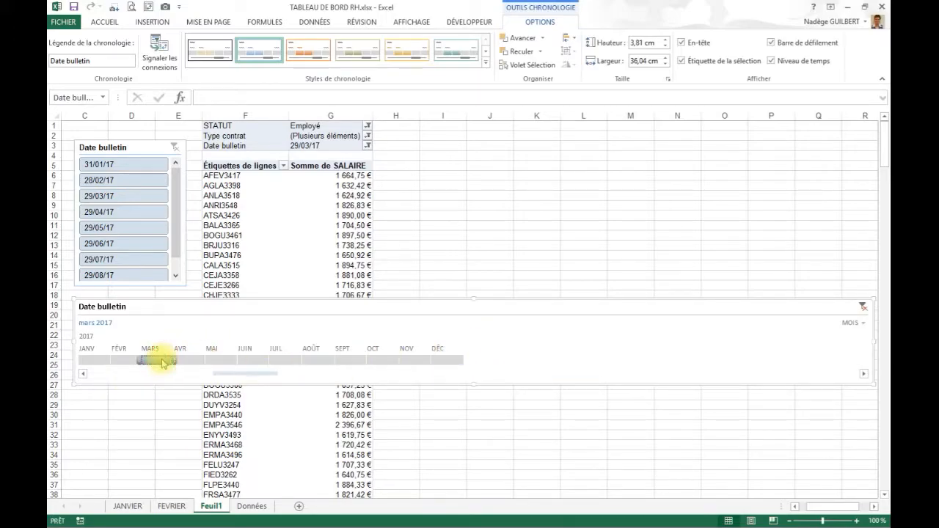
left_click_drag(176, 360, 294, 357)
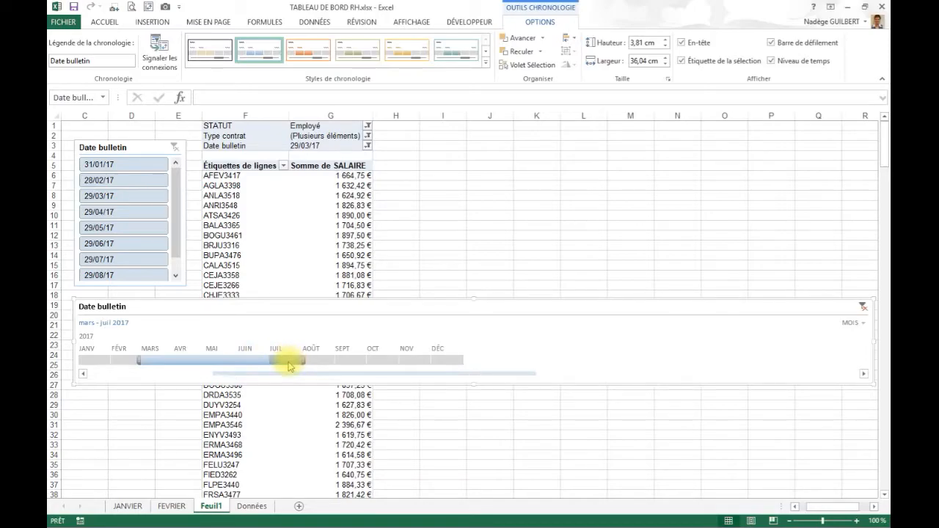
left_click(120, 203)
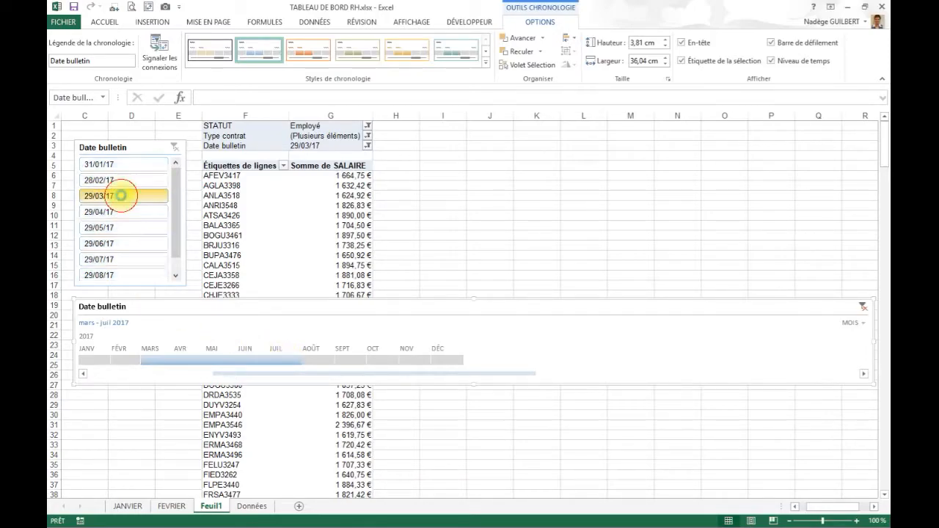
left_click(116, 246, "ctrl")
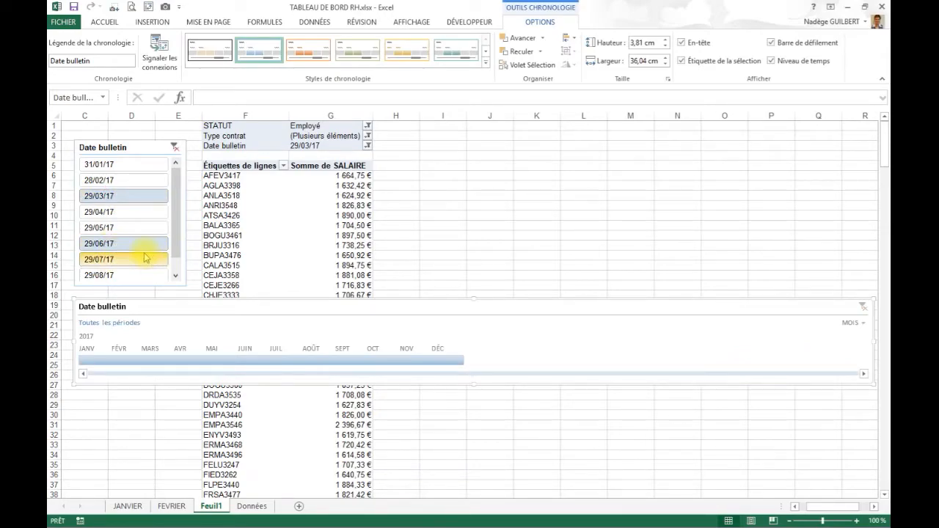
- Filter the timeline to avril through juin 2017 and narrow it to about 18.4 cm
left_click(199, 360)
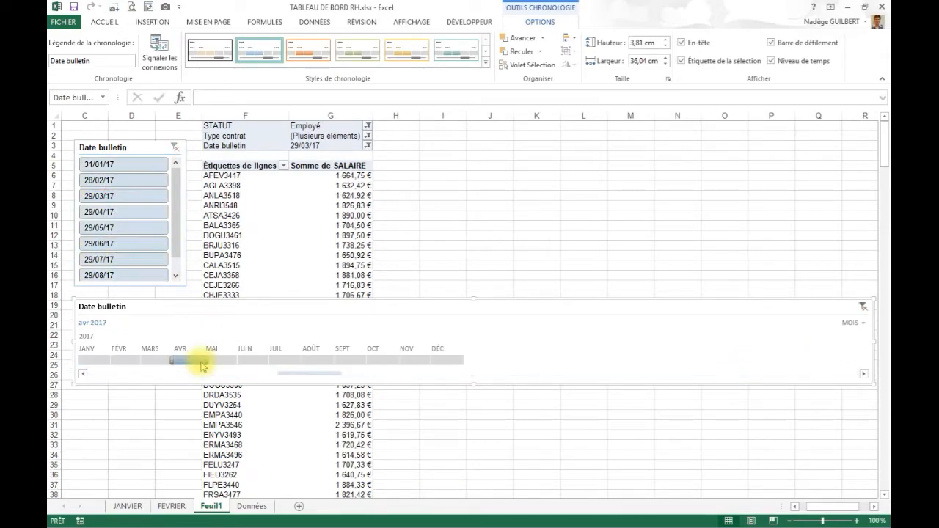
left_click_drag(214, 364, 262, 364)
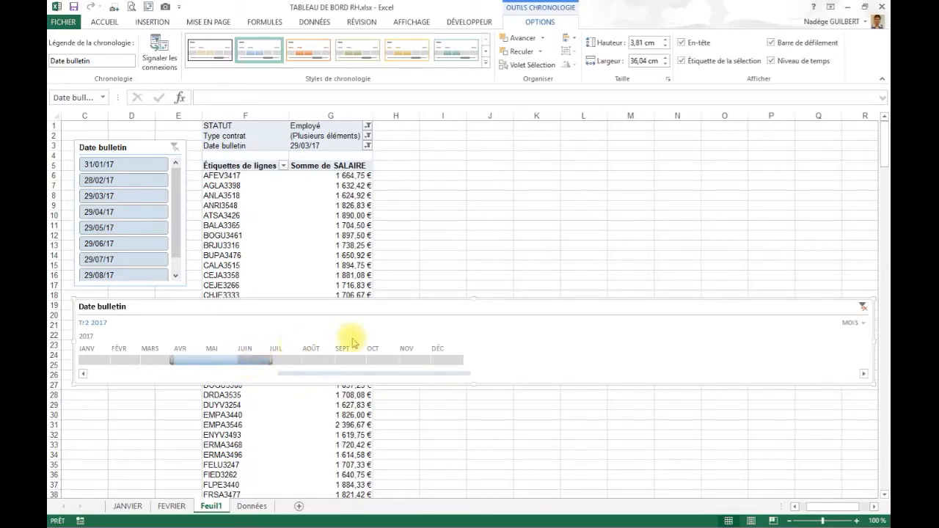
left_click_drag(877, 340, 750, 352)
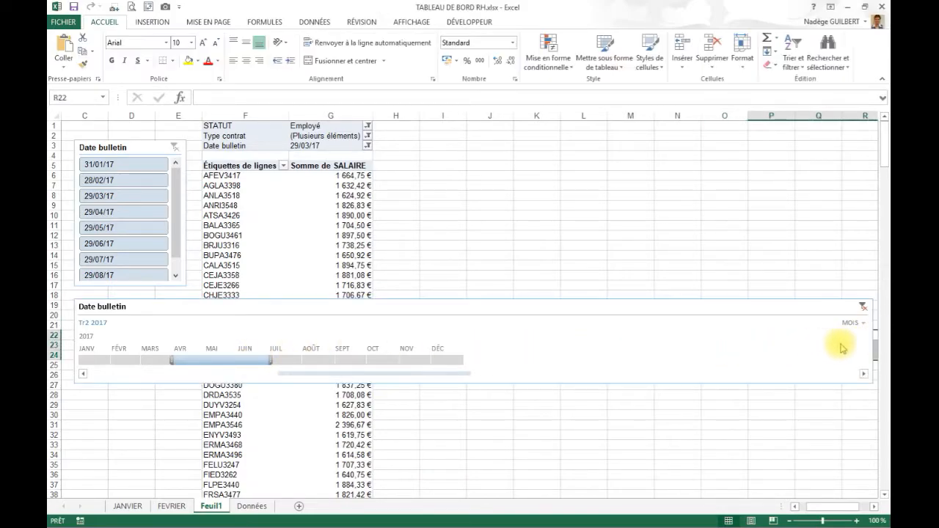
left_click(868, 343)
left_click_drag(872, 348, 482, 348)
scroll(463, 336, "down", 1)
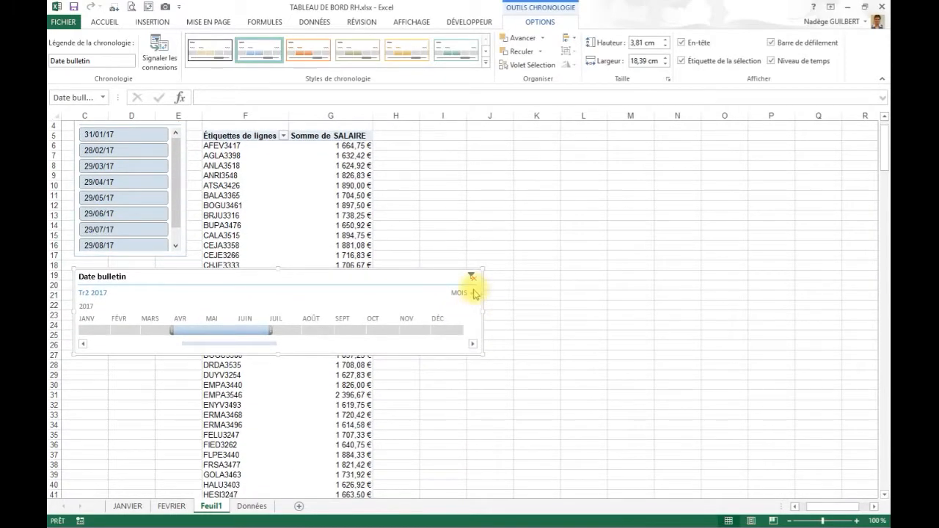
- Try the ANNÉES time level on the Date bulletin timeline, and set it to TRIMESTRES
left_click(471, 292)
left_click(482, 308)
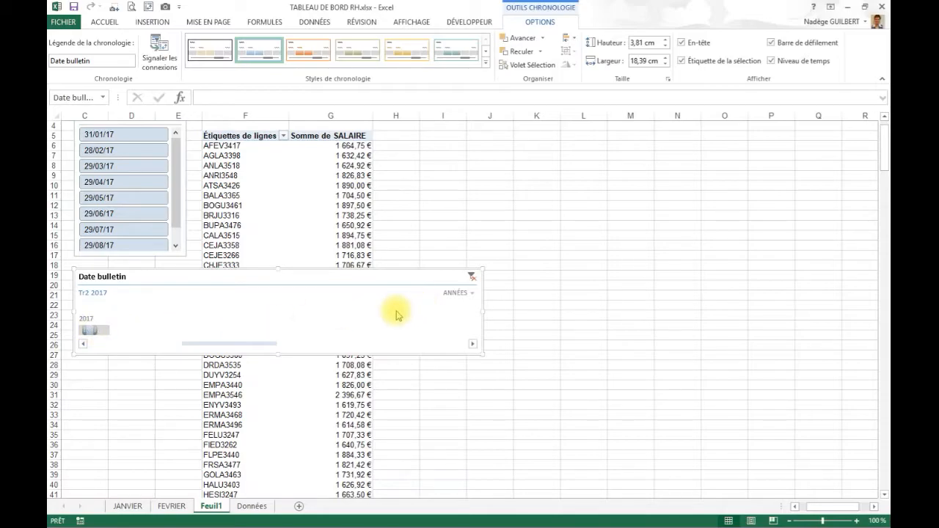
left_click(460, 293)
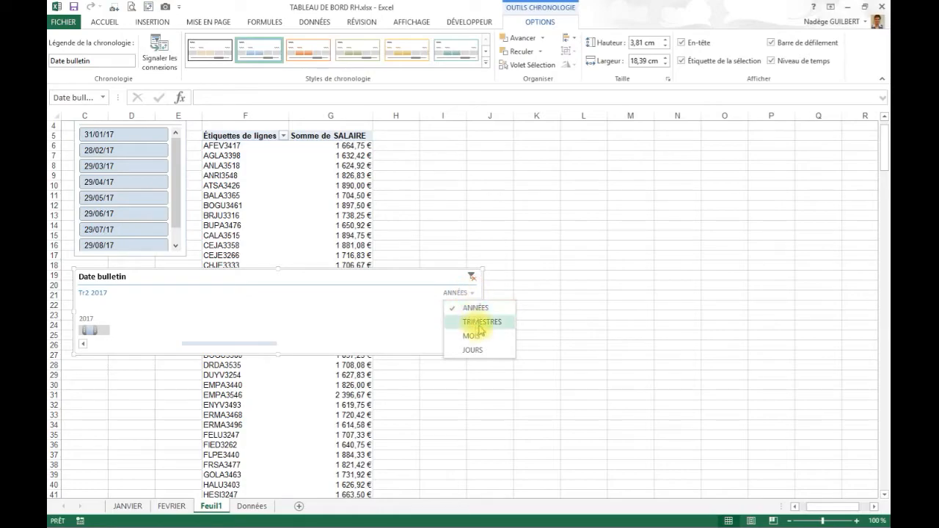
left_click(480, 322)
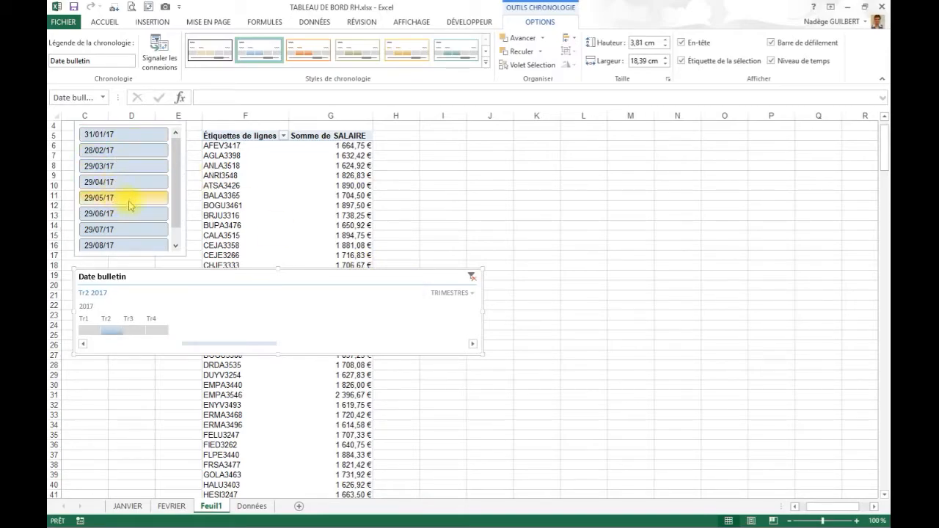
left_click(471, 294)
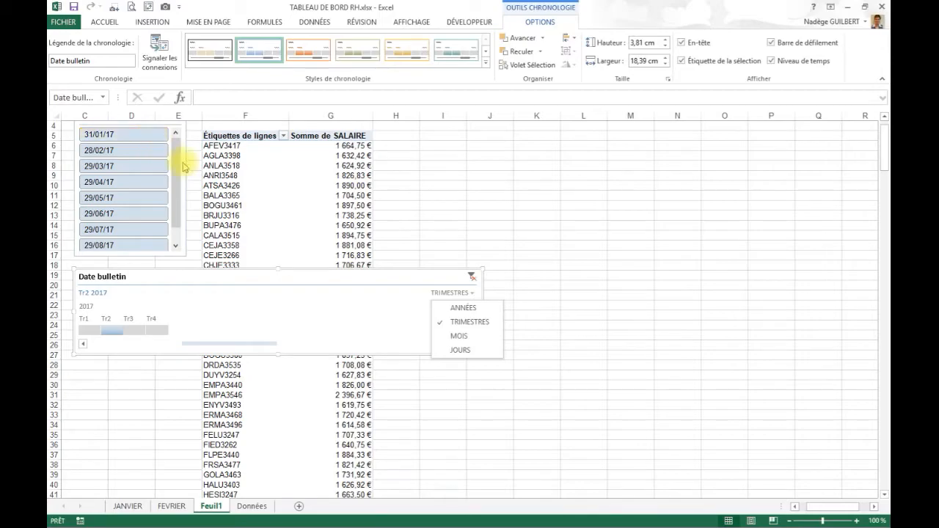
left_click(405, 222)
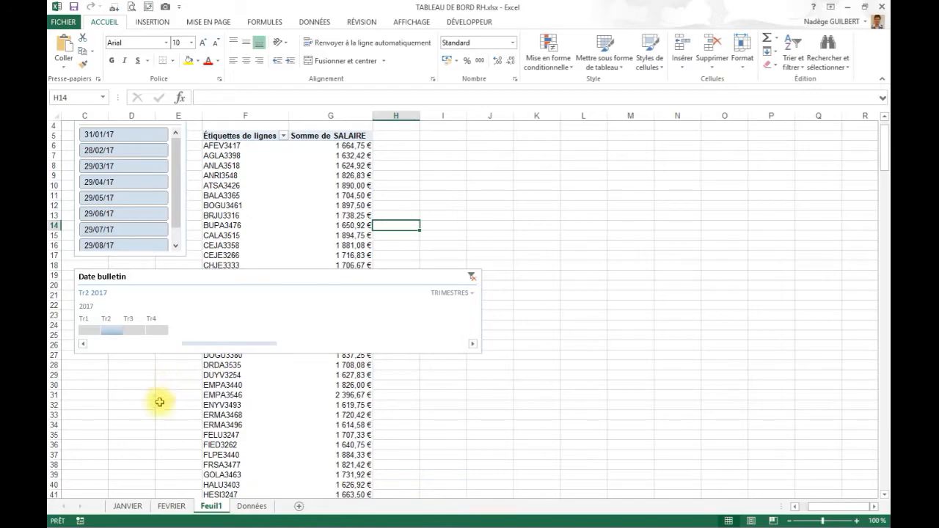
- View the timeline-filtered salary sums in the pivot table in columns A and B of Feuil1
left_click(140, 444)
key("Left")
key("Left")
key("Left")
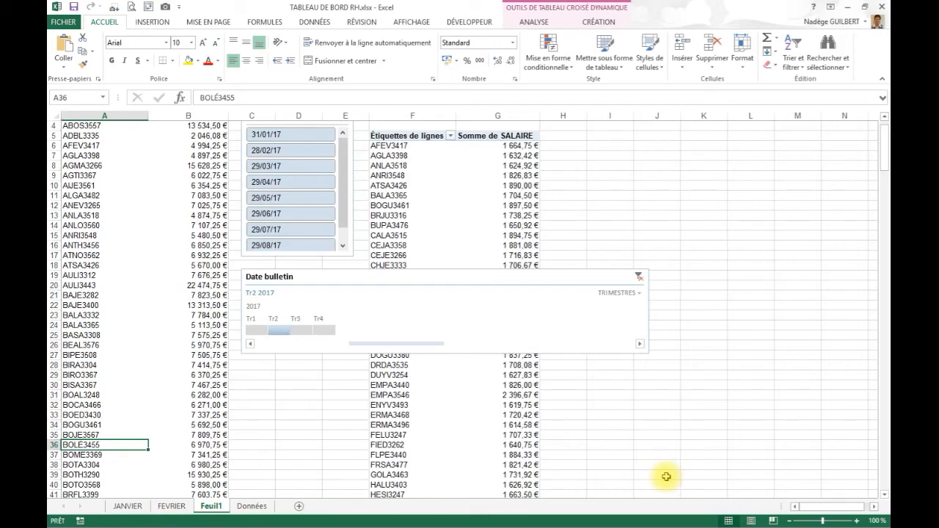
key("alt+Tab")
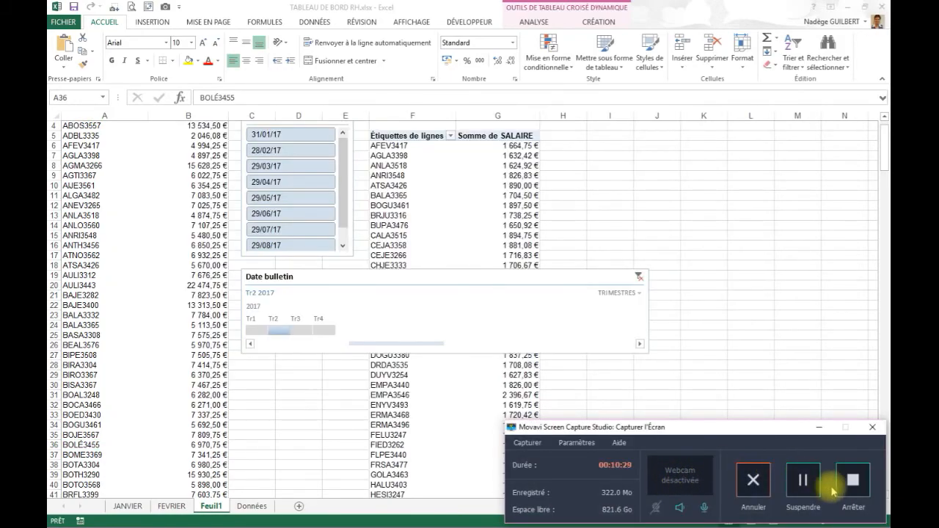